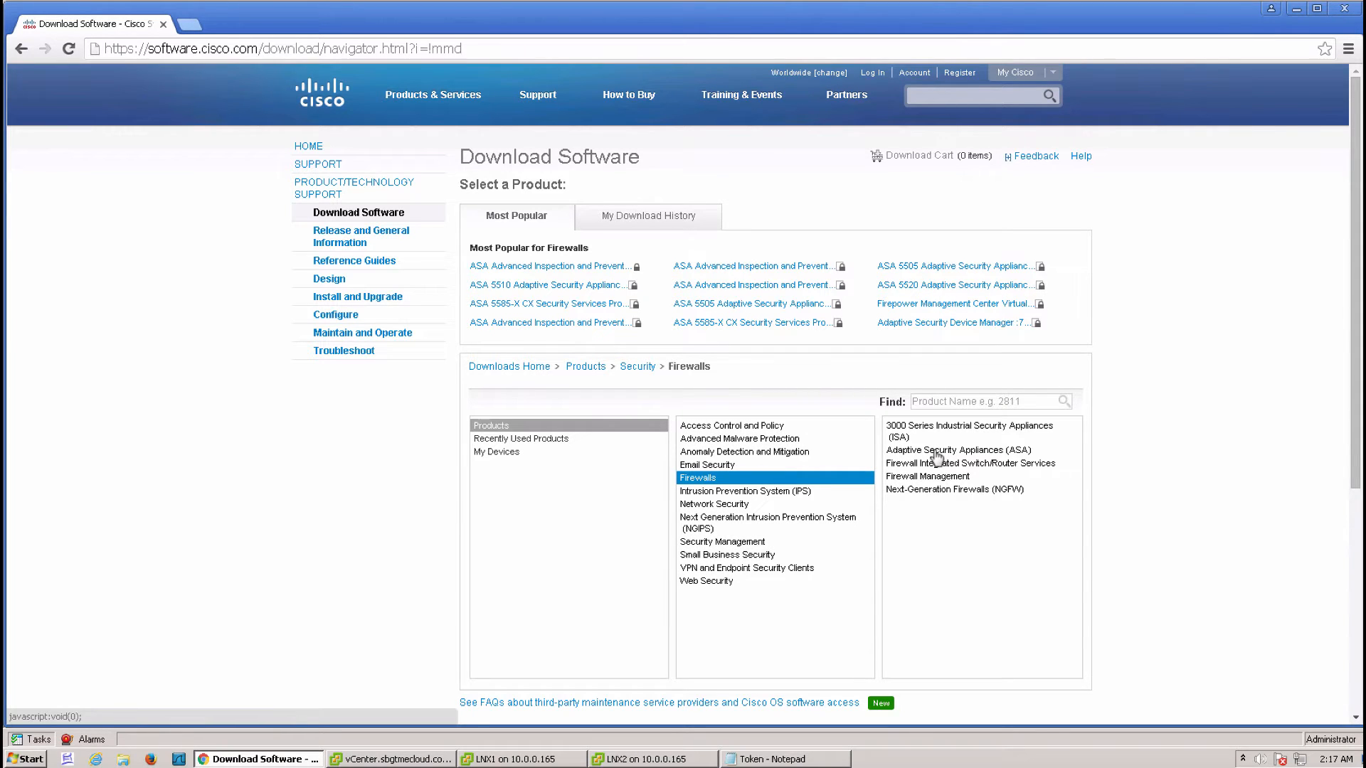
Browse to ASA > ASAv > ASA Software and show the release 9.5.2.200 files
click(937, 451)
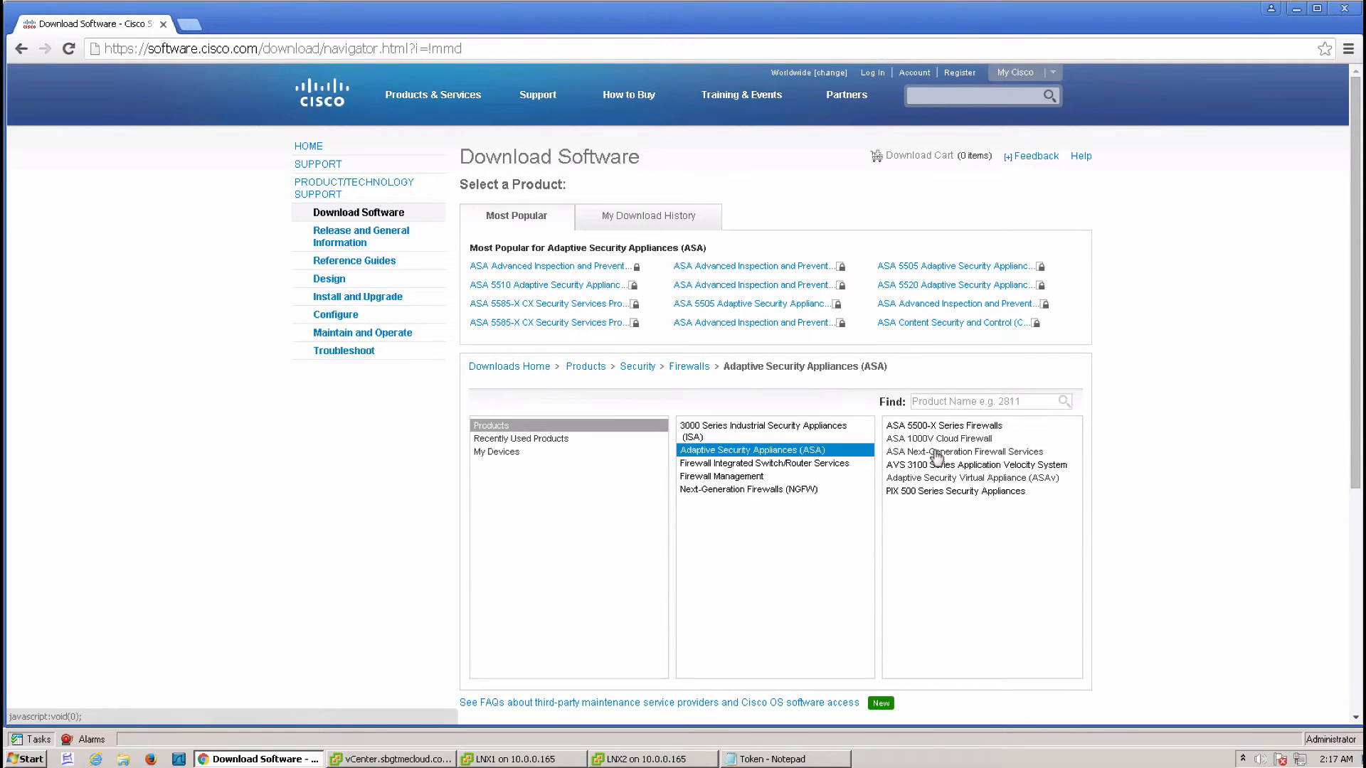
click(979, 479)
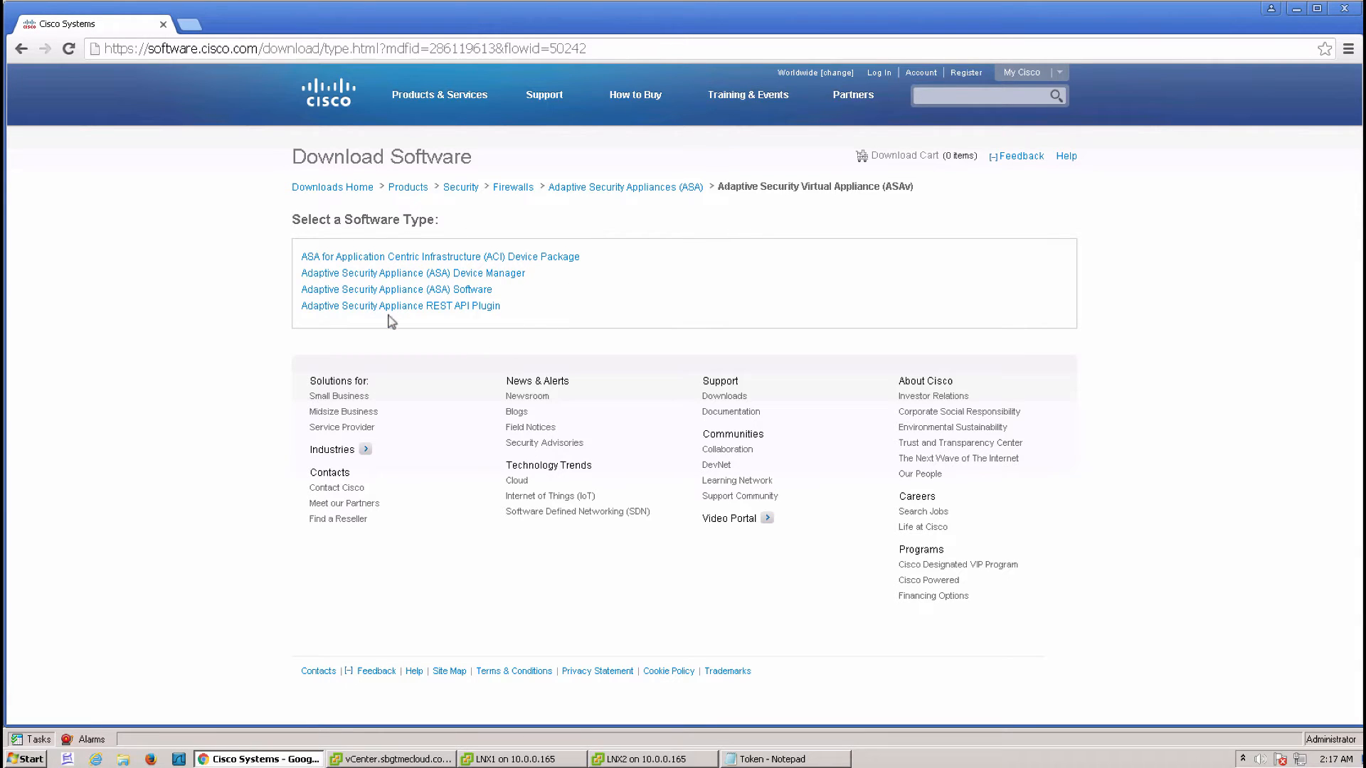
click(449, 294)
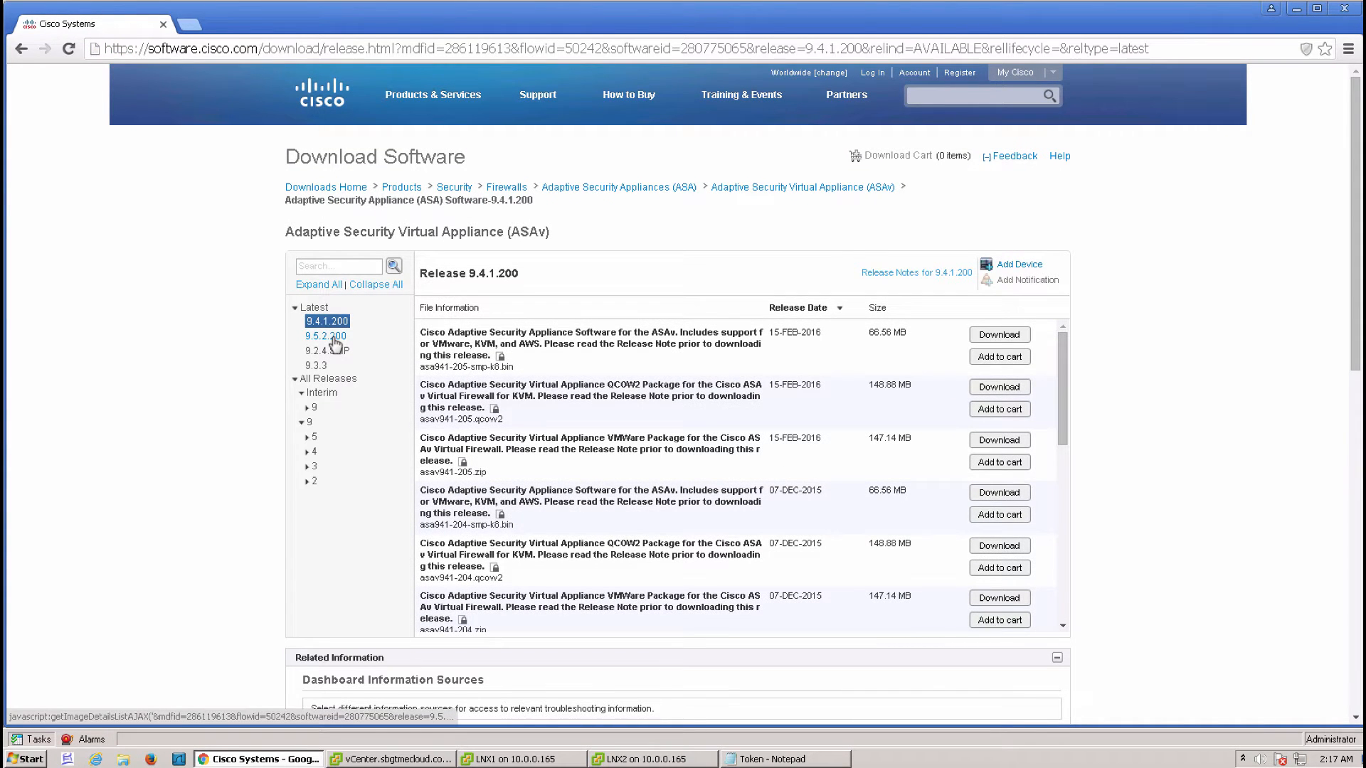
click(332, 338)
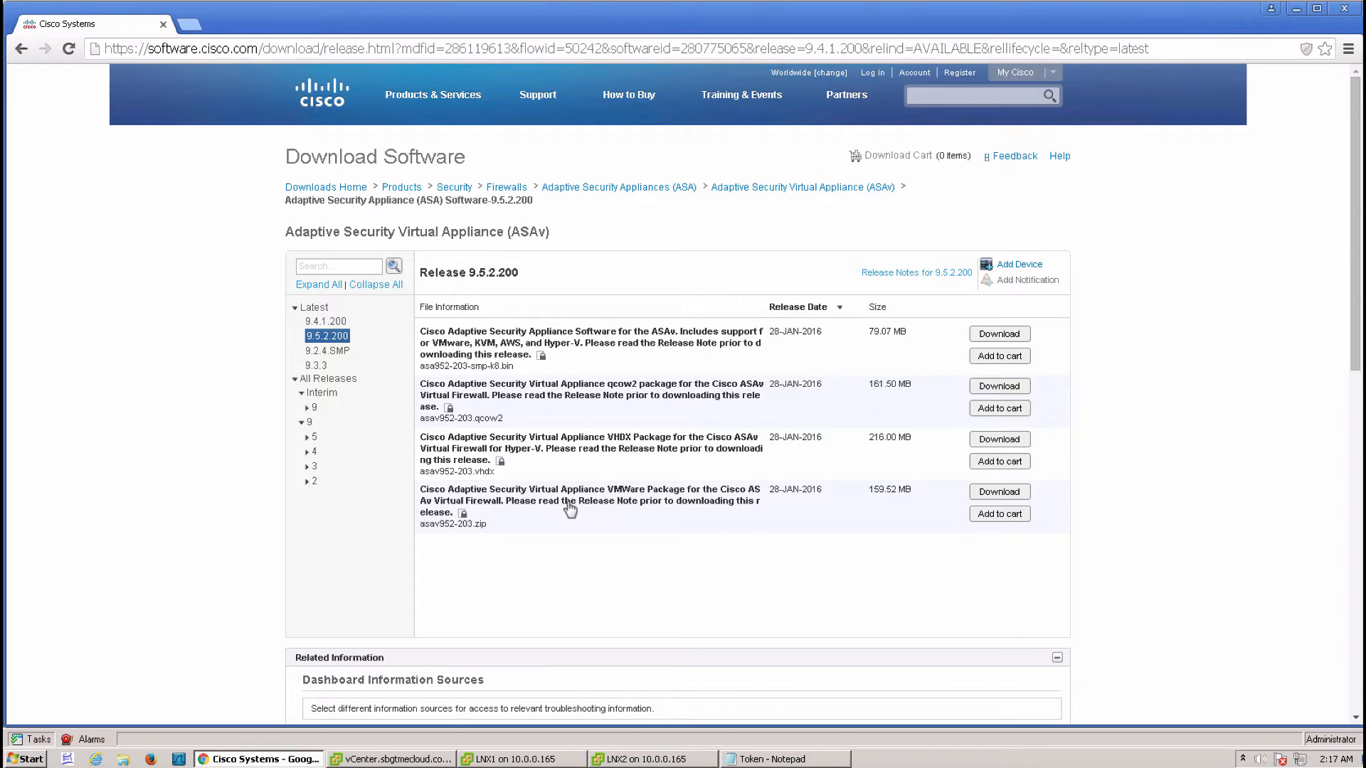
Check the asav952-203.zip VMware package, then return to the vSphere Client window
mouse_move(617, 505)
mouse_move(680, 518)
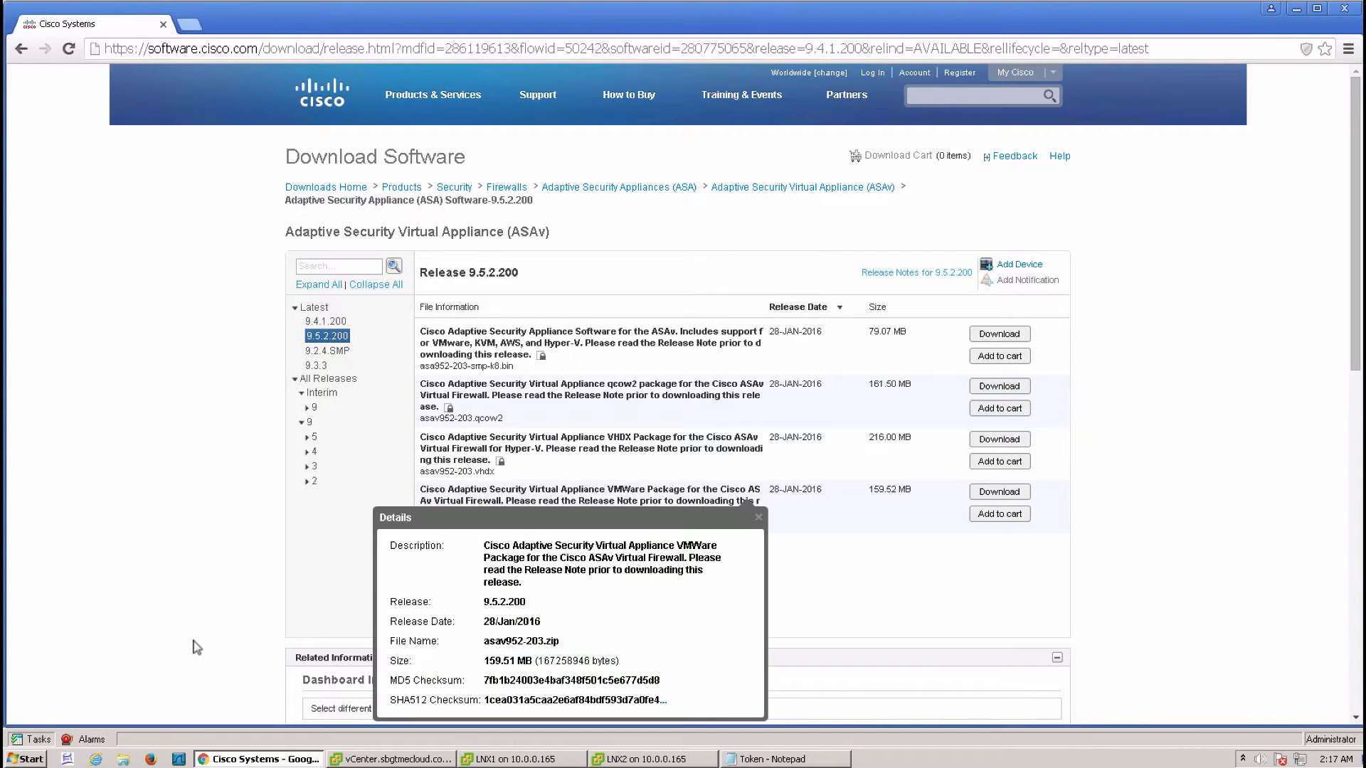
click(384, 758)
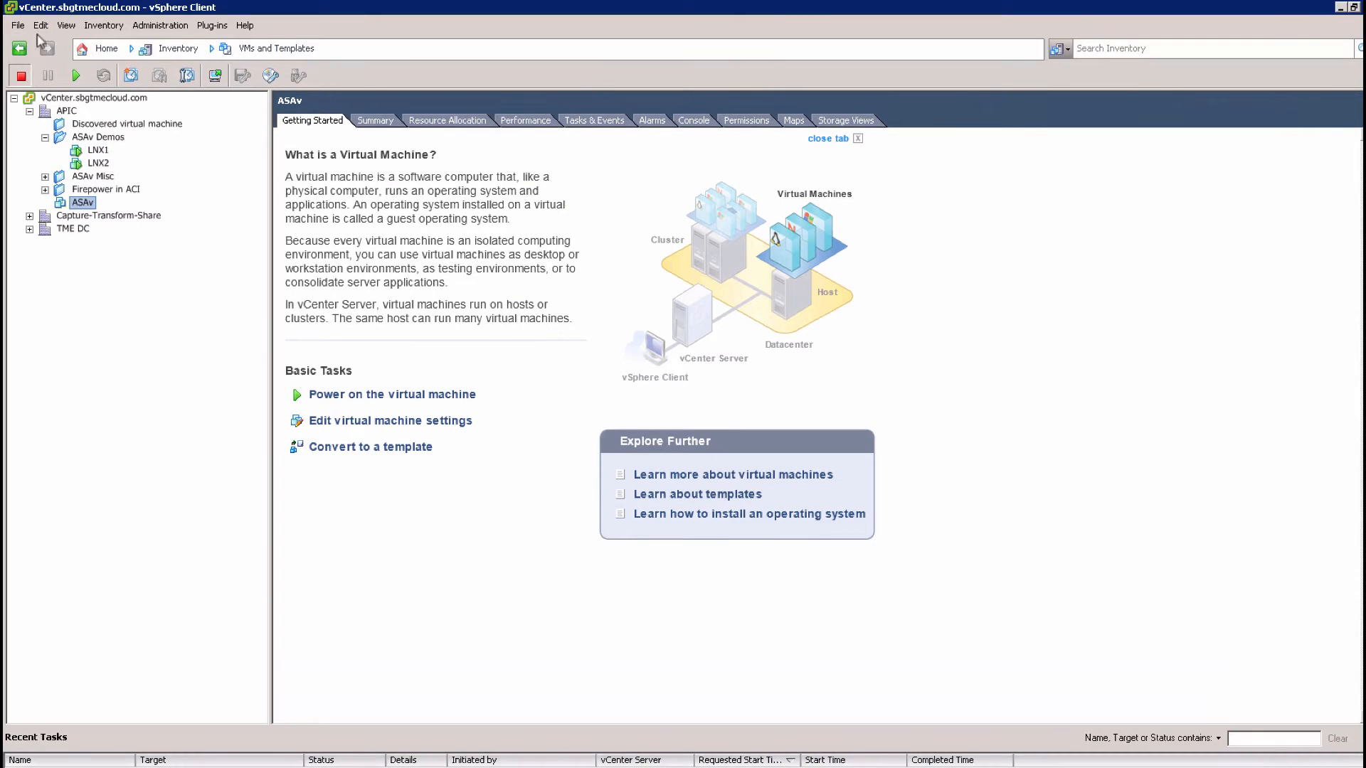
Load asav-vi.ovf into the Deploy OVF Template wizard and view its 9.5(2.203) details
click(17, 27)
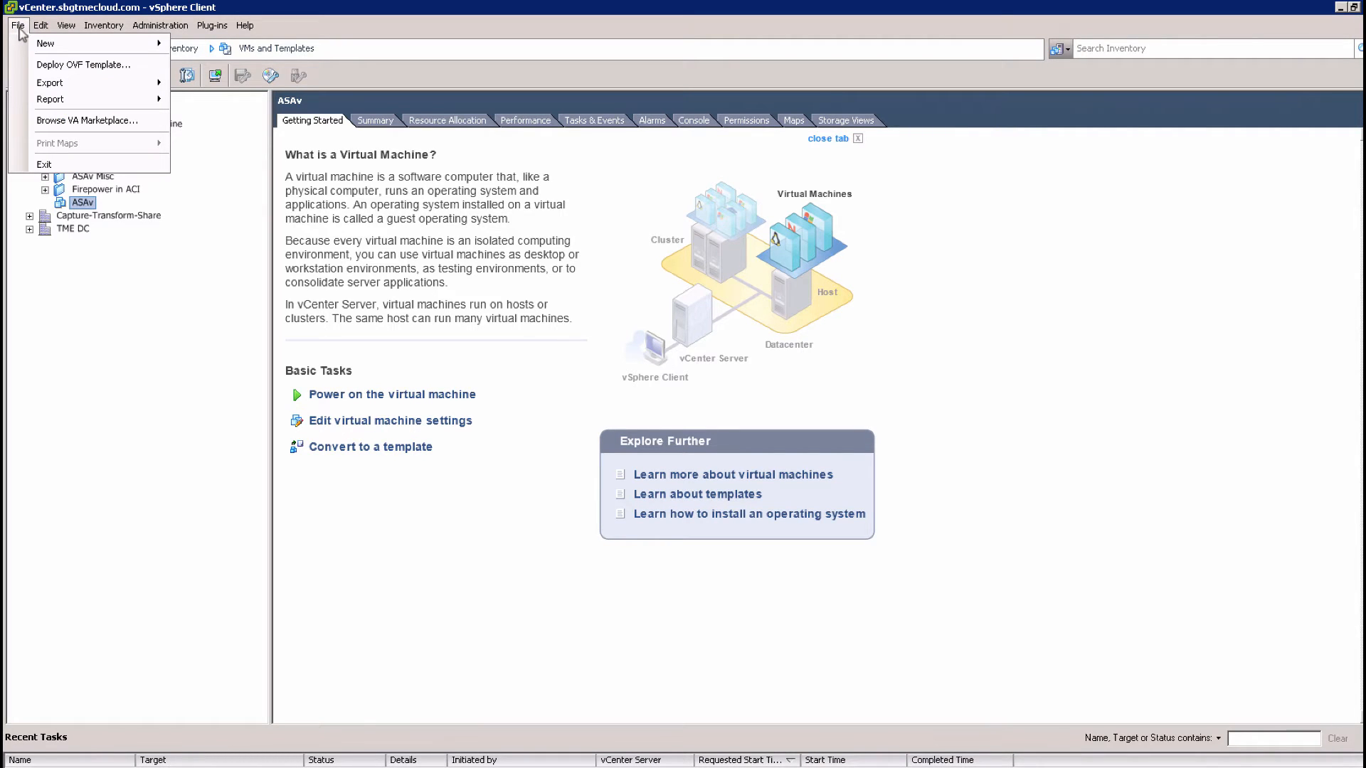
click(69, 66)
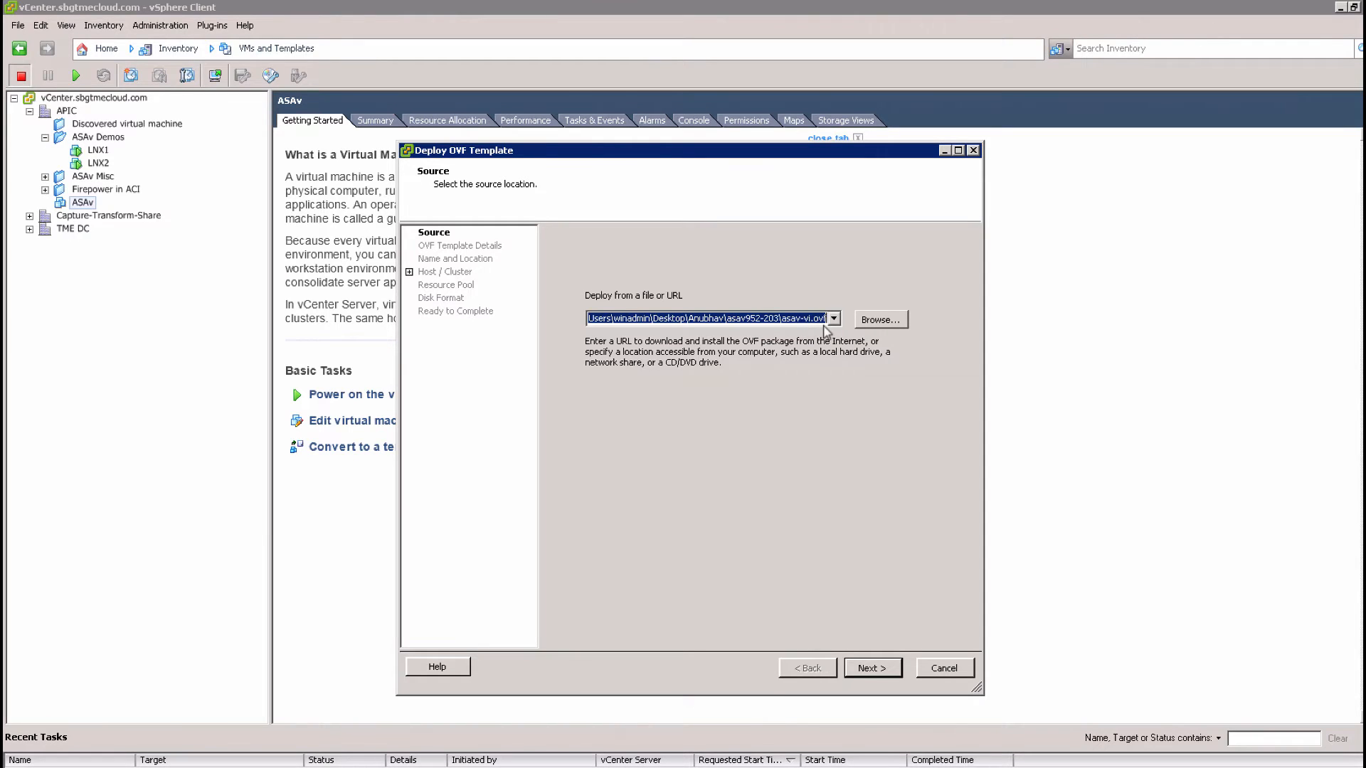
click(882, 322)
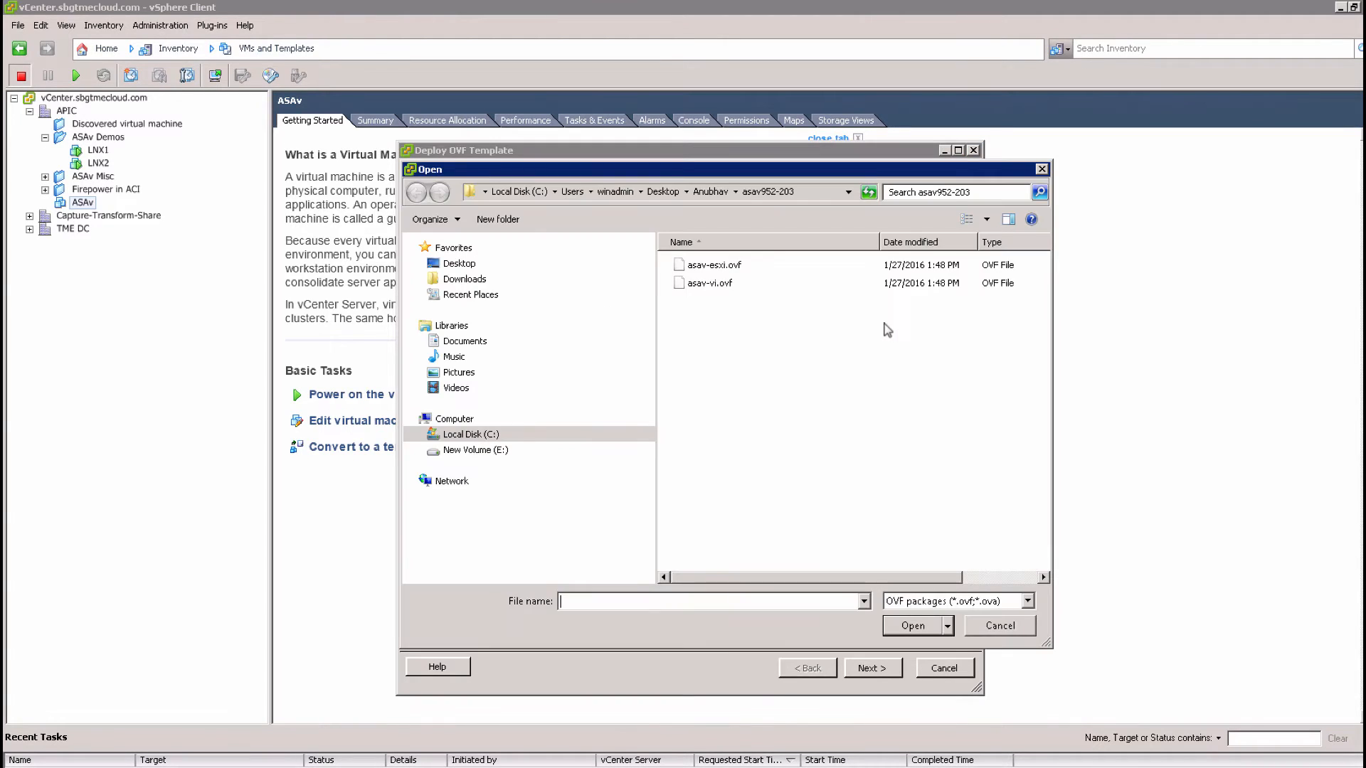
double_click(727, 286)
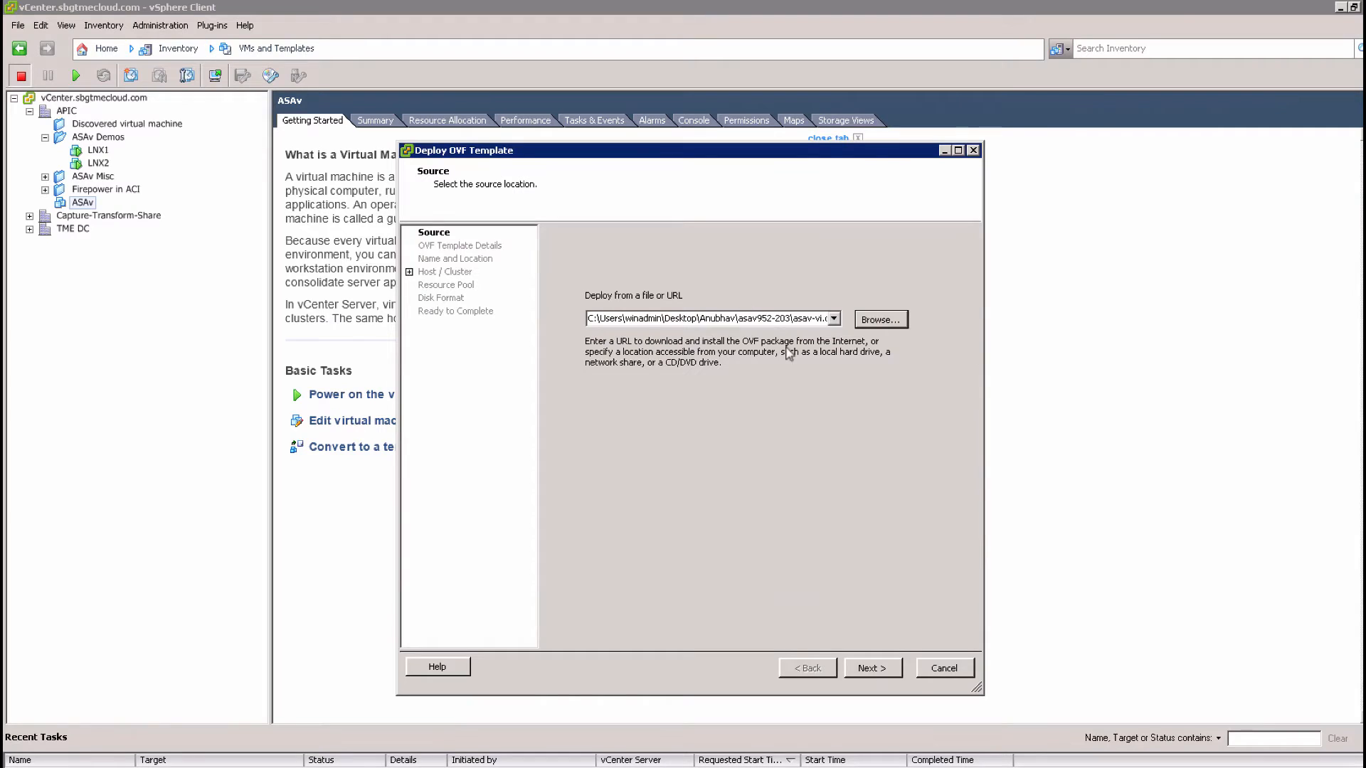
click(875, 669)
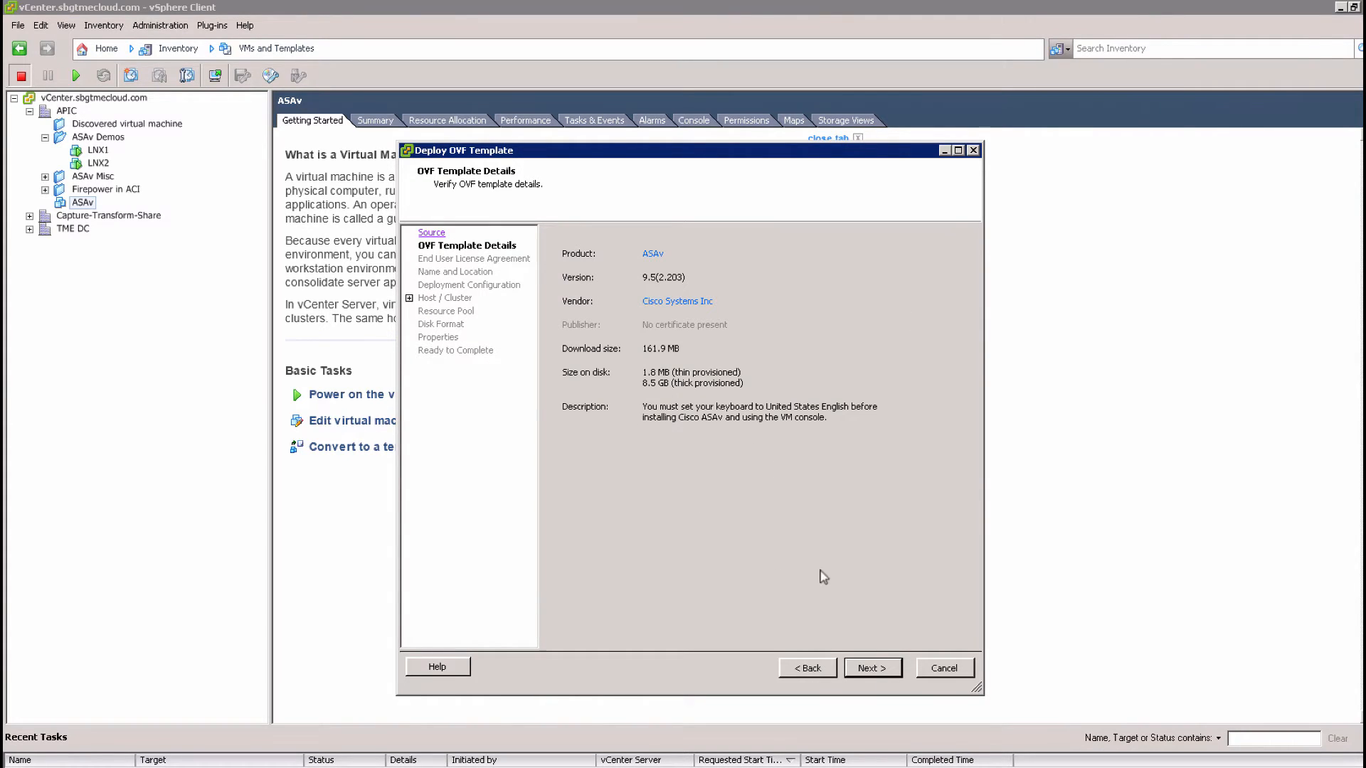
Accept the license agreement and the supplemental license agreement
click(857, 670)
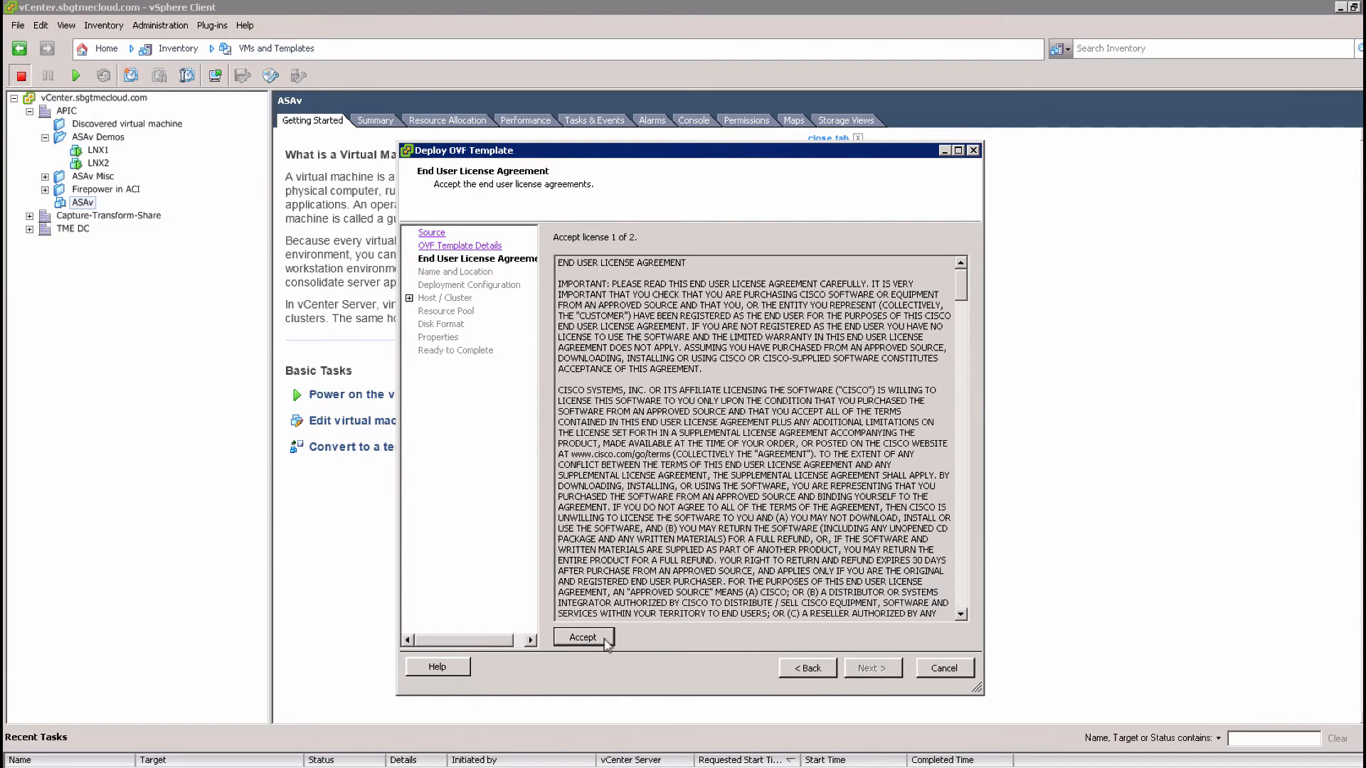
click(605, 641)
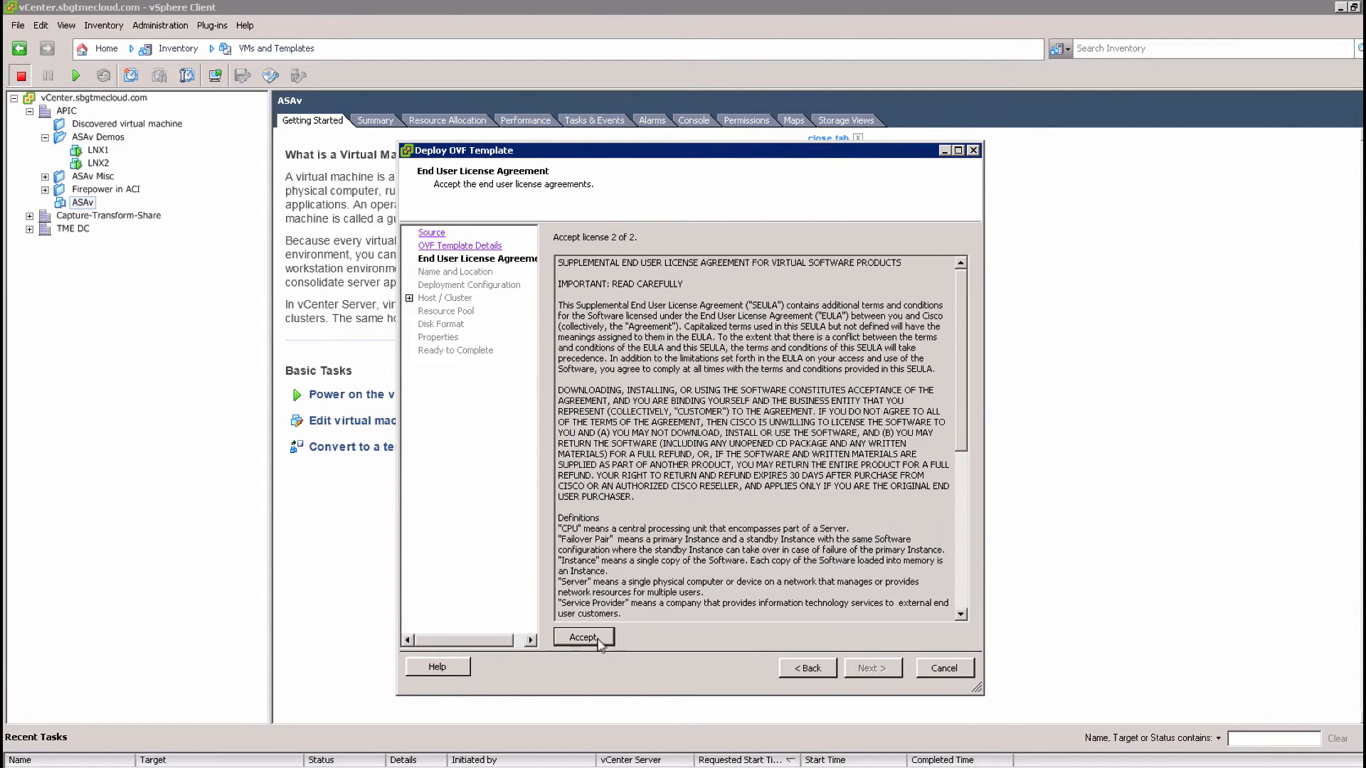
click(599, 640)
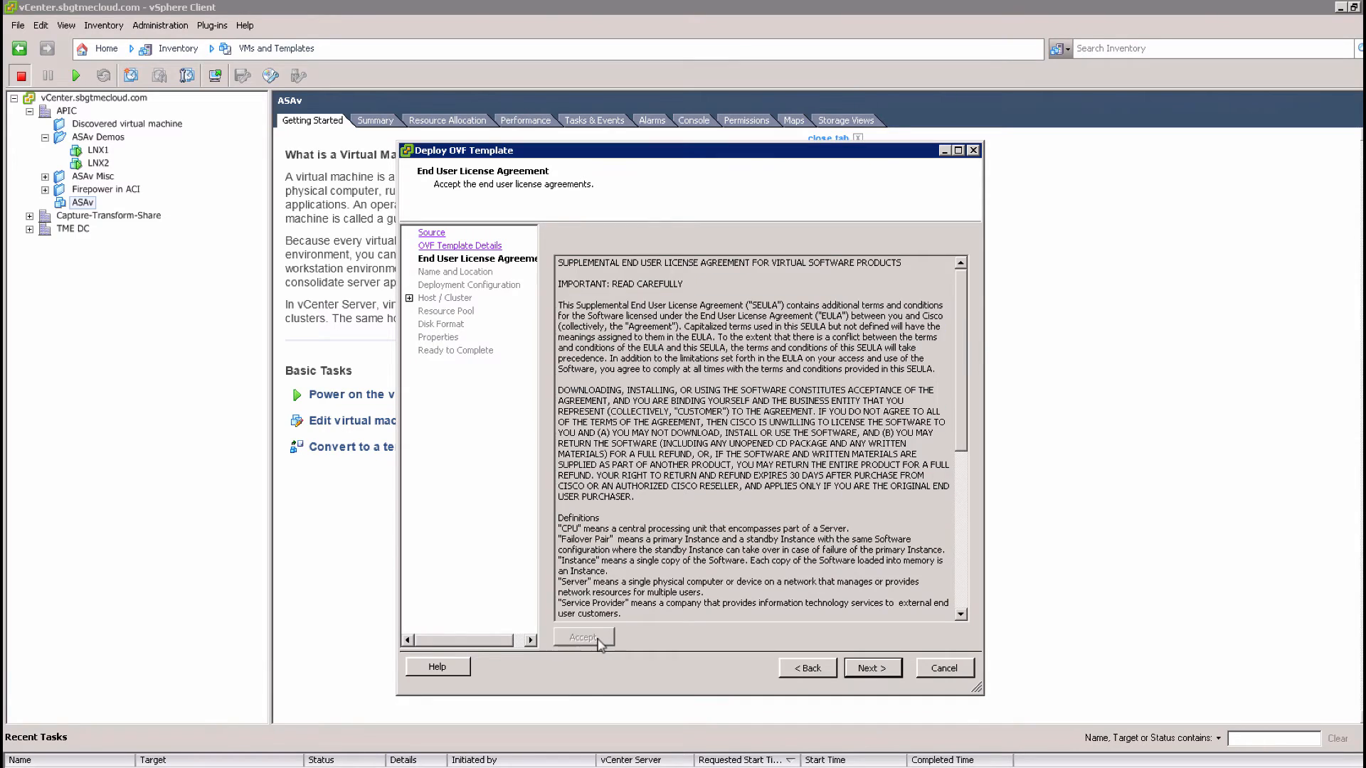
click(864, 669)
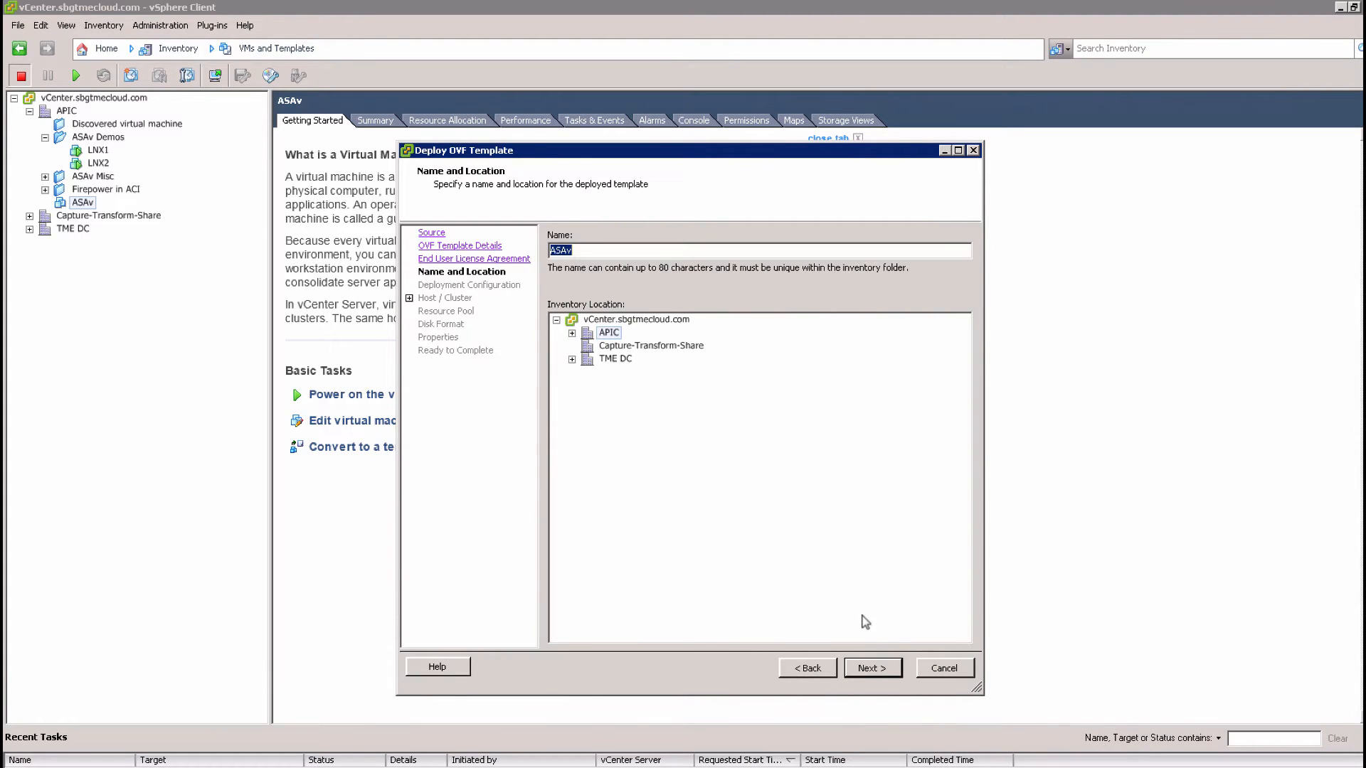
Name the VM ASAv-Demo and place it in the APIC ASAv Demos folder
click(572, 333)
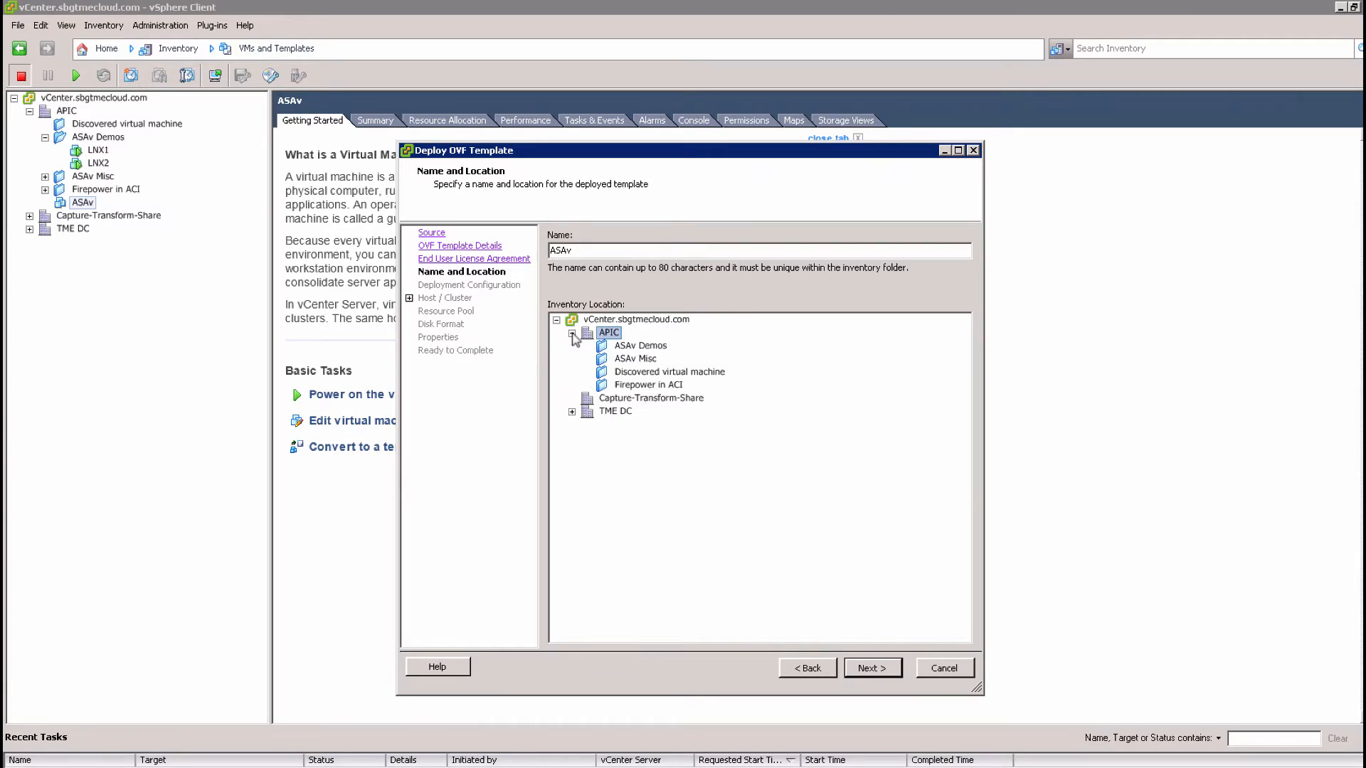
click(643, 346)
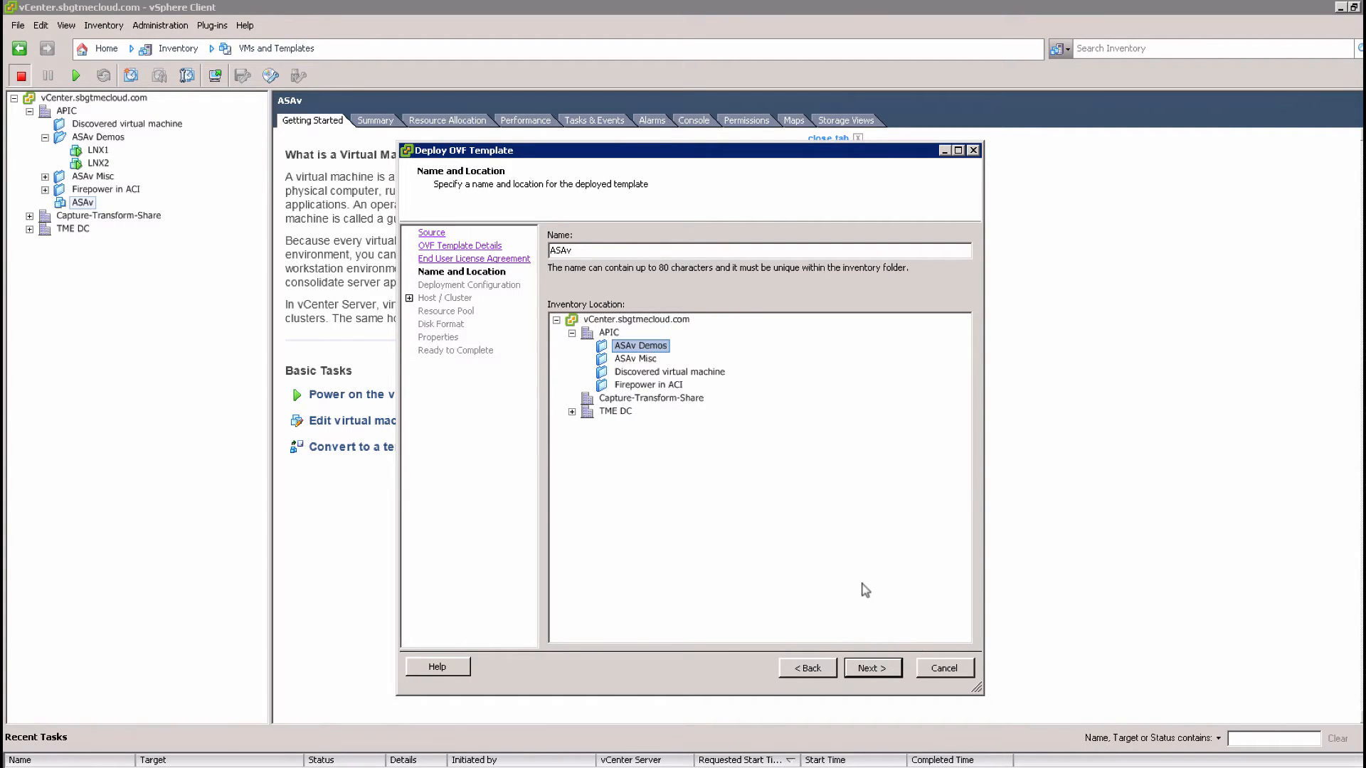
click(579, 251)
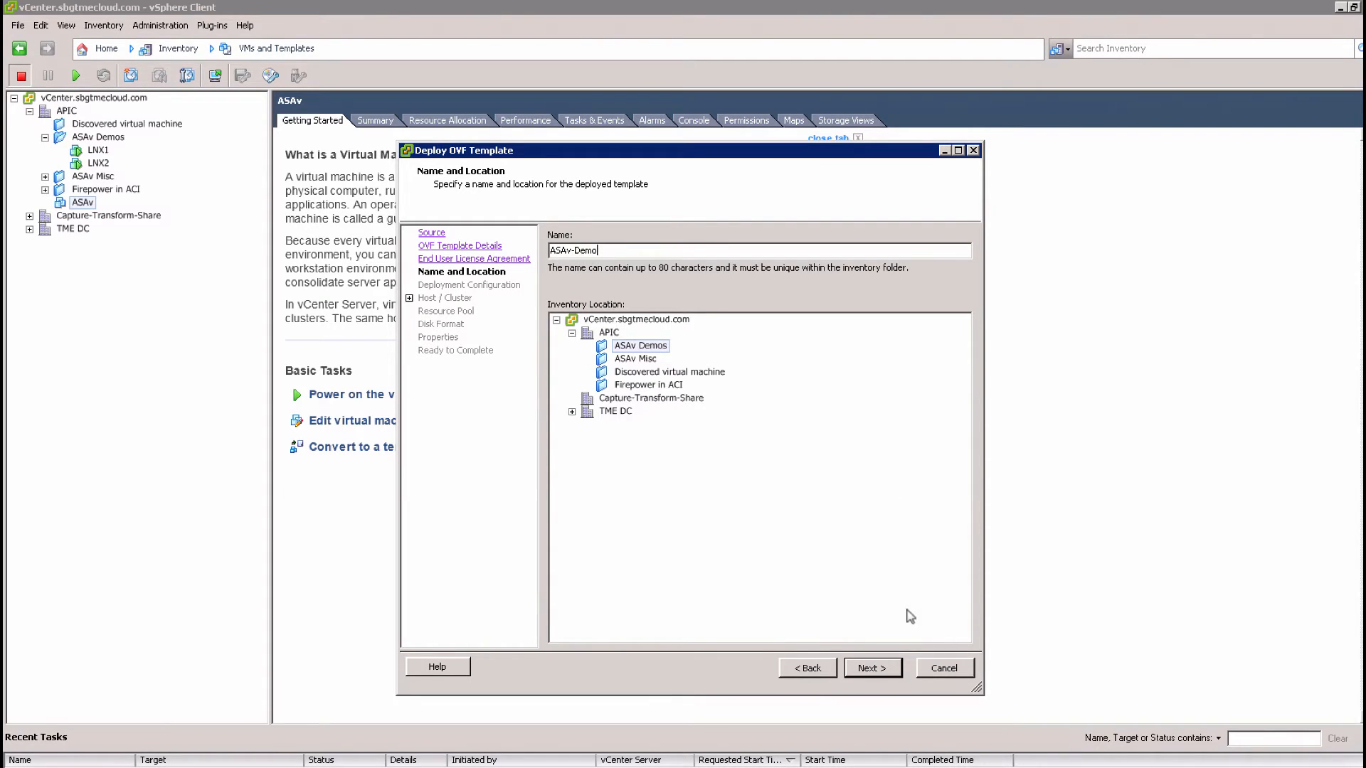
click(871, 668)
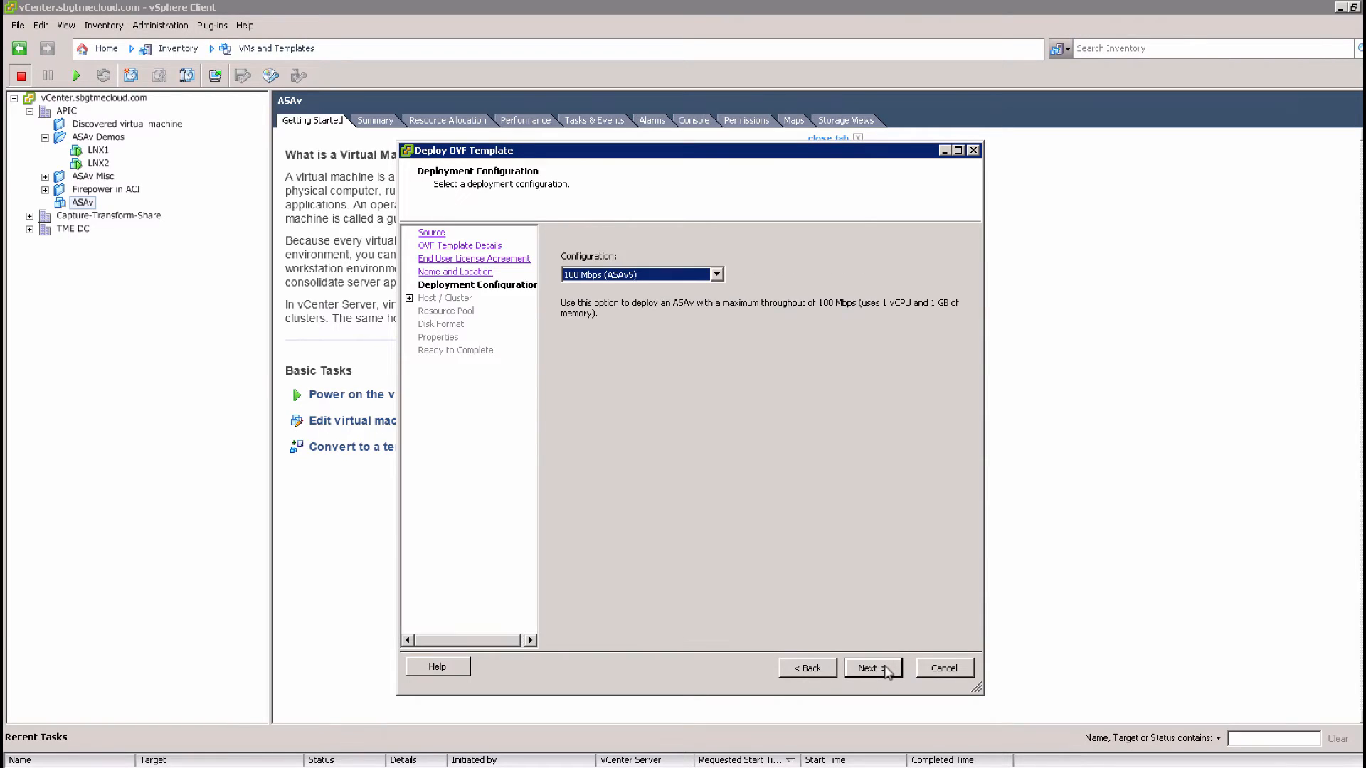
Choose the 2 Gbps (ASAv30) configuration and target host 10.0.0.165
click(661, 276)
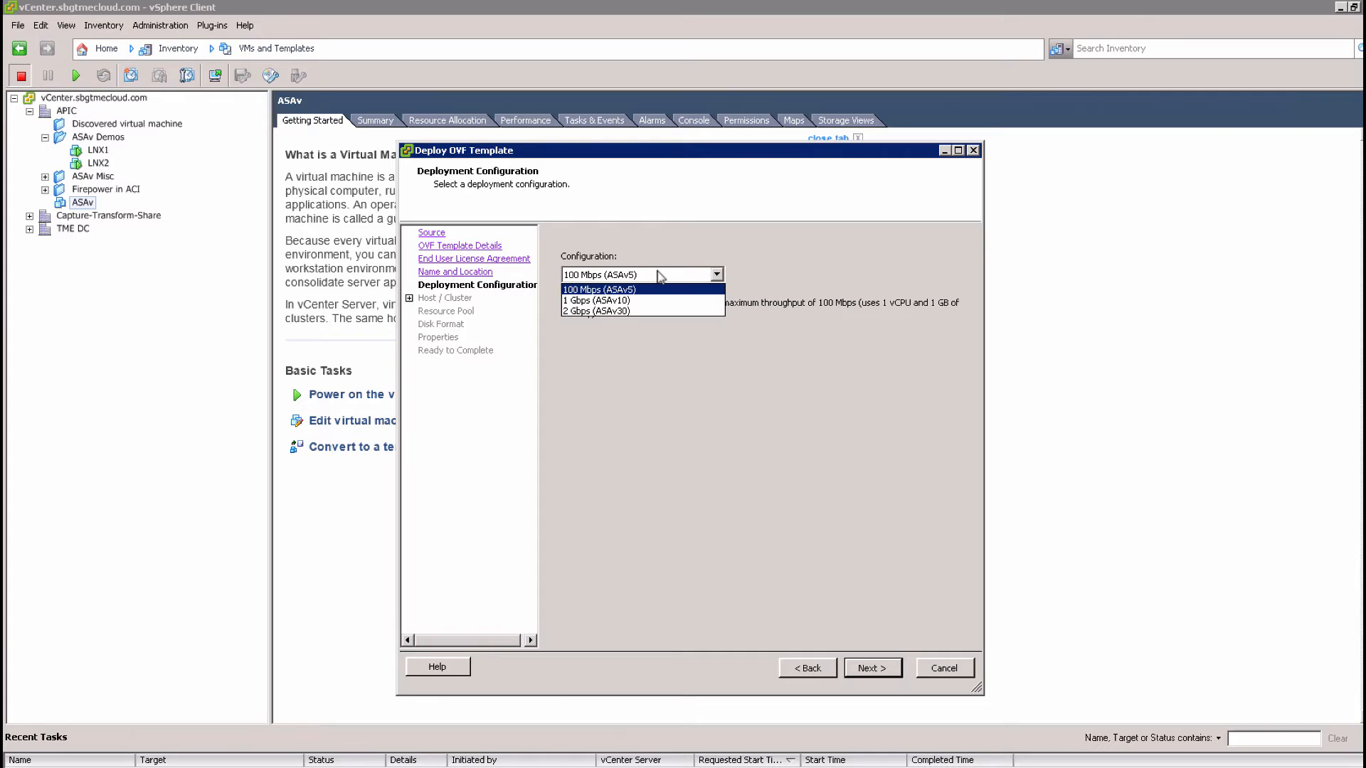
click(658, 312)
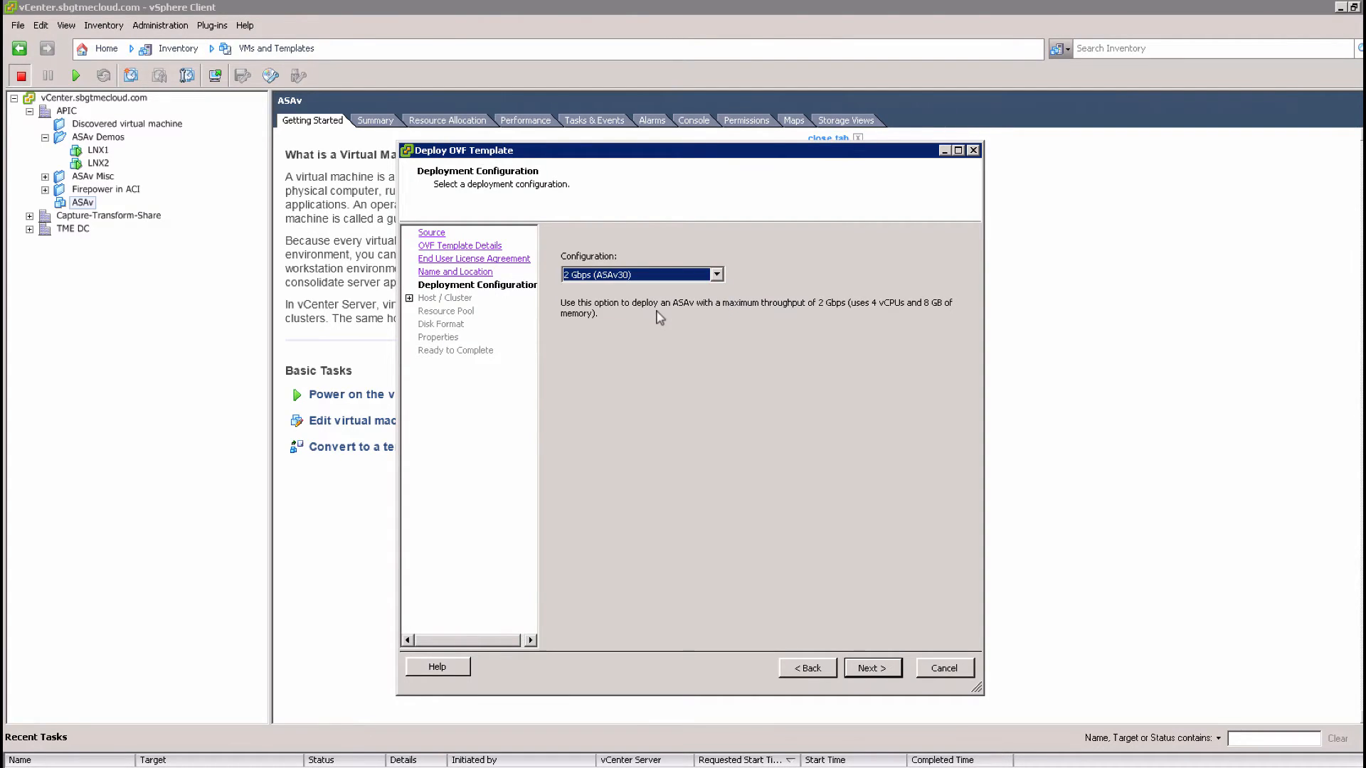
click(872, 669)
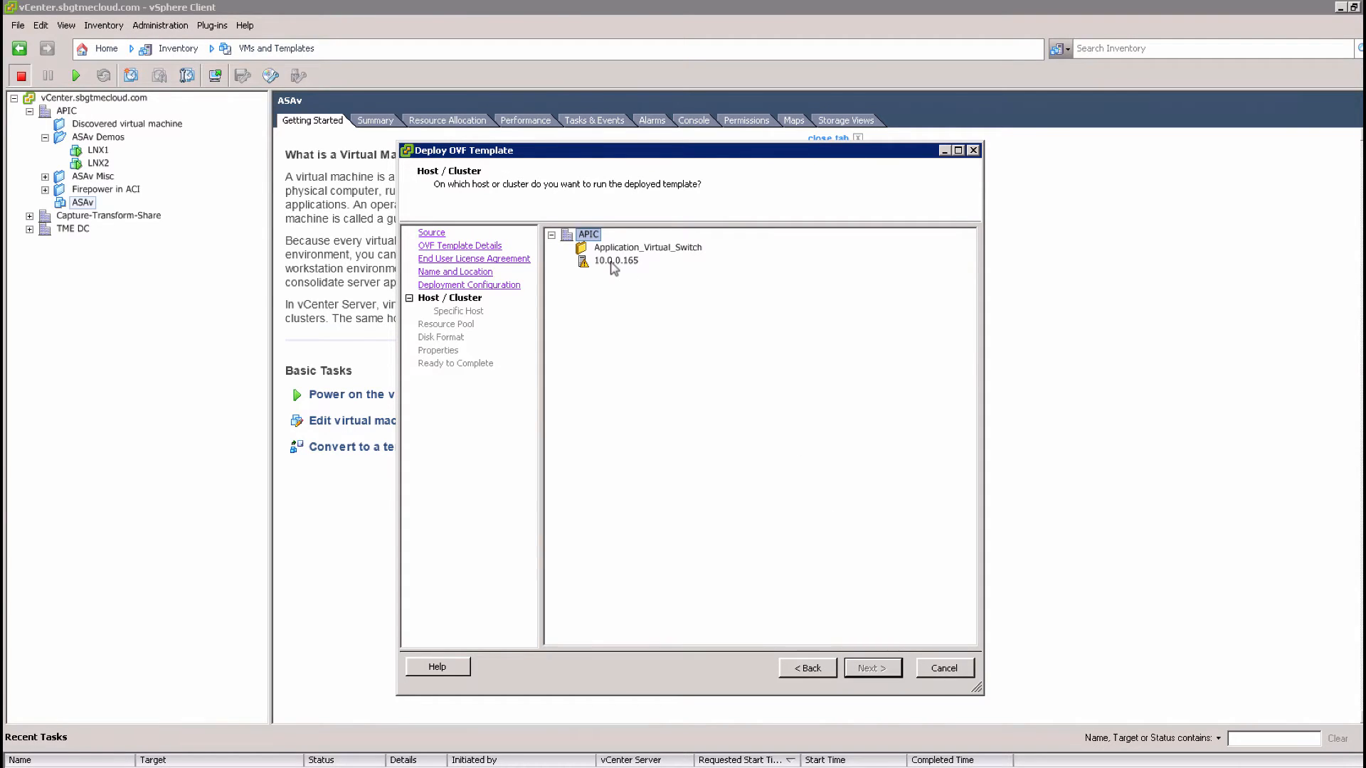
click(613, 262)
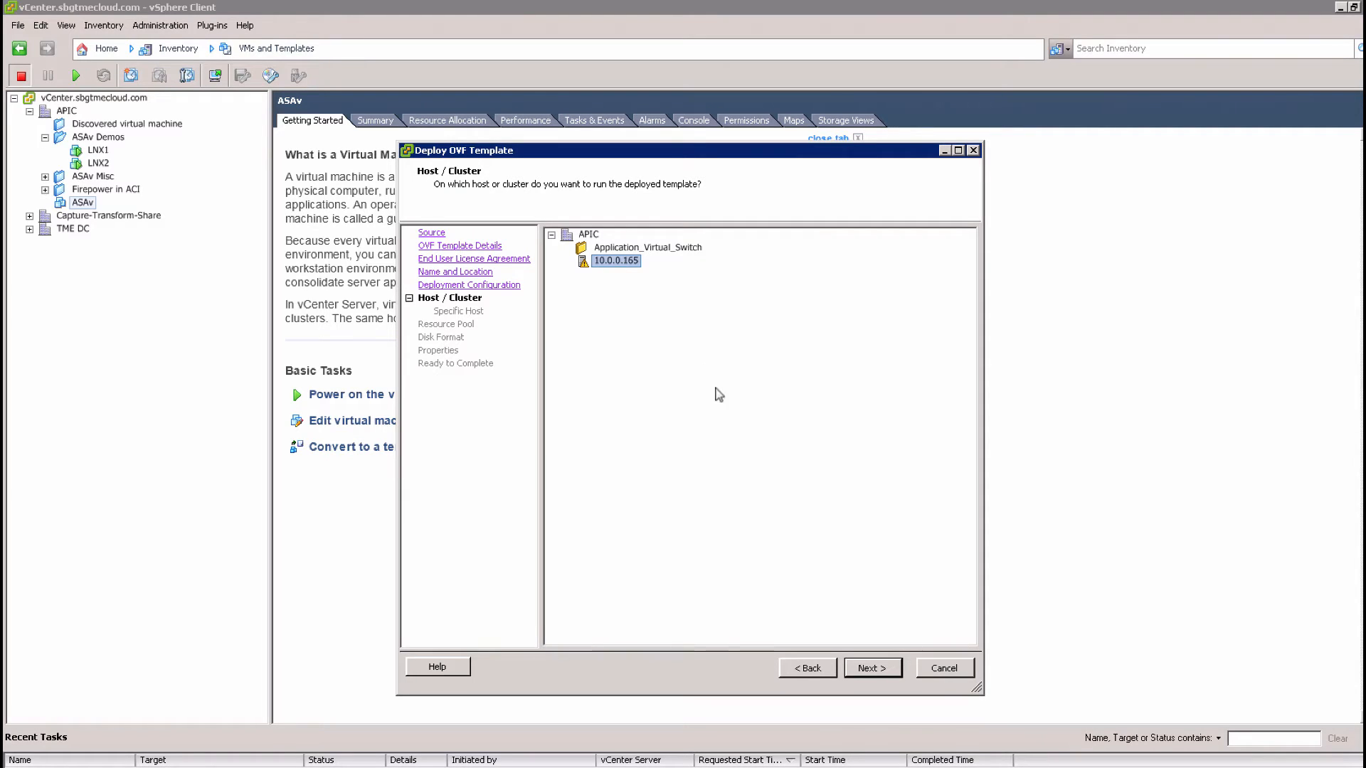
click(867, 664)
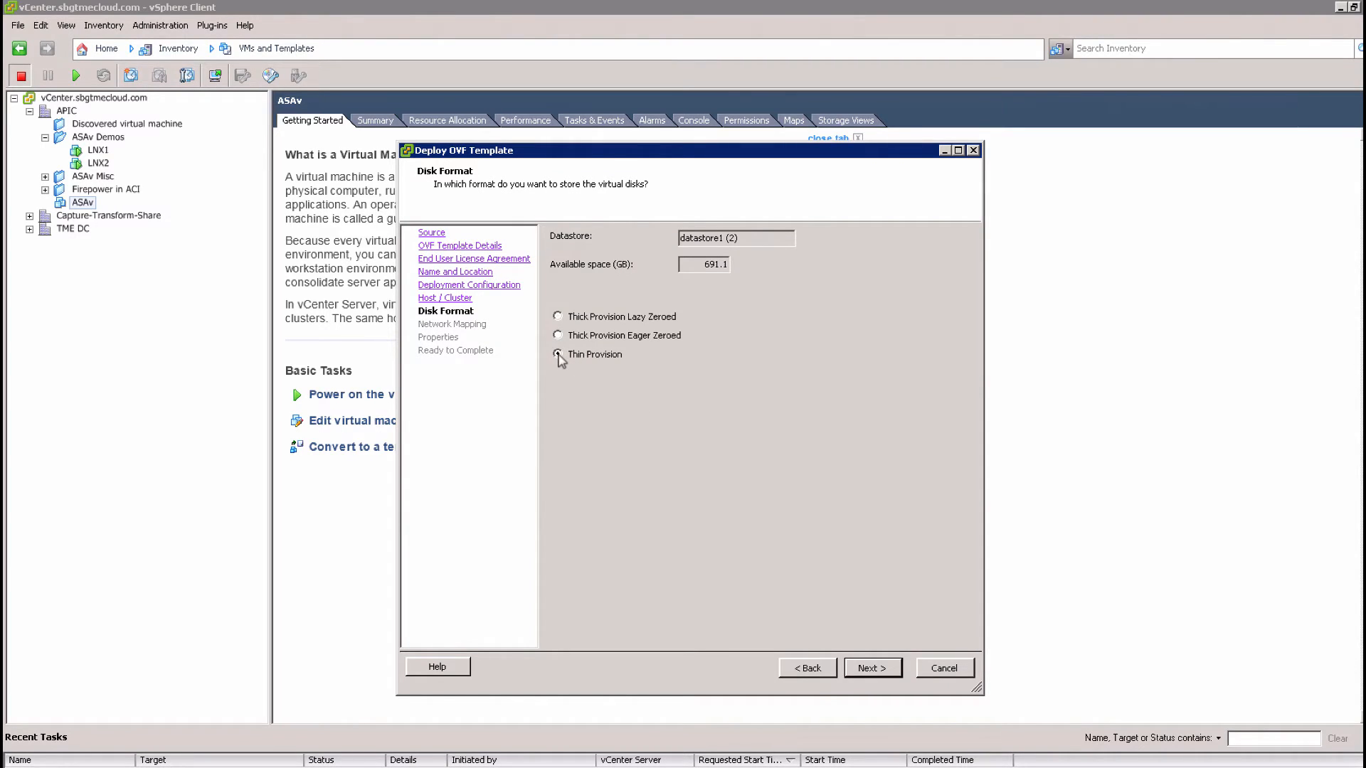
Store the disks thin provisioned and map Management0-0 to VM Network
click(557, 353)
click(870, 670)
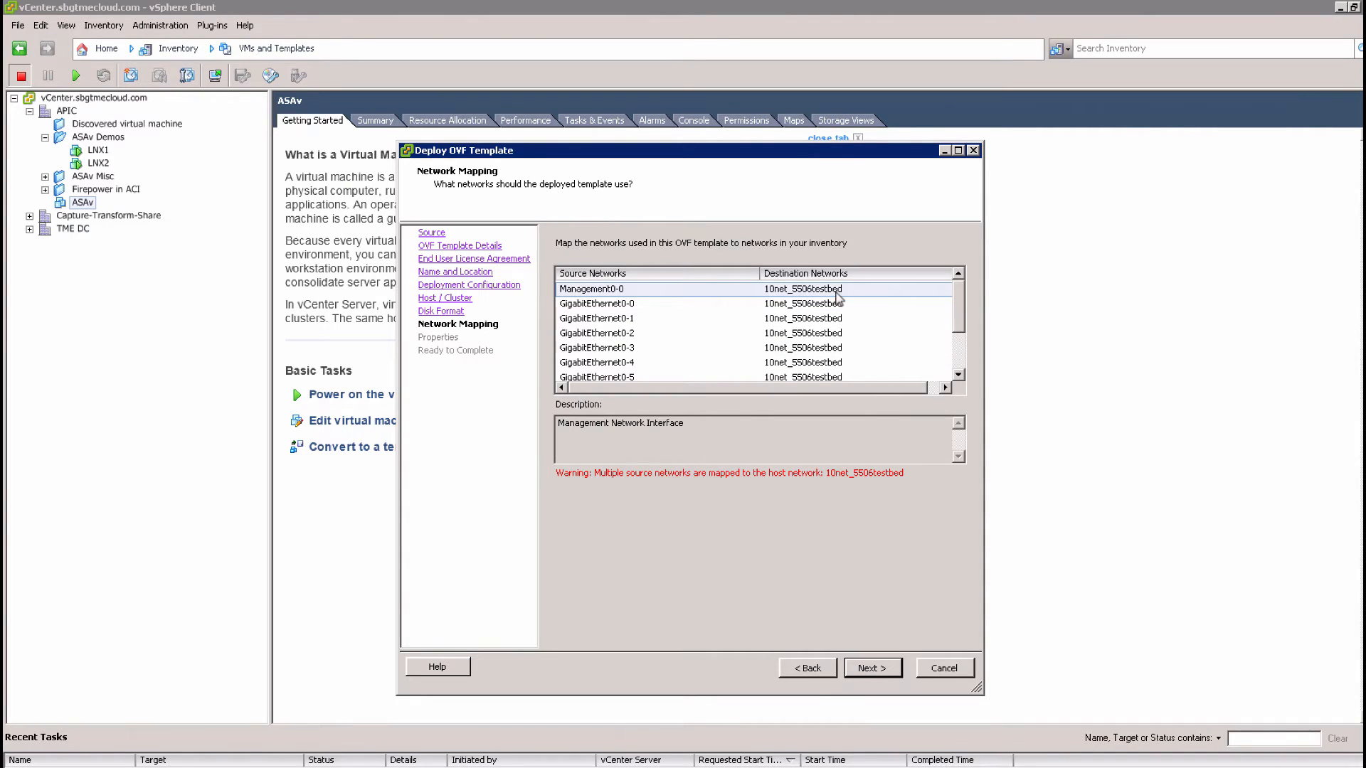
click(836, 290)
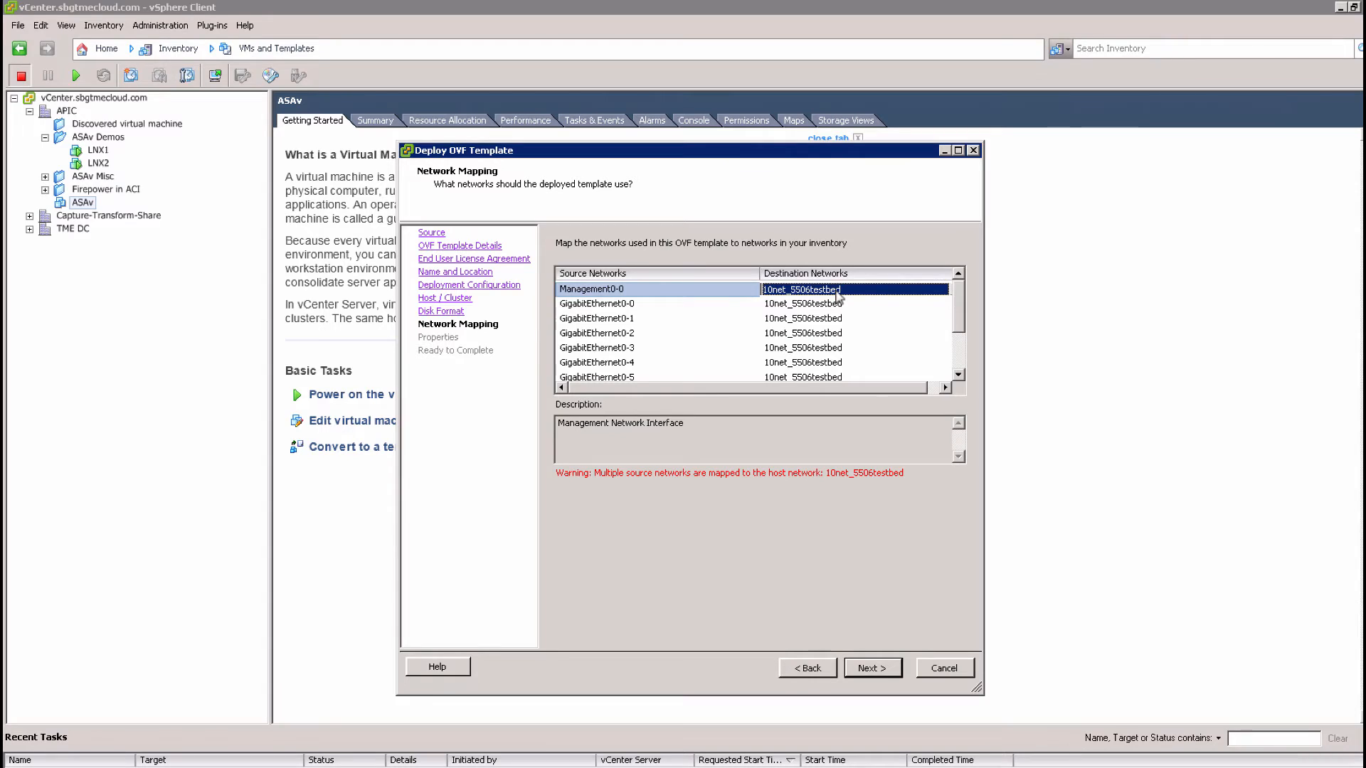
click(835, 293)
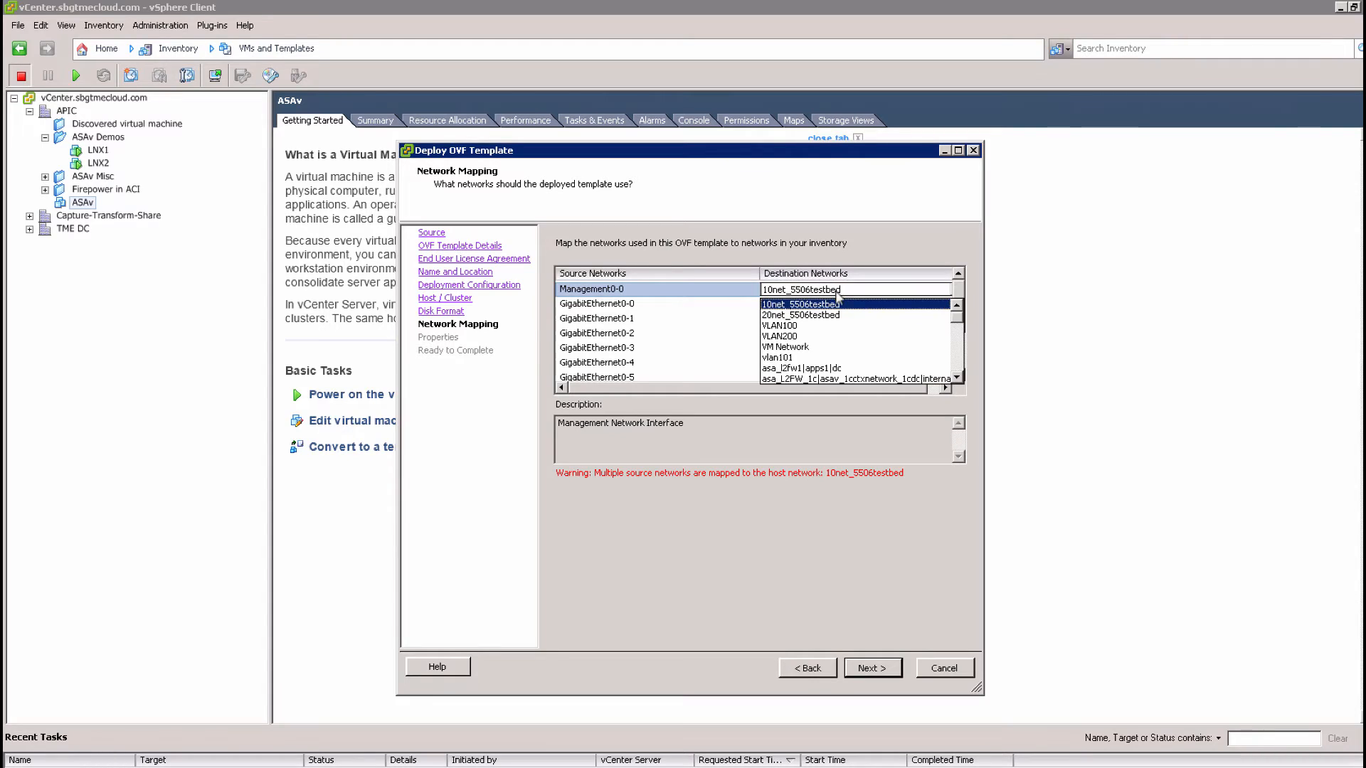
click(804, 348)
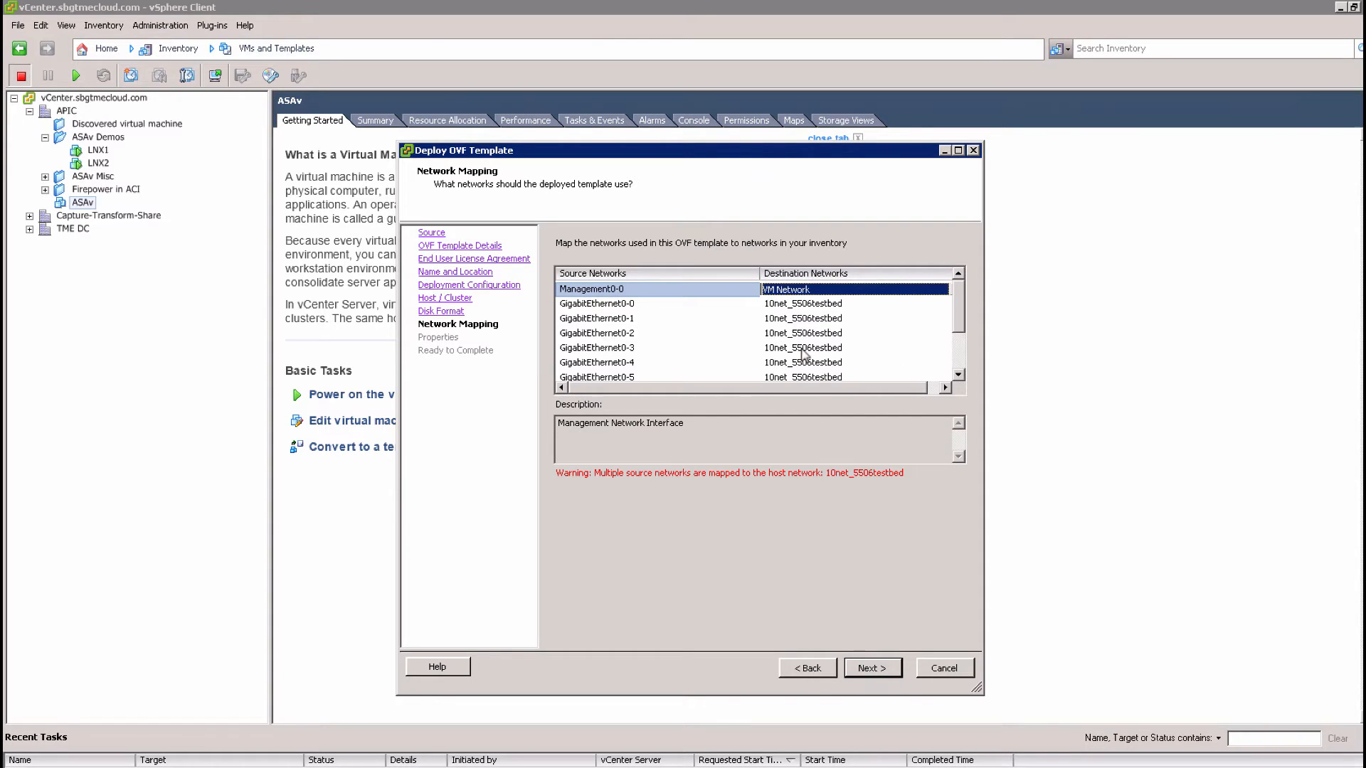
Map GigabitEthernet0-0 to VLAN200 and GigabitEthernet0-1 to VLAN100
click(789, 305)
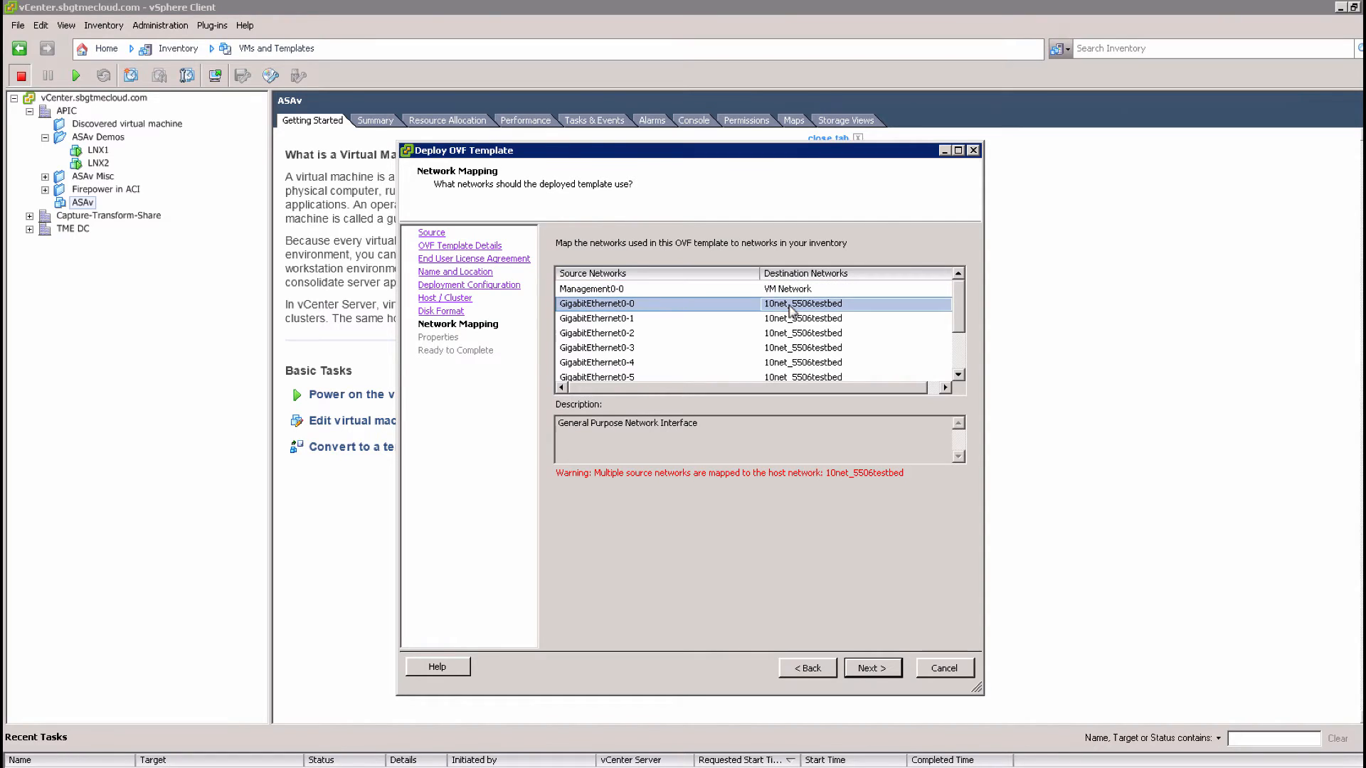
click(794, 307)
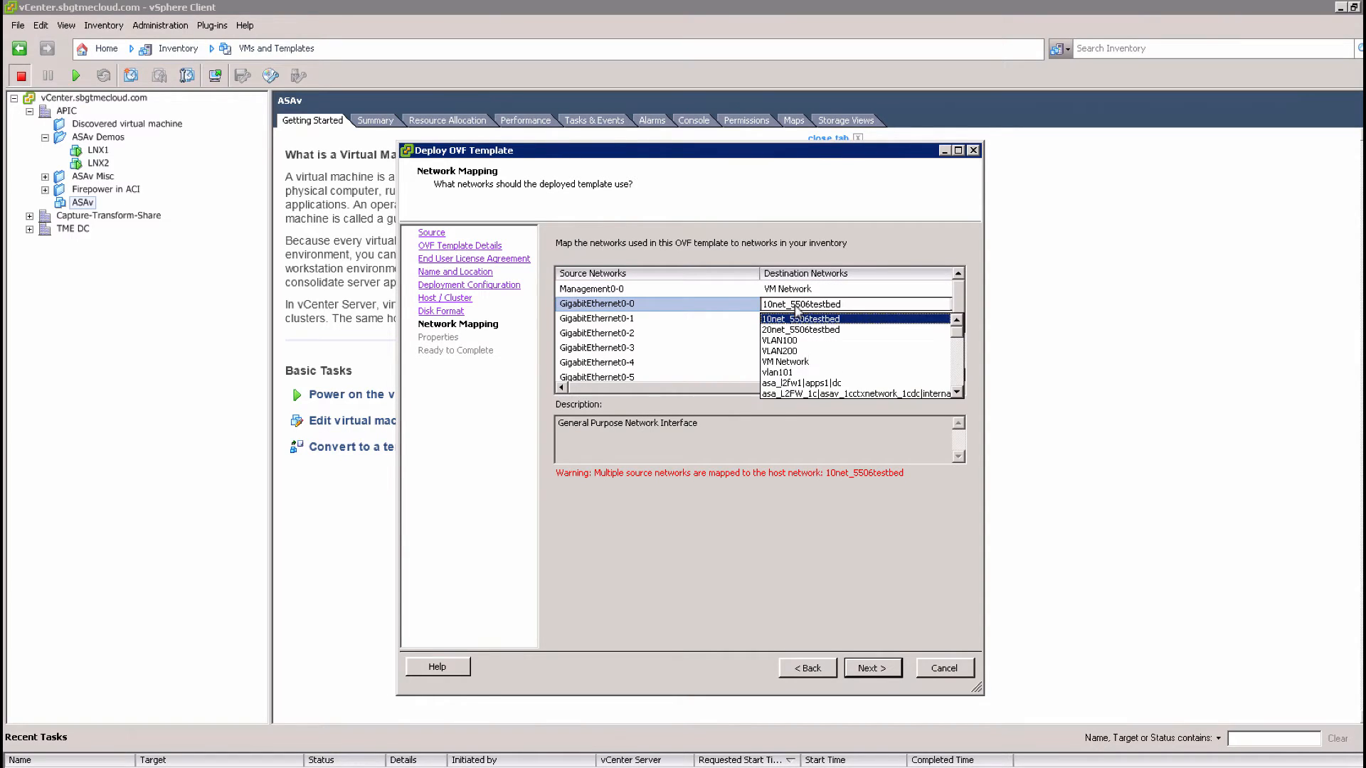
click(793, 351)
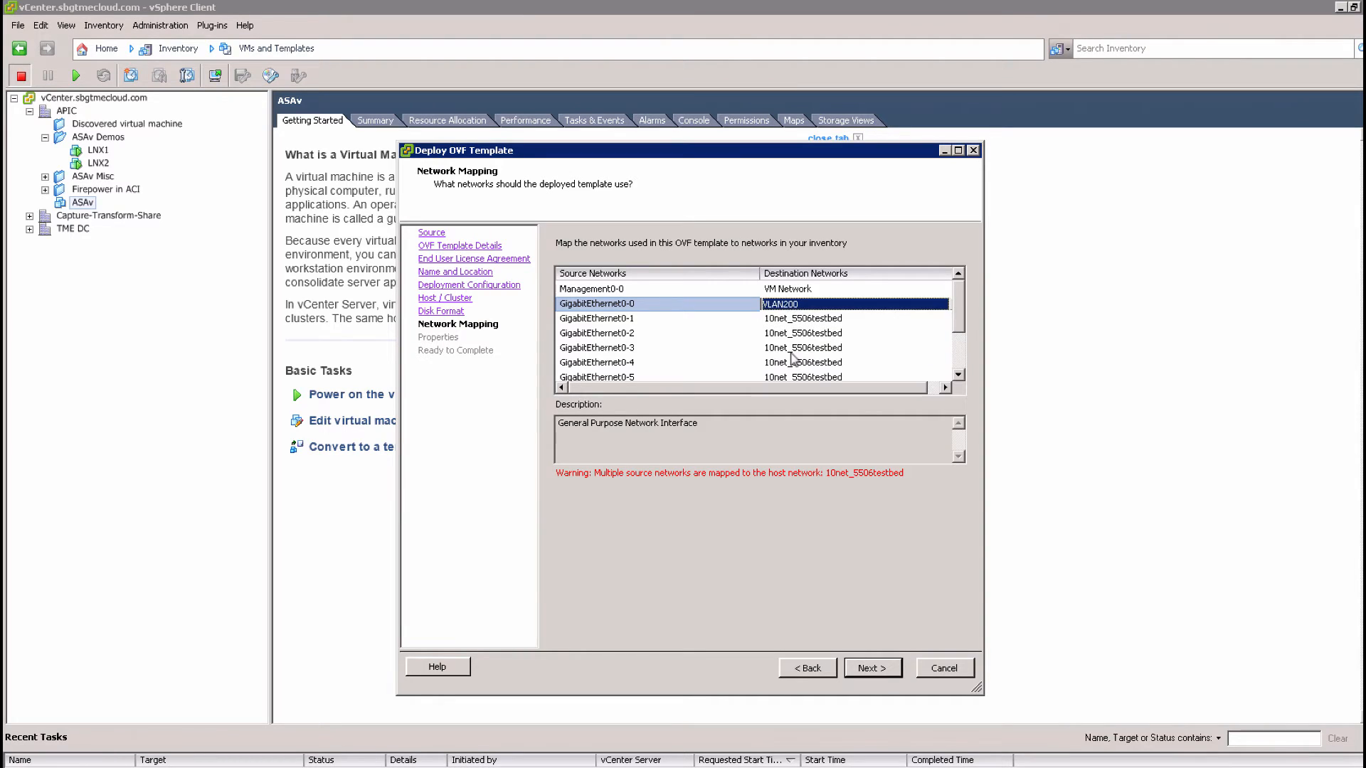
click(808, 319)
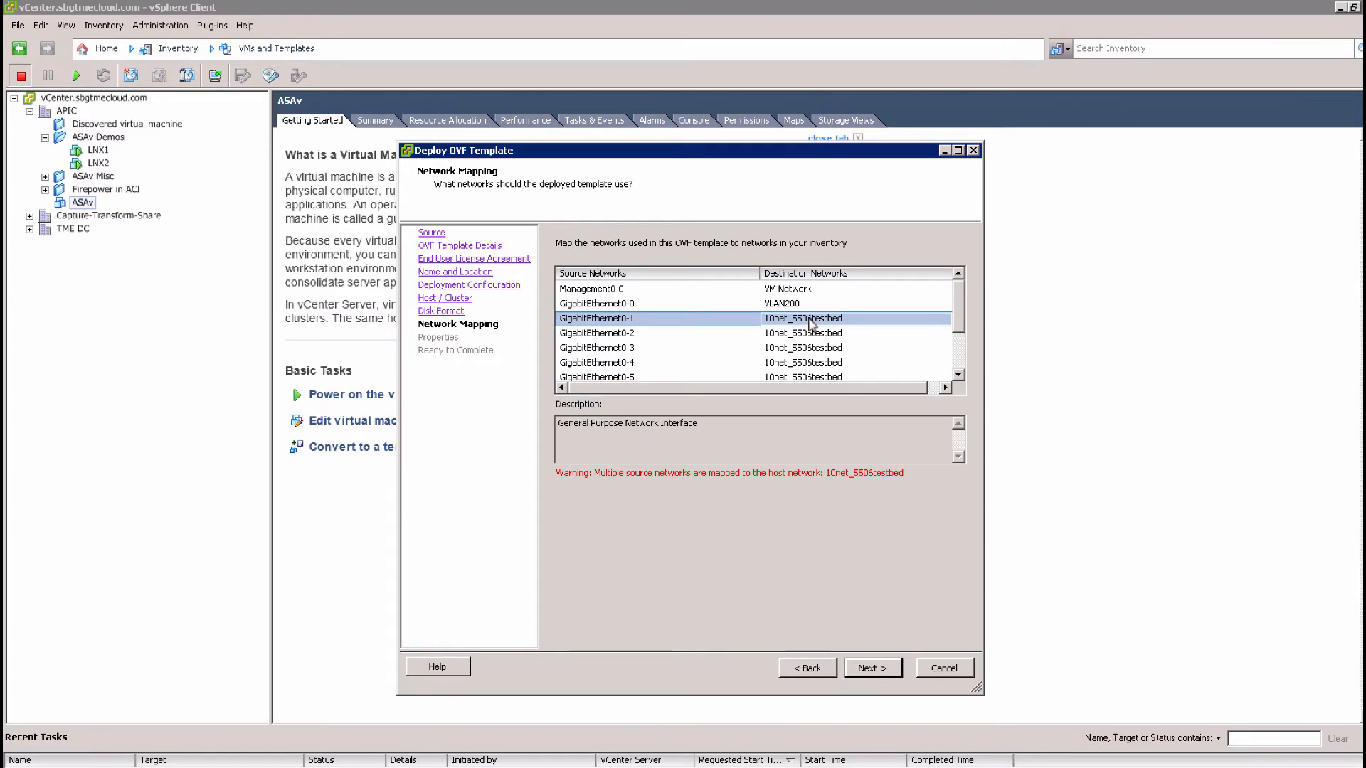
click(812, 322)
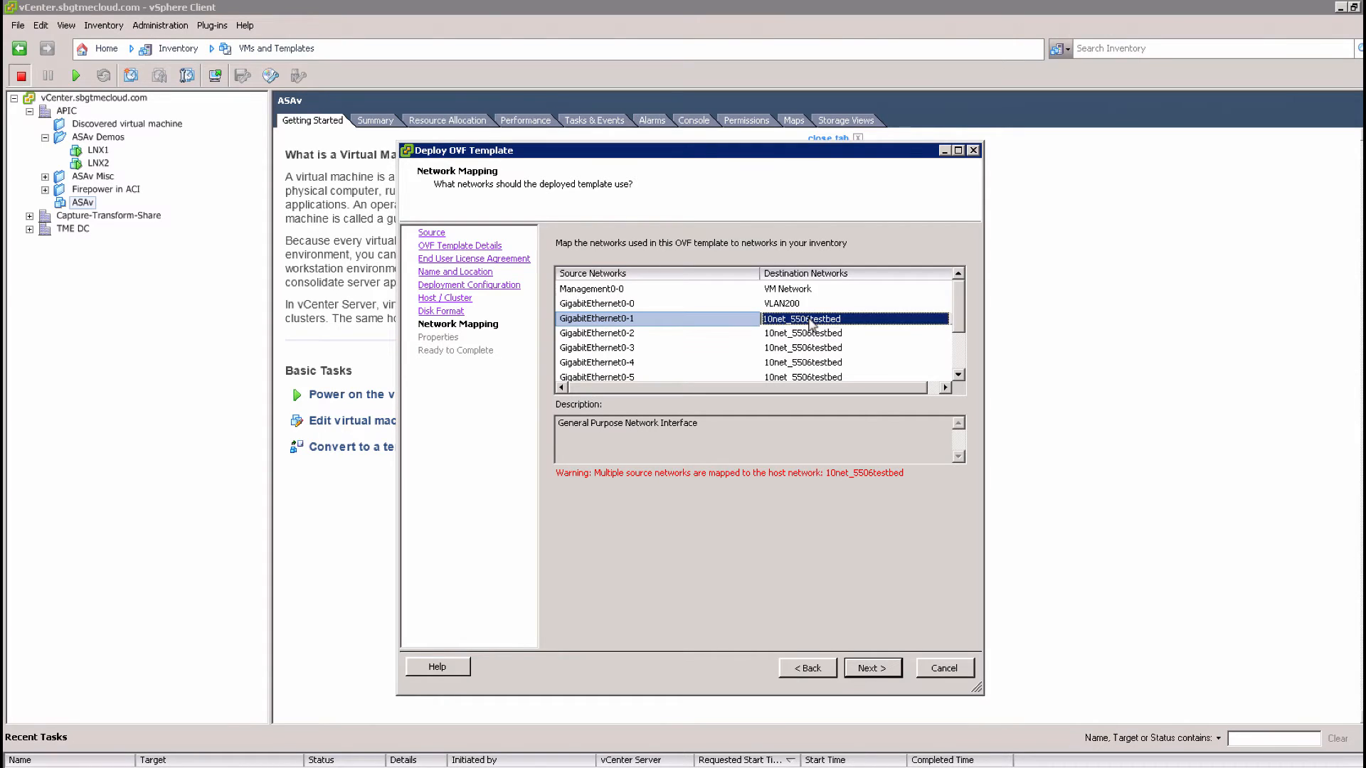
click(810, 321)
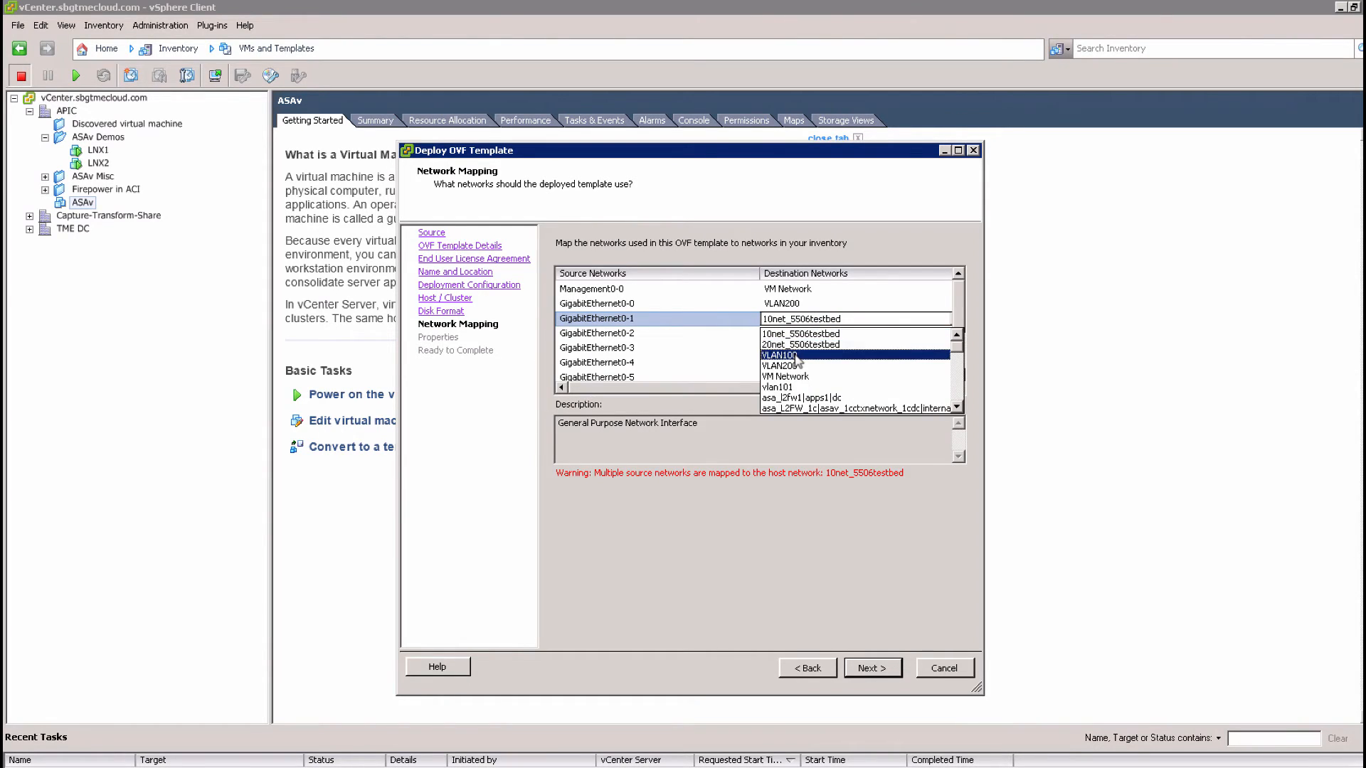
click(795, 354)
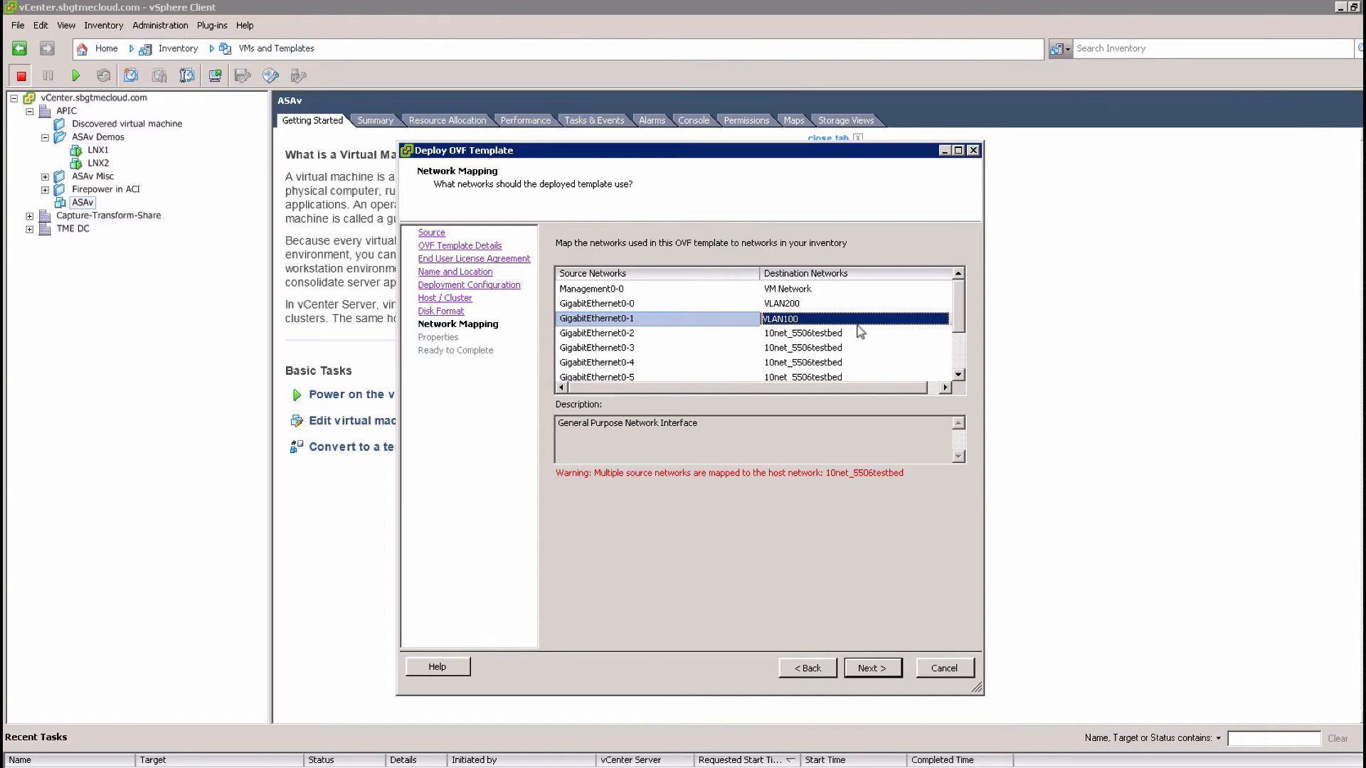
click(873, 668)
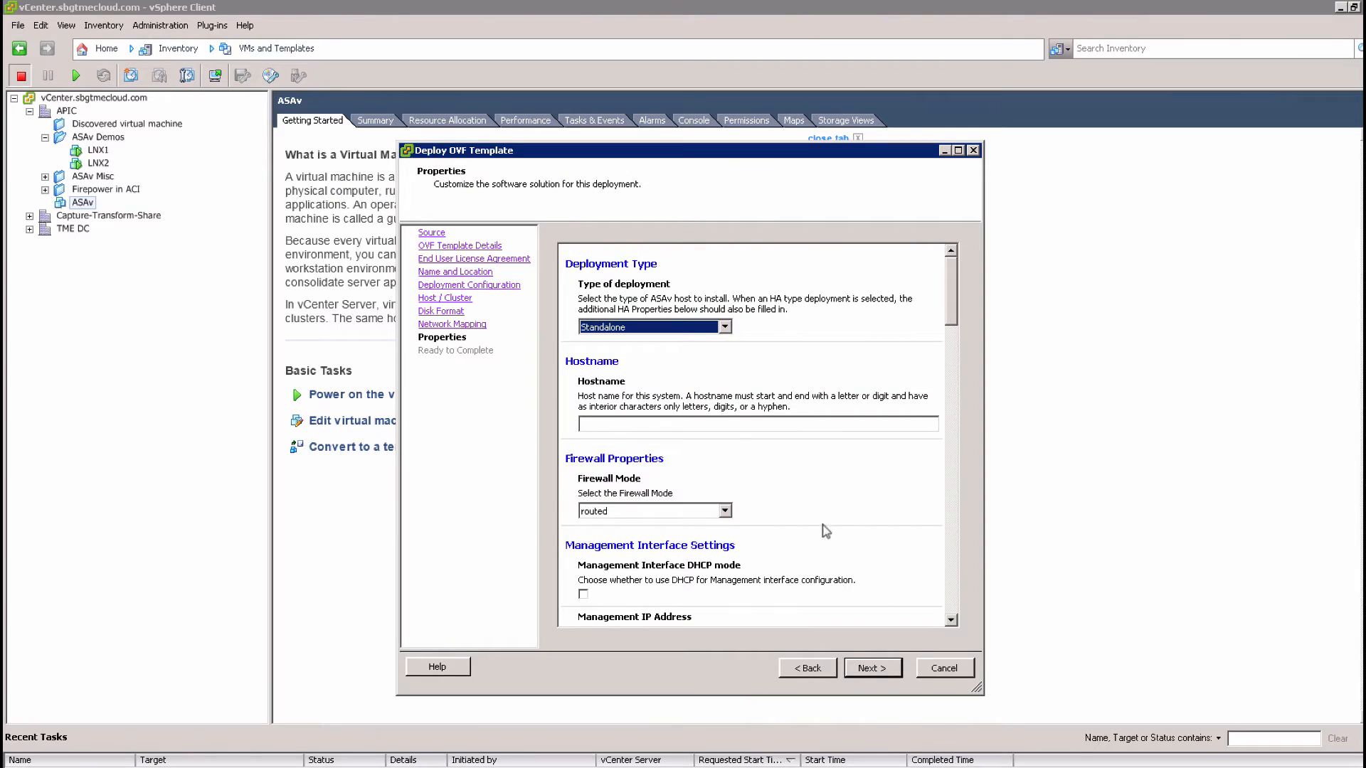
click(699, 330)
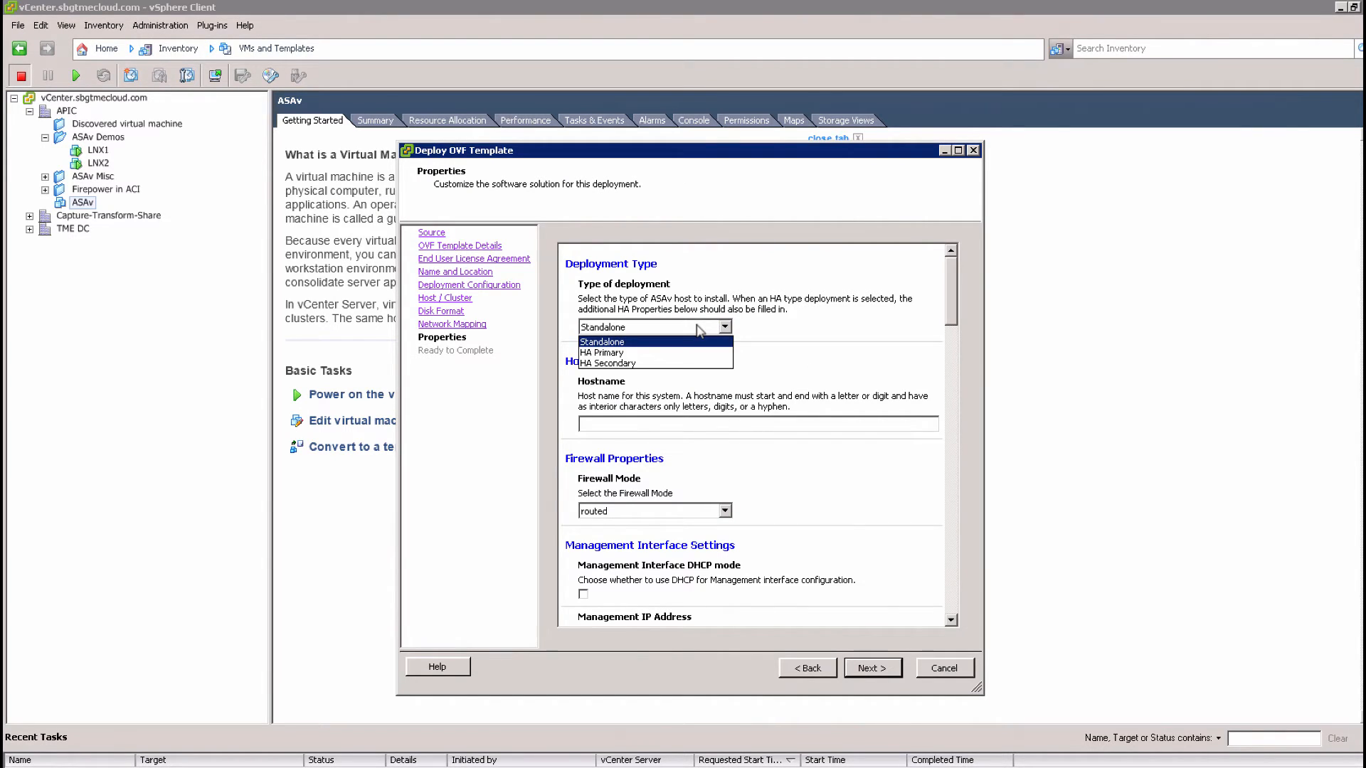
Keep the Standalone deployment type and set the hostname to ASAv-Demo
click(772, 327)
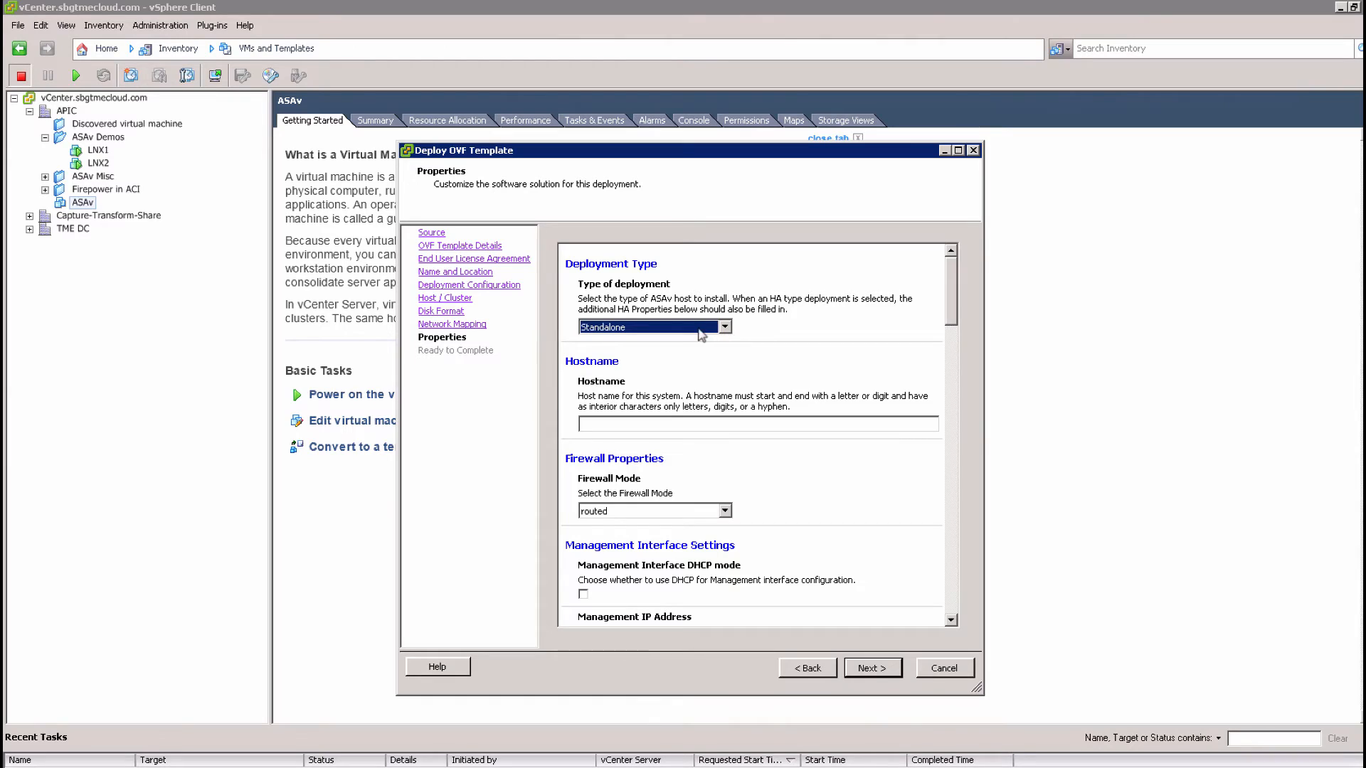
click(683, 424)
text(ASAv-Demo)
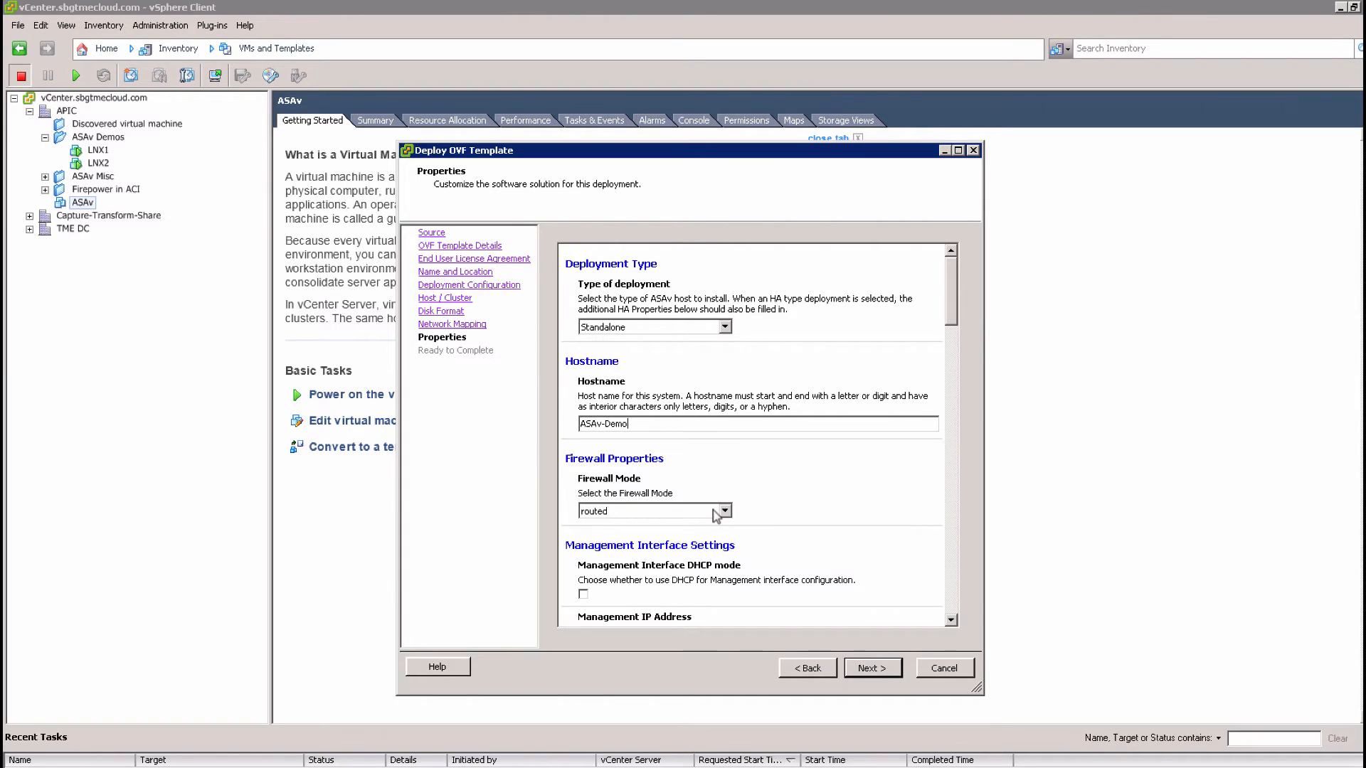
click(951, 621)
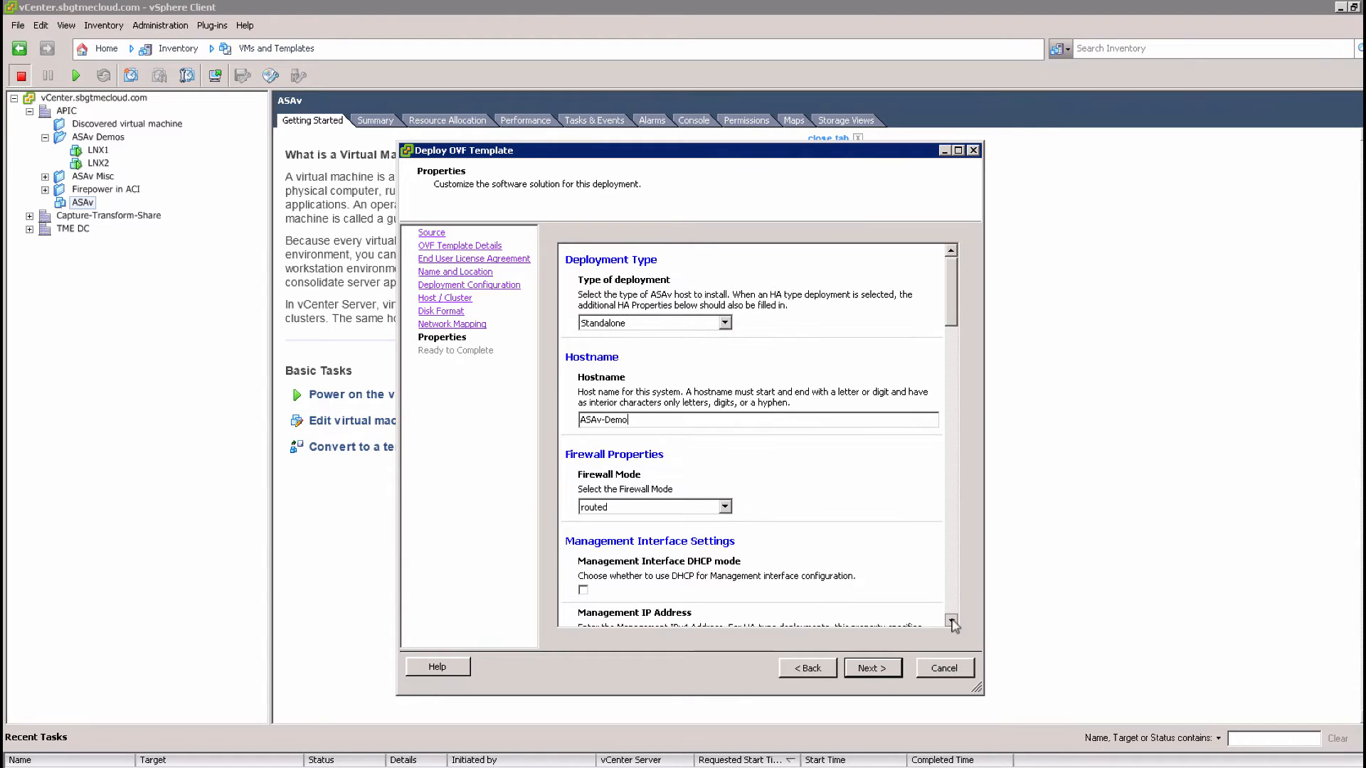
click(952, 621)
click(952, 621)
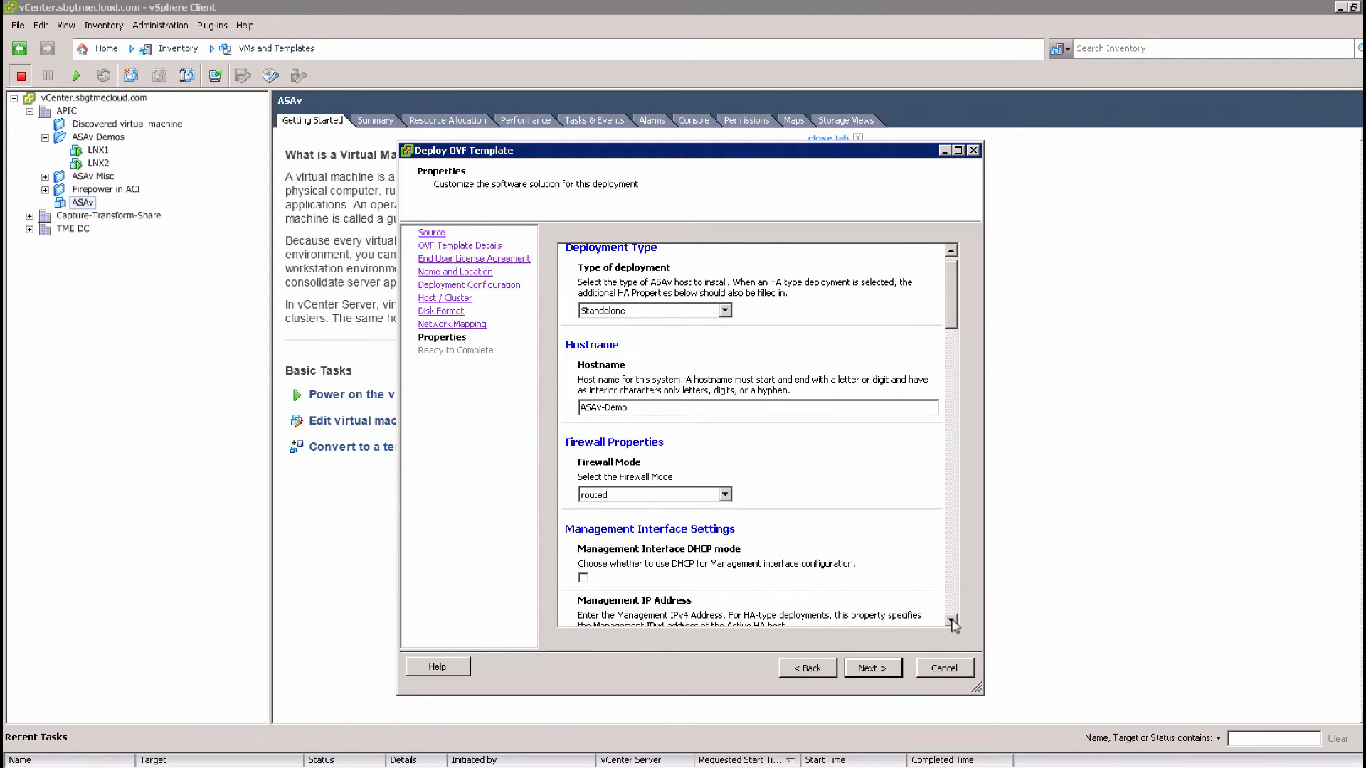
Keep routed firewall mode and scroll down to the Management Interface Settings
click(725, 480)
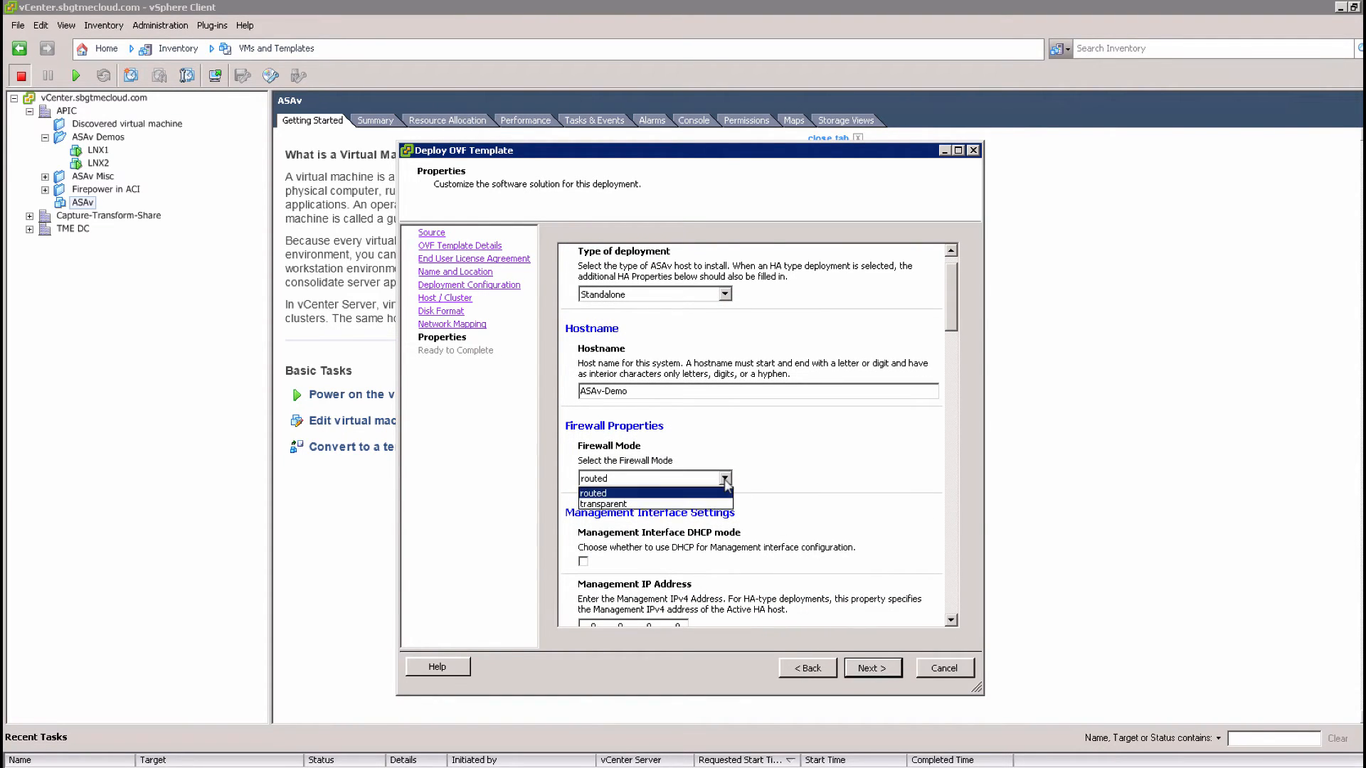
click(726, 481)
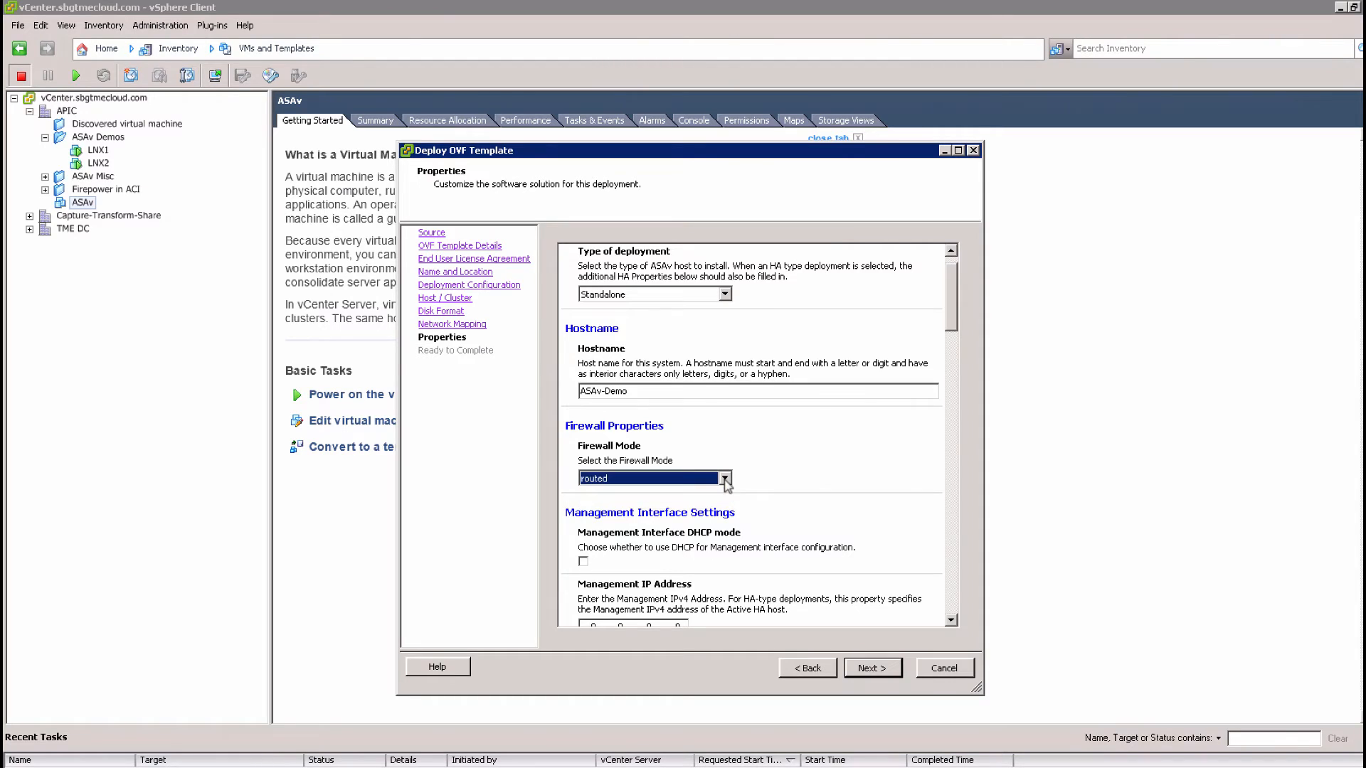
click(951, 621)
click(951, 622)
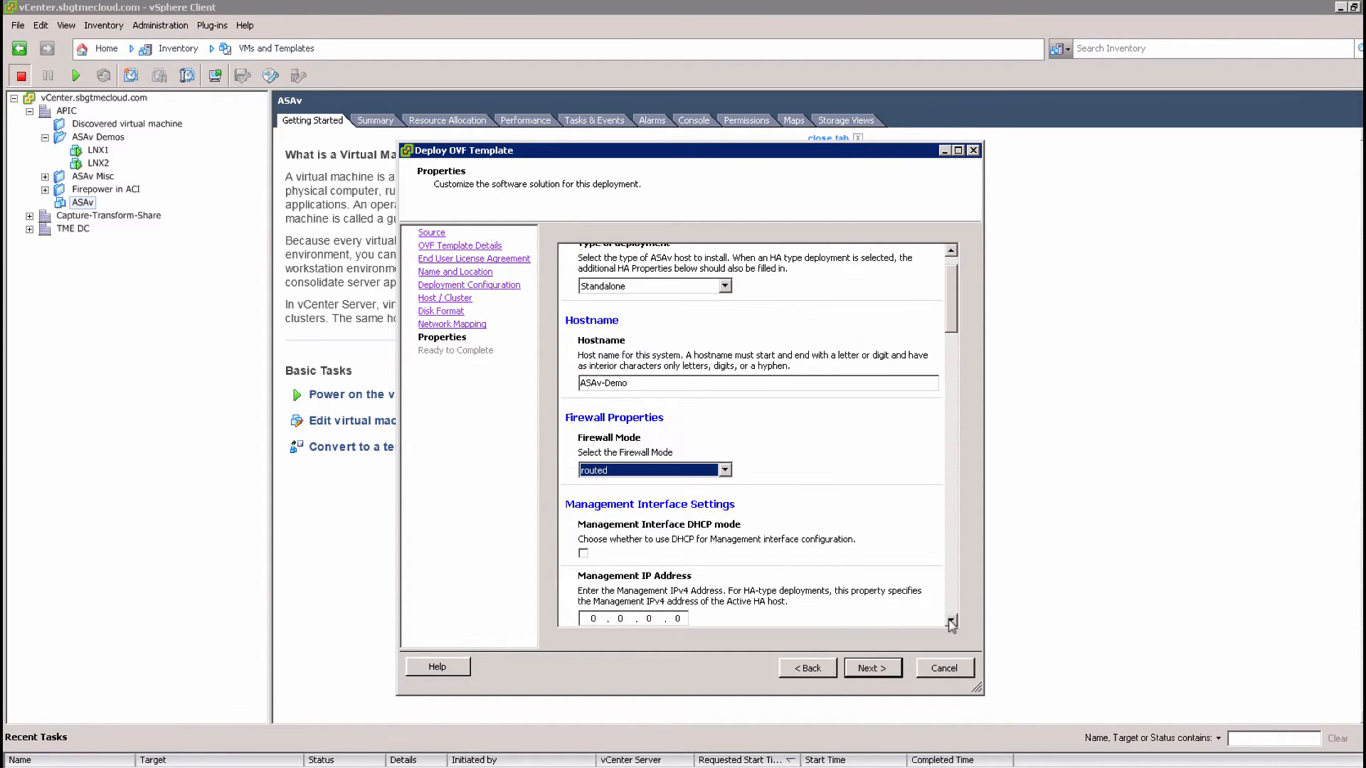
click(951, 622)
click(951, 622)
click(951, 622)
click(951, 623)
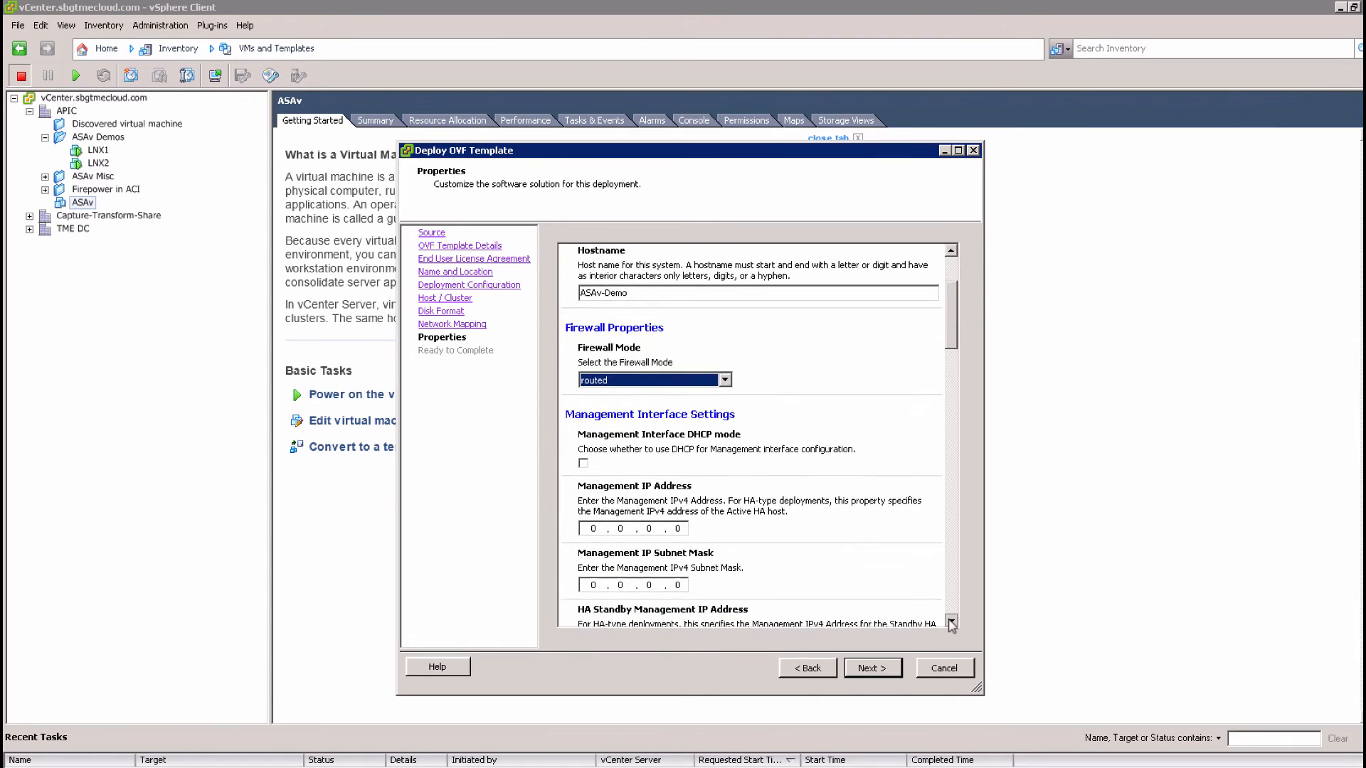
click(951, 622)
click(951, 622)
click(951, 623)
click(951, 622)
click(951, 622)
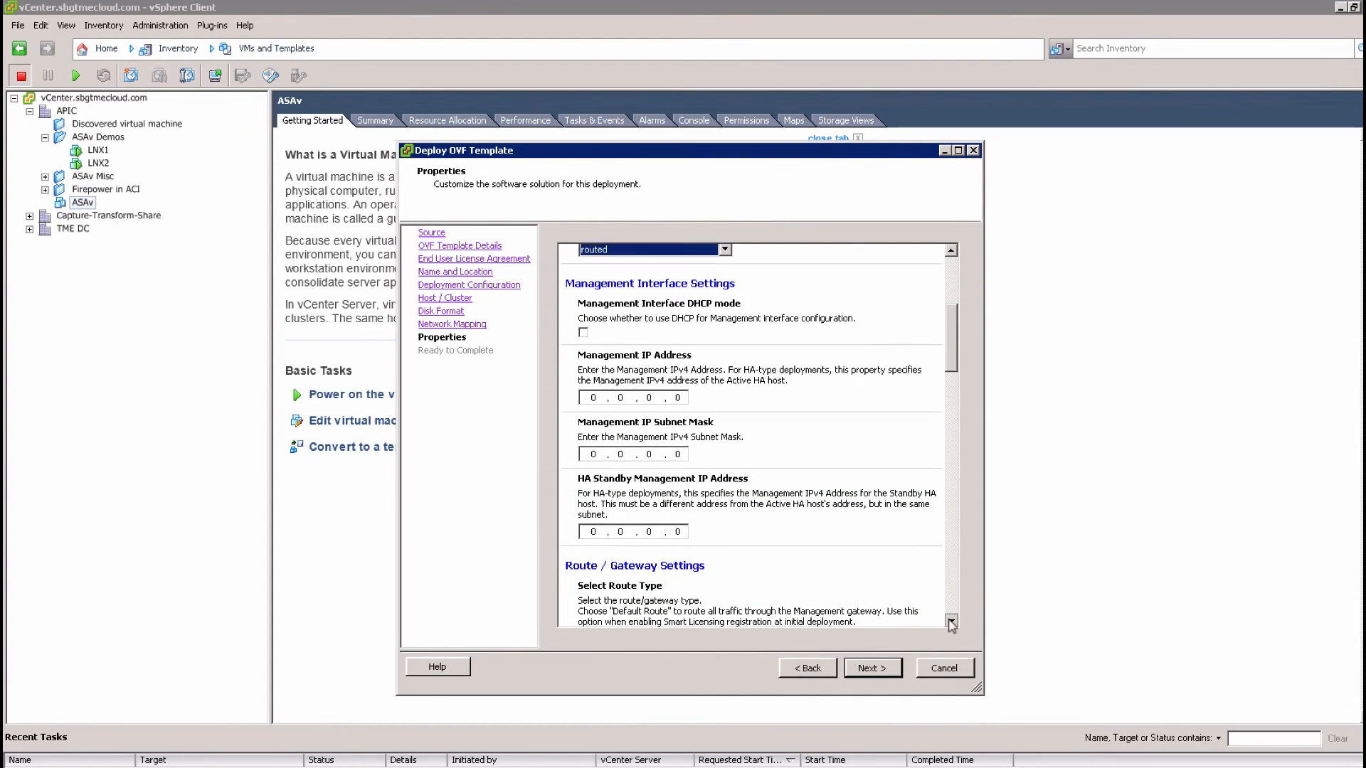
click(951, 622)
click(951, 622)
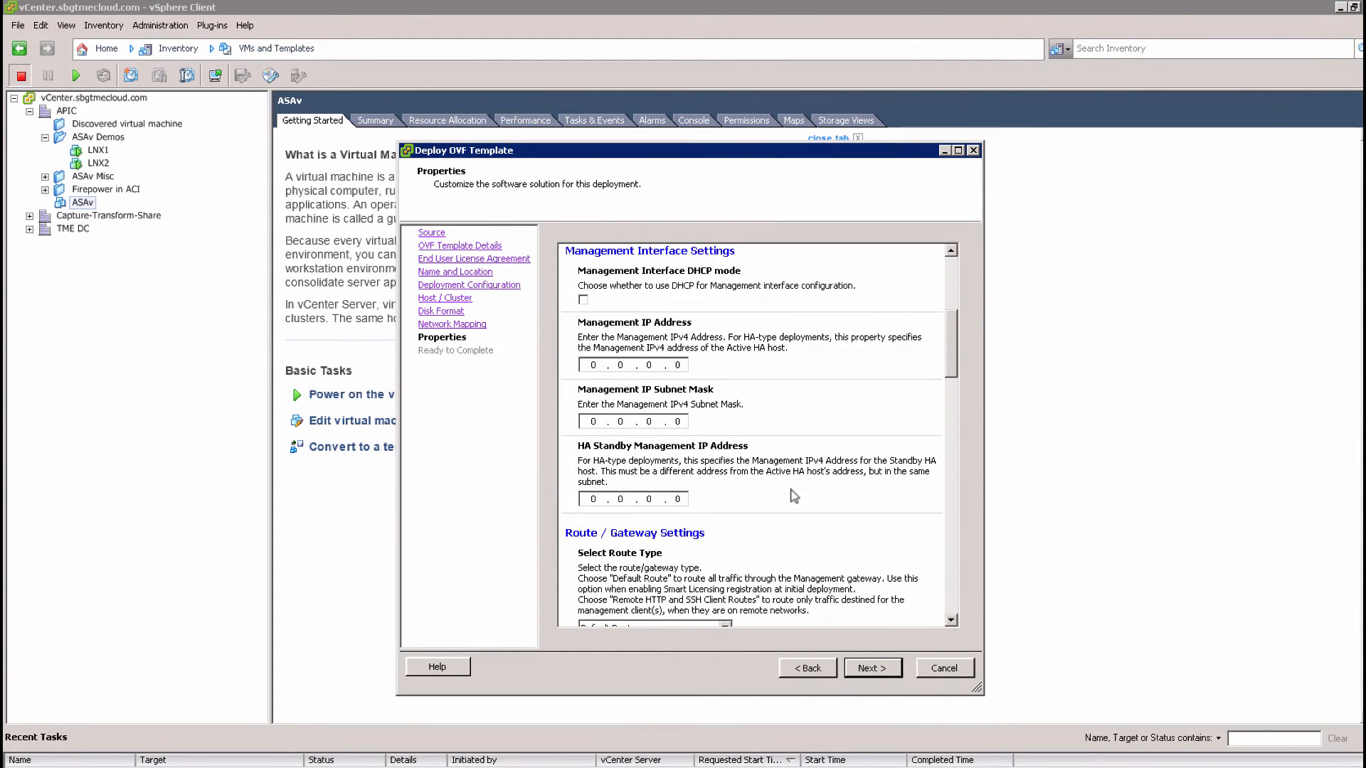
Set the management IP to 10.0.0.33 with a 255.255.255 subnet mask
click(594, 365)
text(.0.33)
key(Tab)
text(255.255.25)
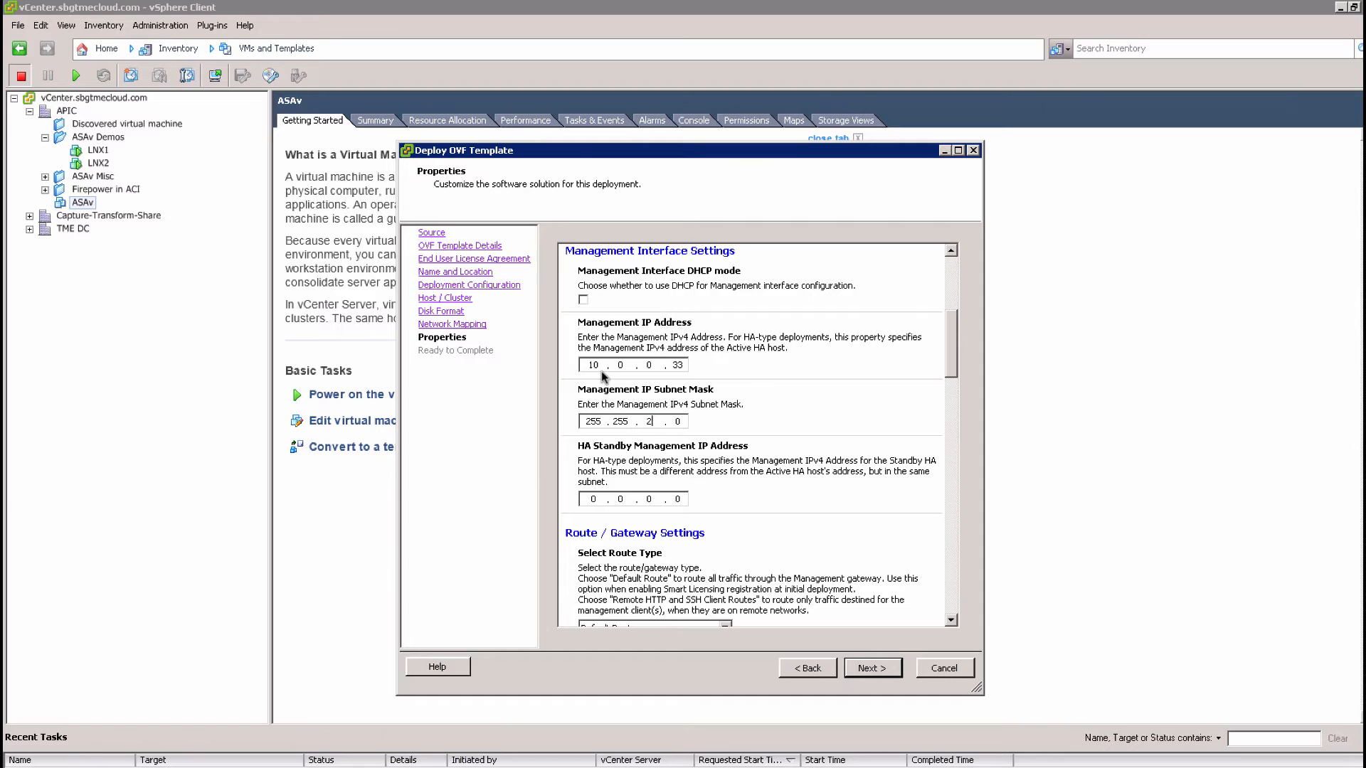
text(5)
scroll(607, 391, down, 1)
scroll(607, 396, down, 1)
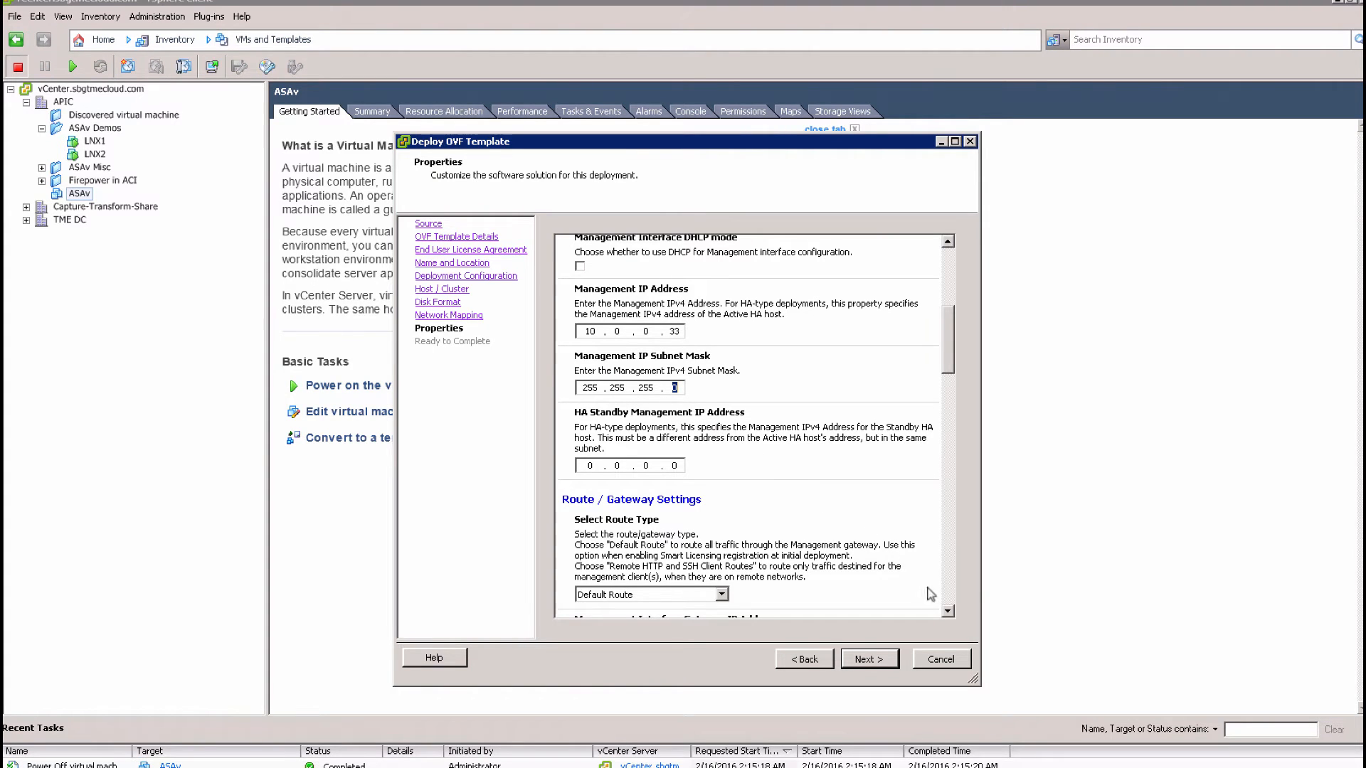
click(948, 611)
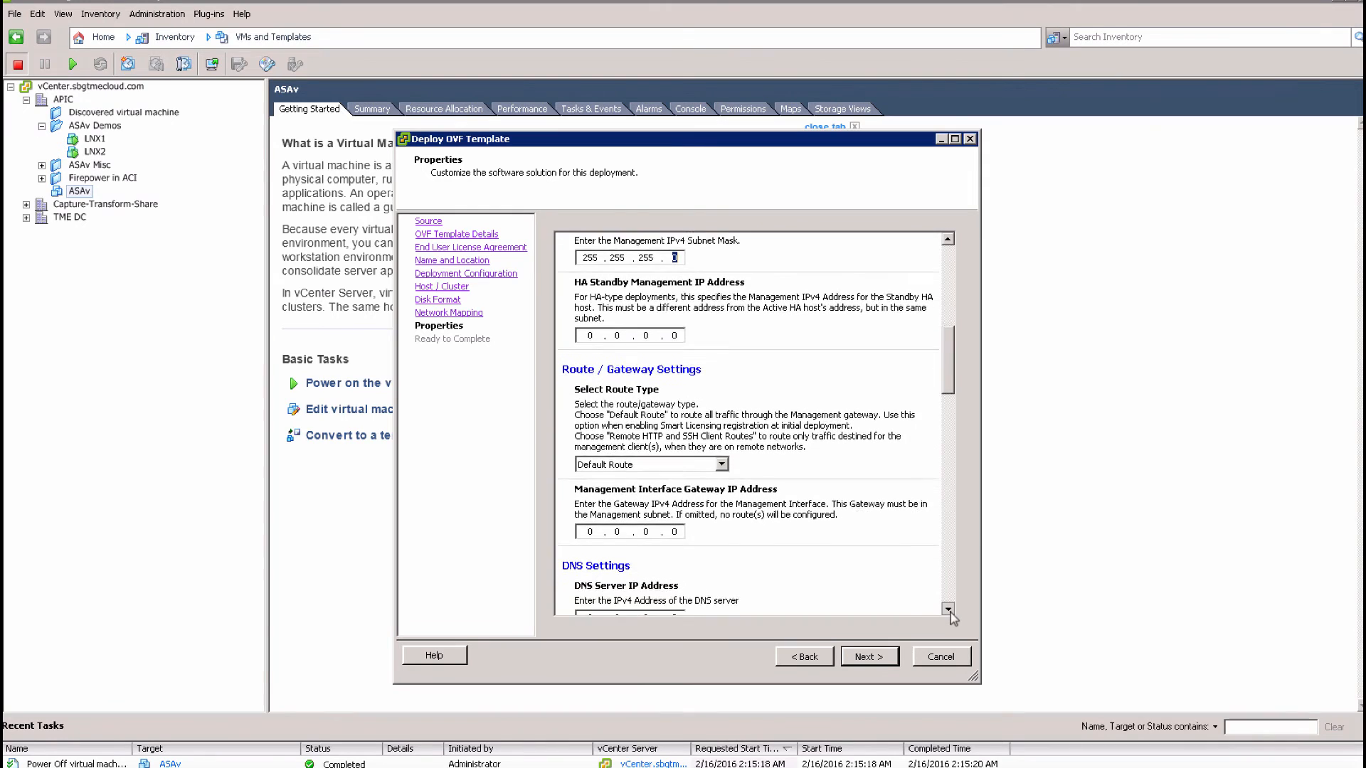
Set the management gateway and DNS server to 10.0.0.1
click(590, 480)
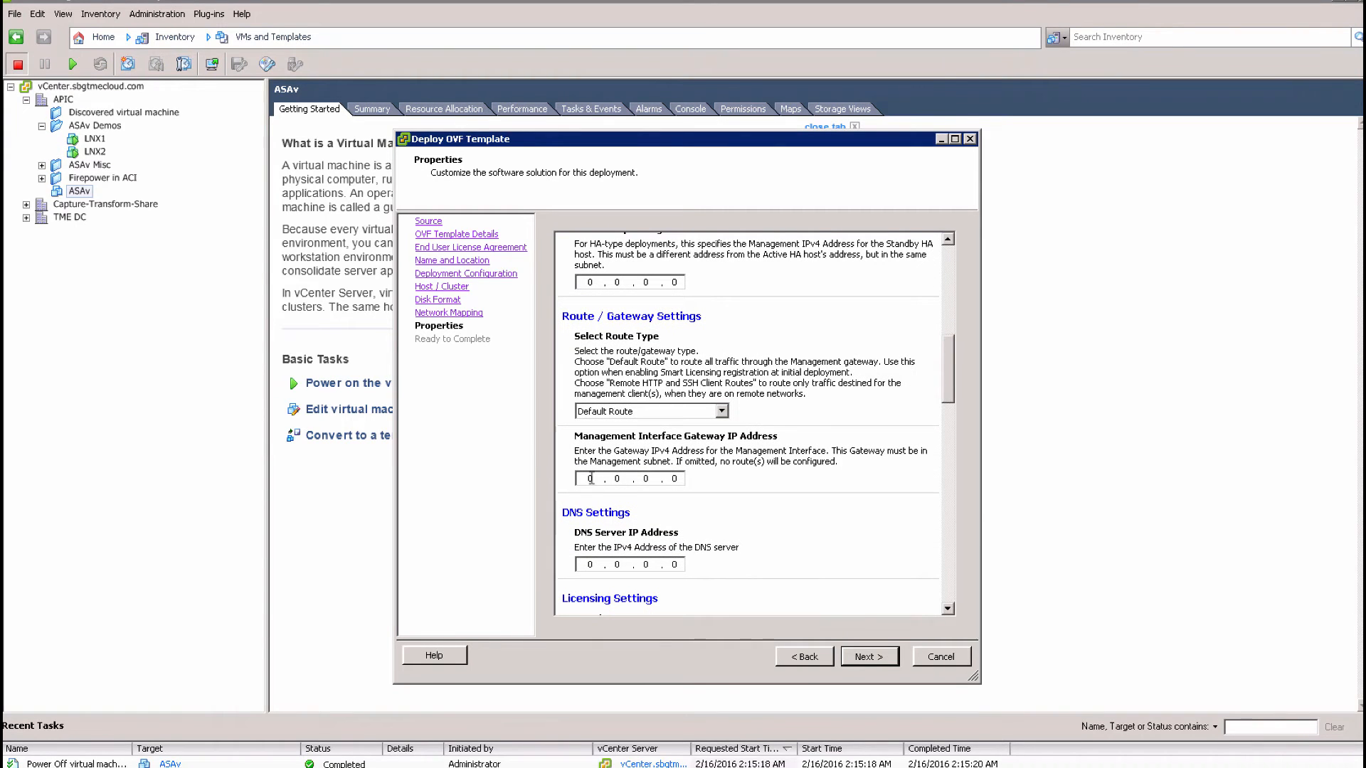
text(1)
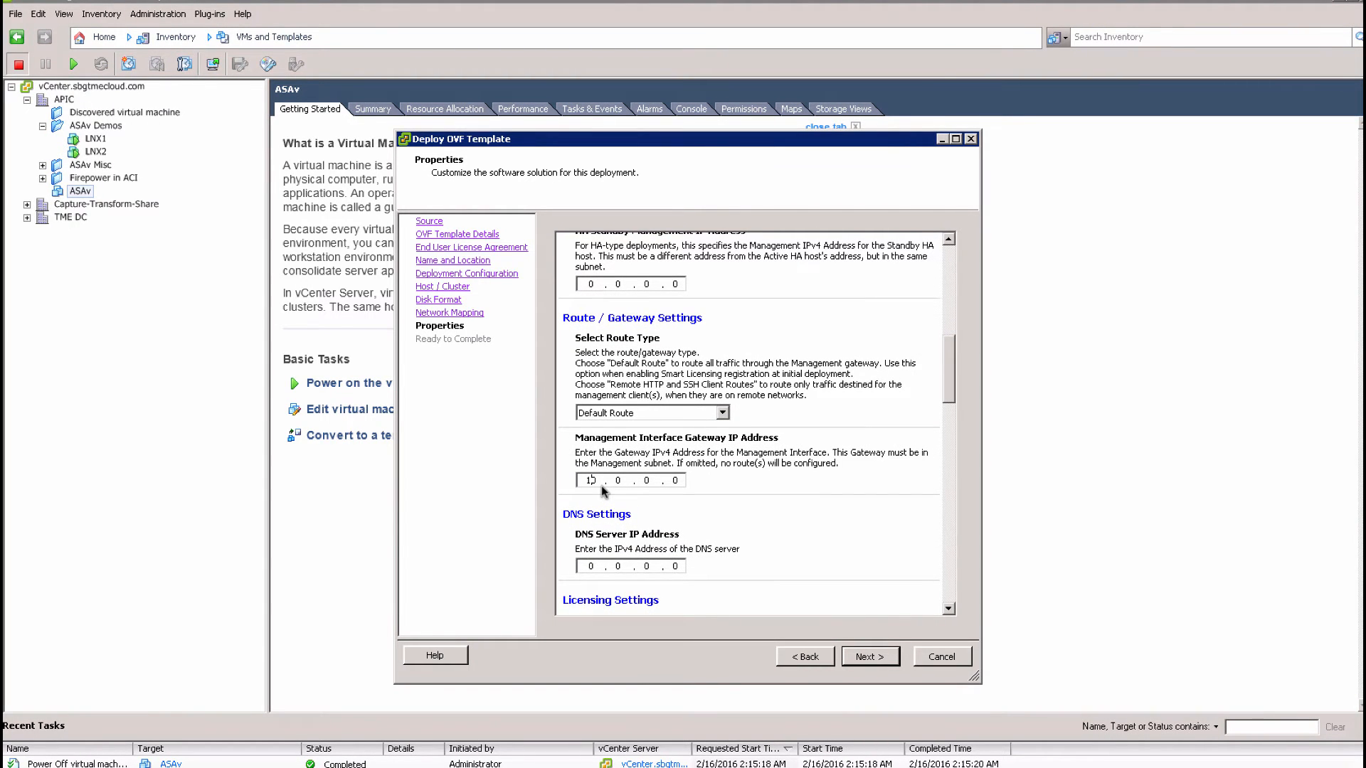
key(period)
key(period)
click(593, 580)
key(period)
key(period)
text(1)
click(949, 610)
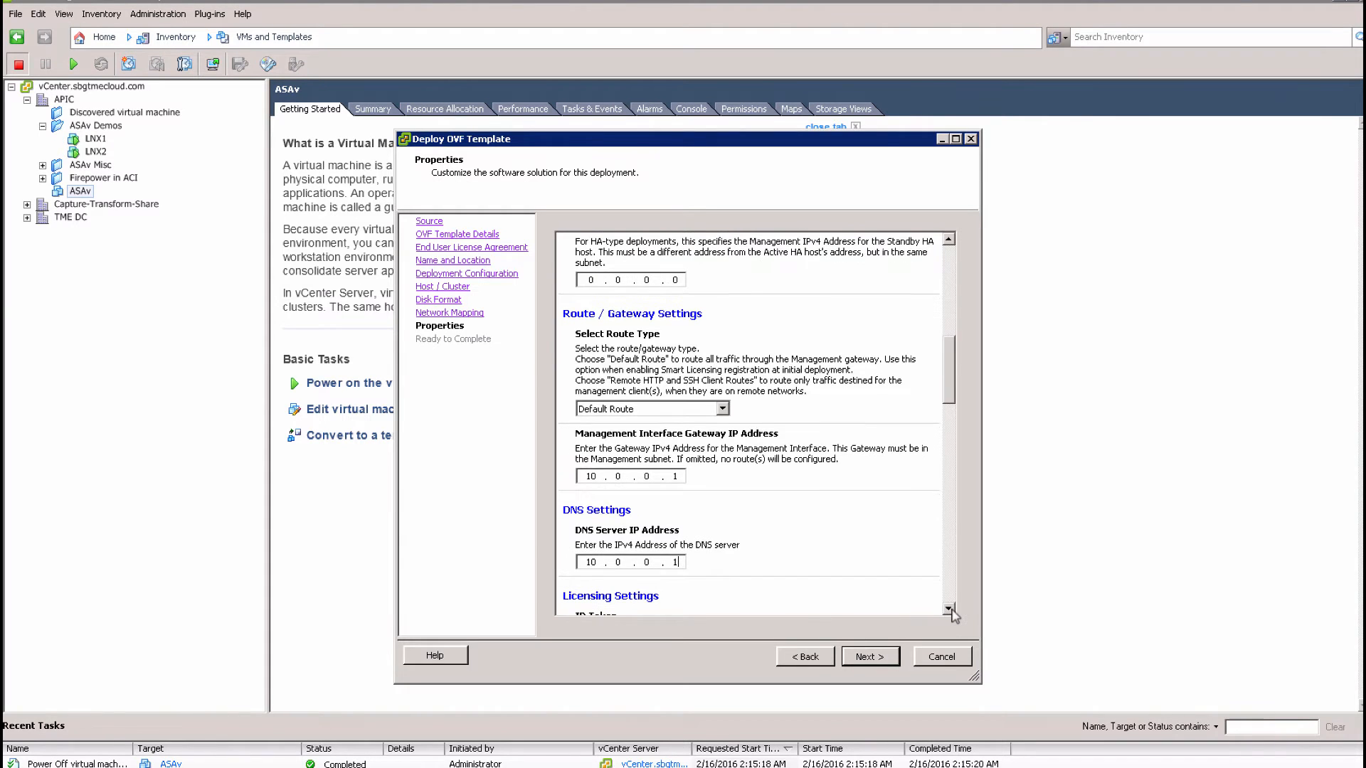
scroll(949, 610, down, 5)
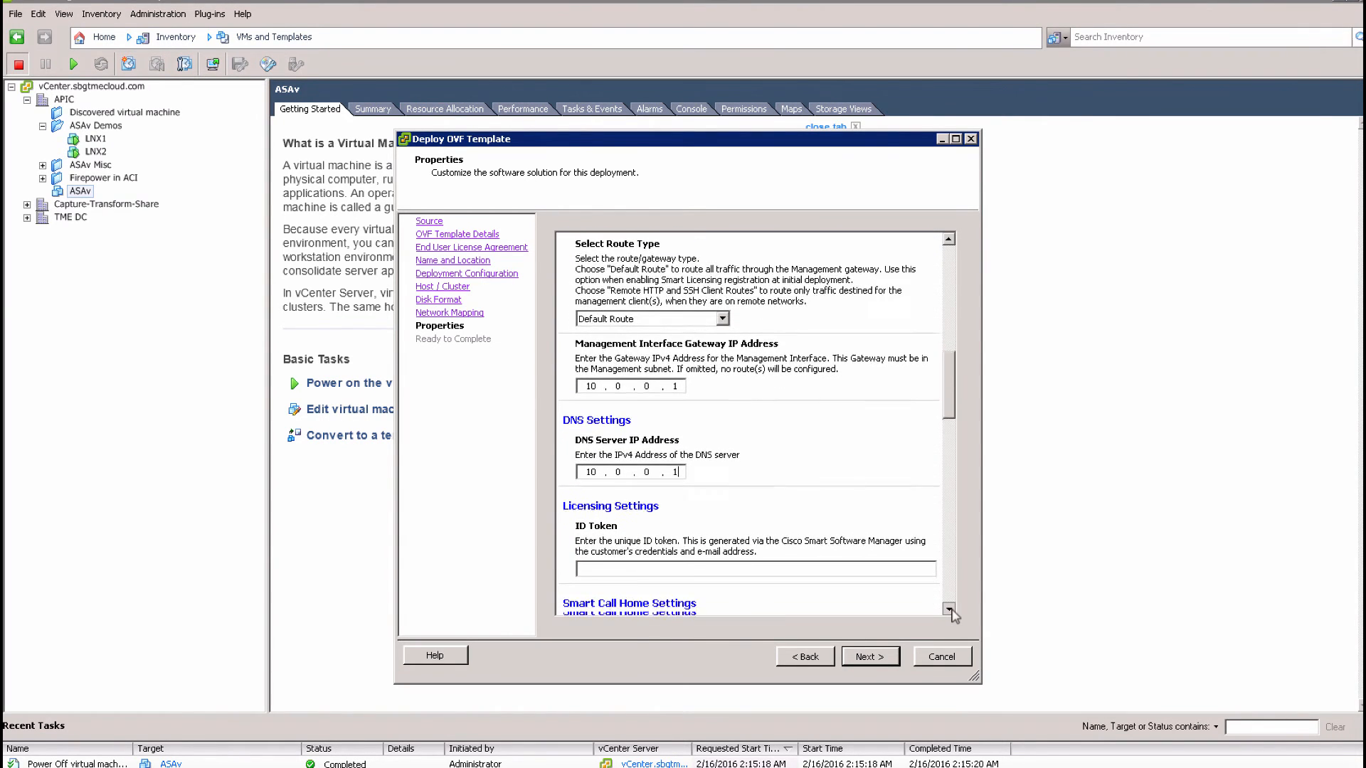
scroll(949, 610, down, 4)
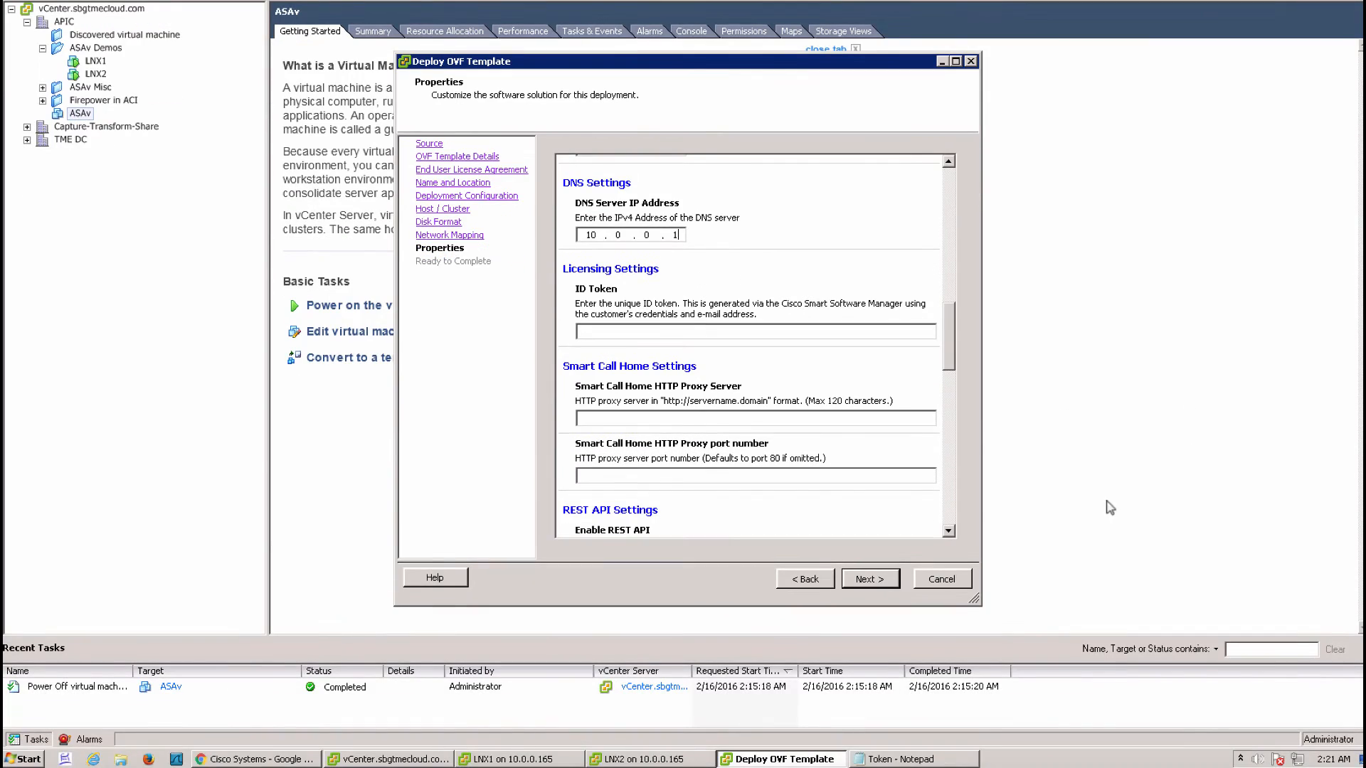
Copy the licence ID token from the Token notes and paste it into ID Token
click(909, 759)
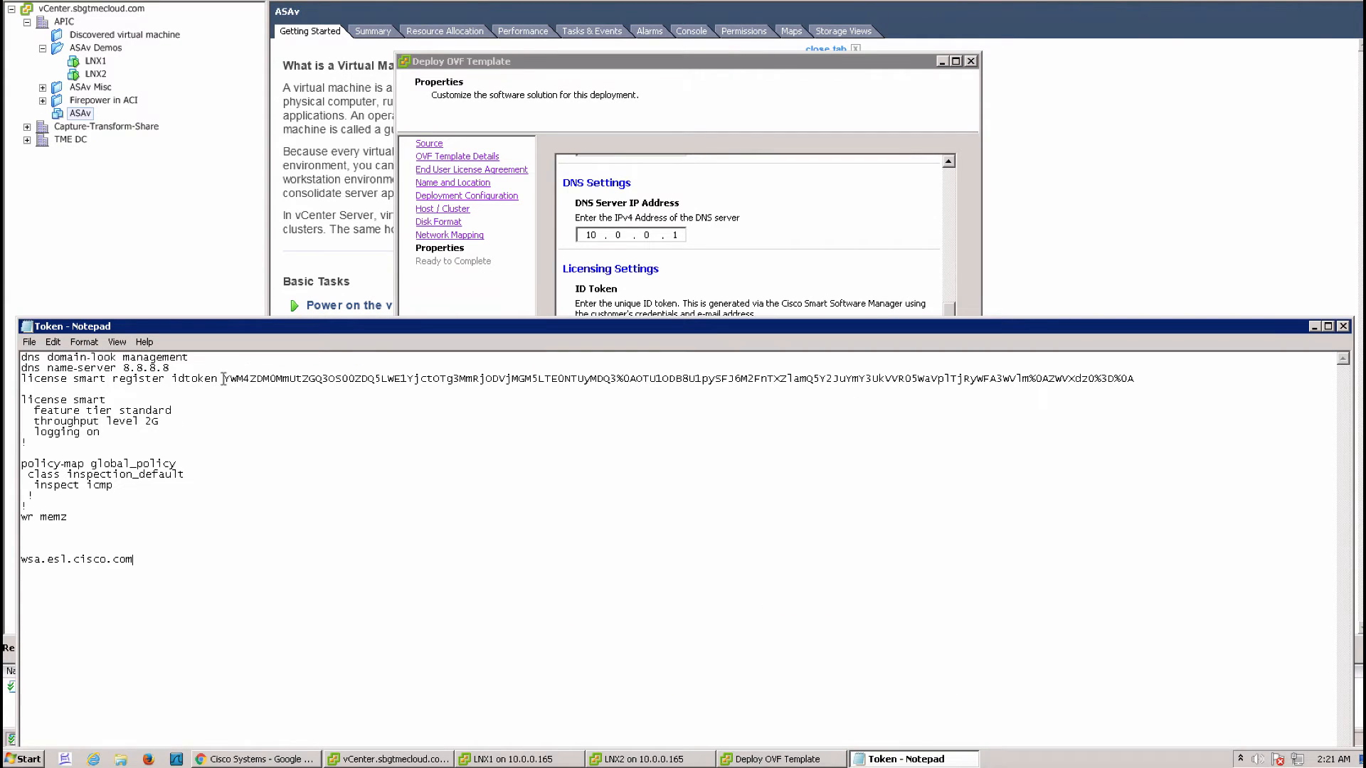
drag(224, 379, 1136, 379)
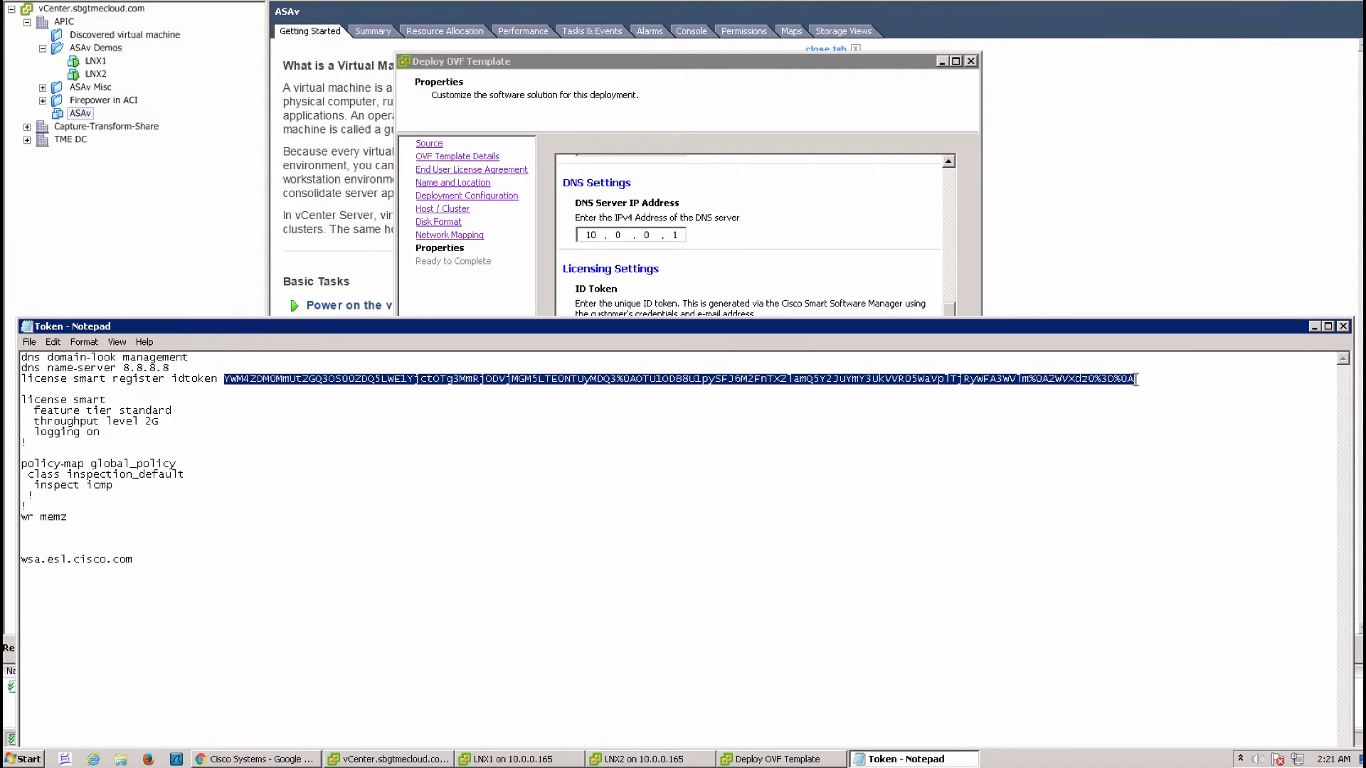
click(754, 274)
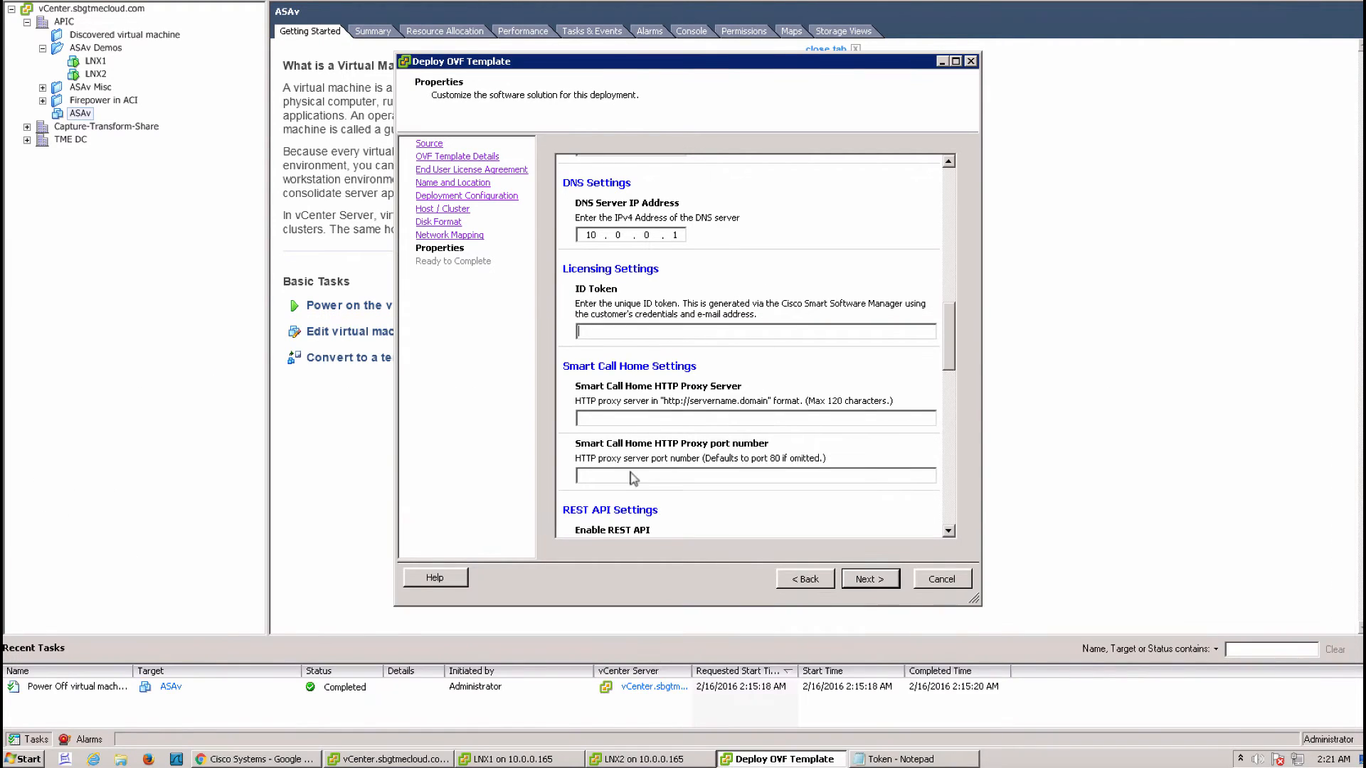
text(v)
key(alt)
key(ctrl+v)
text(wsa.esl.cisco.com)
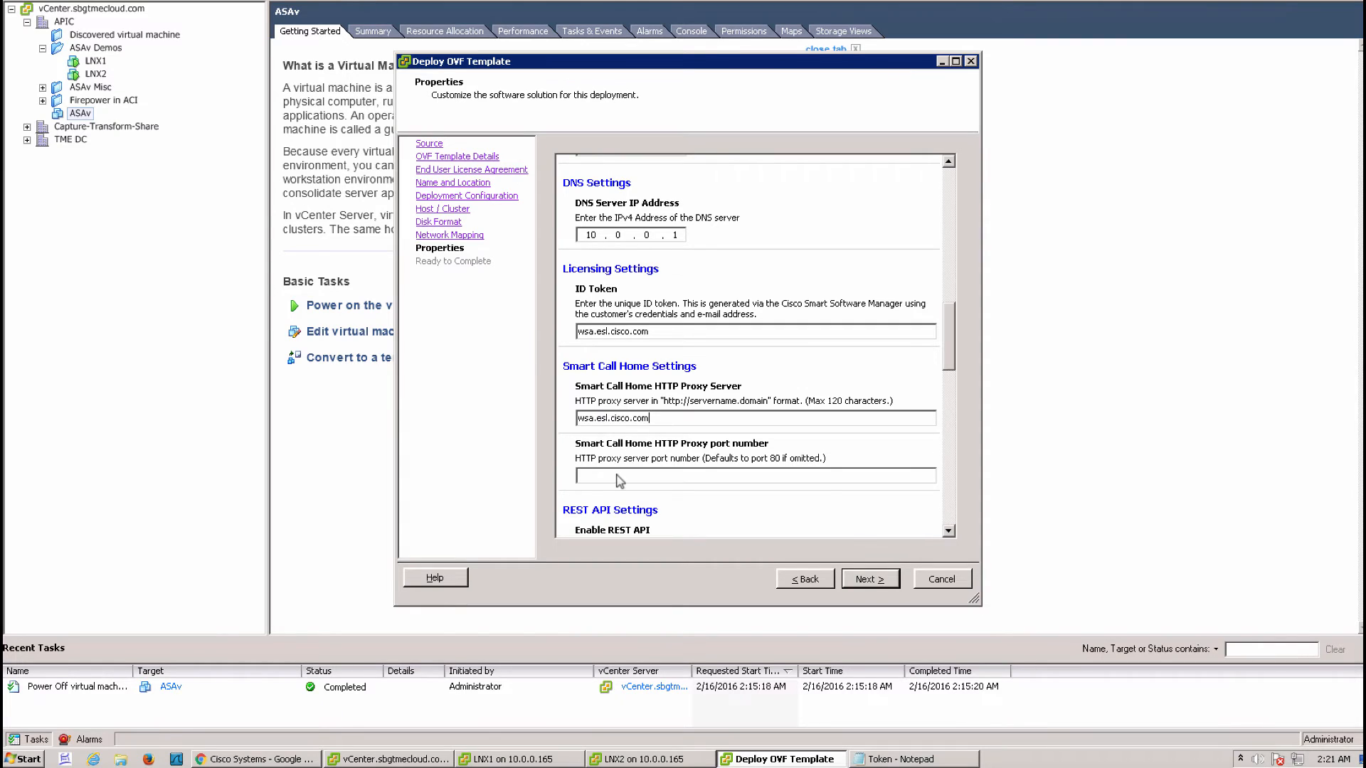
Set the Smart Call Home proxy port to 80 and the DNS server to 8.8.8.8
click(617, 476)
text(80)
drag(592, 235, 587, 235)
text(8.8.8)
Restore the full token in the notes and delete wsa.esl.cisco.com from ID Token
click(882, 758)
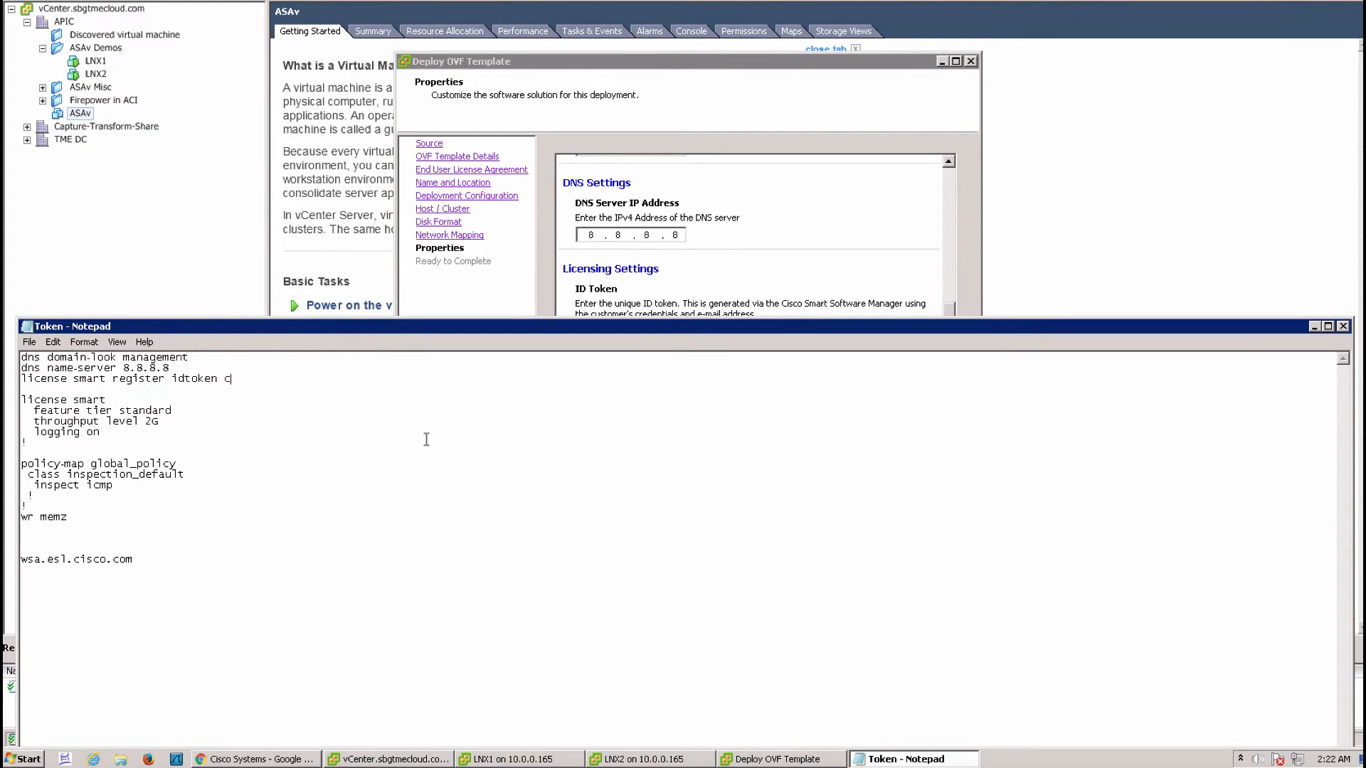
key(ctrl+z)
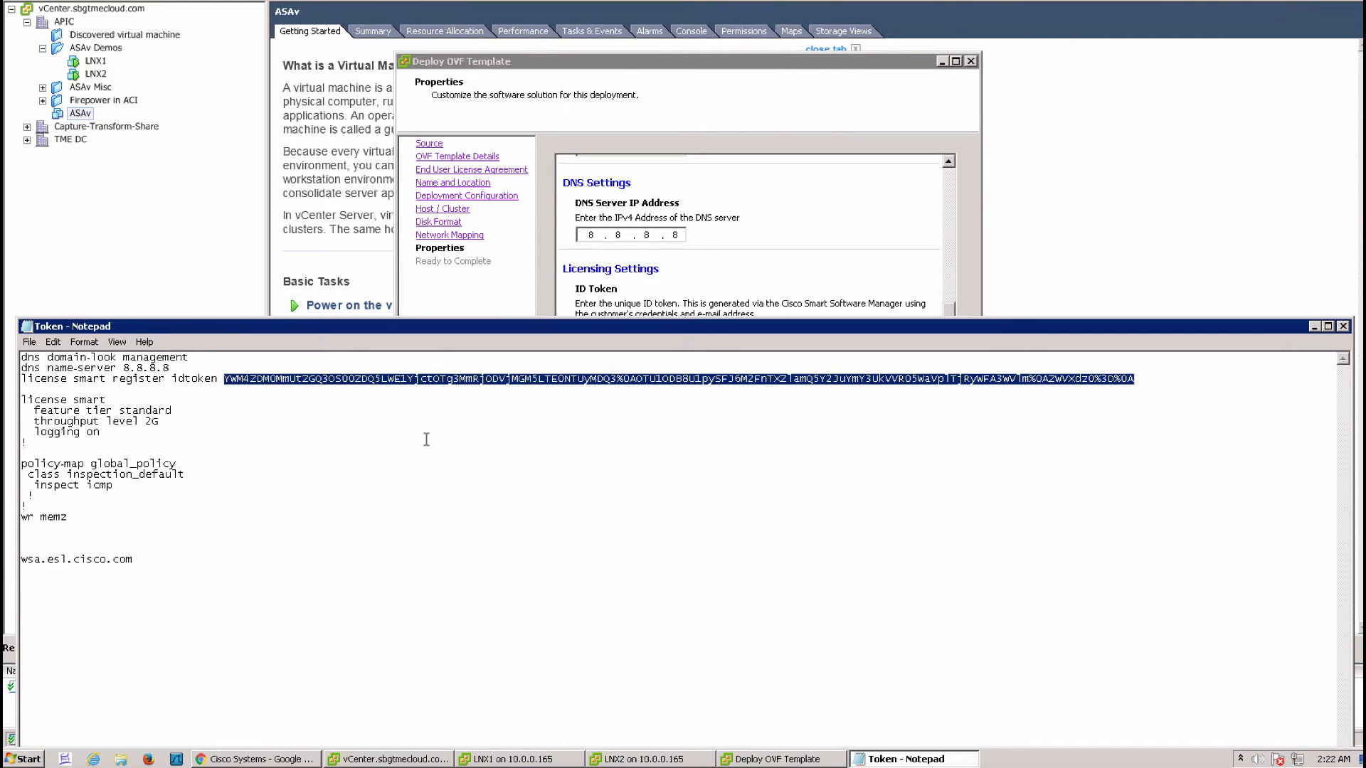
click(683, 288)
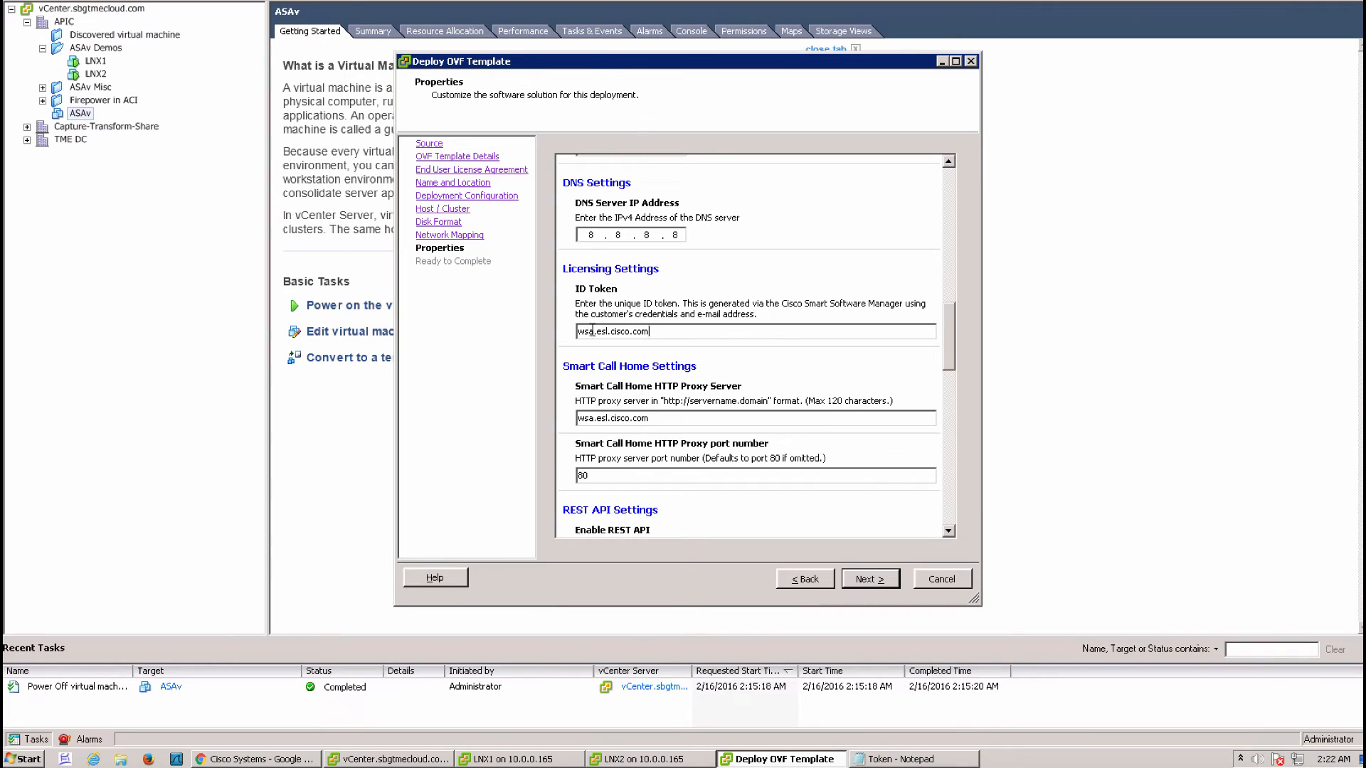
drag(650, 331, 575, 331)
click(657, 331)
drag(657, 331, 559, 338)
key(BackSpace)
click(891, 759)
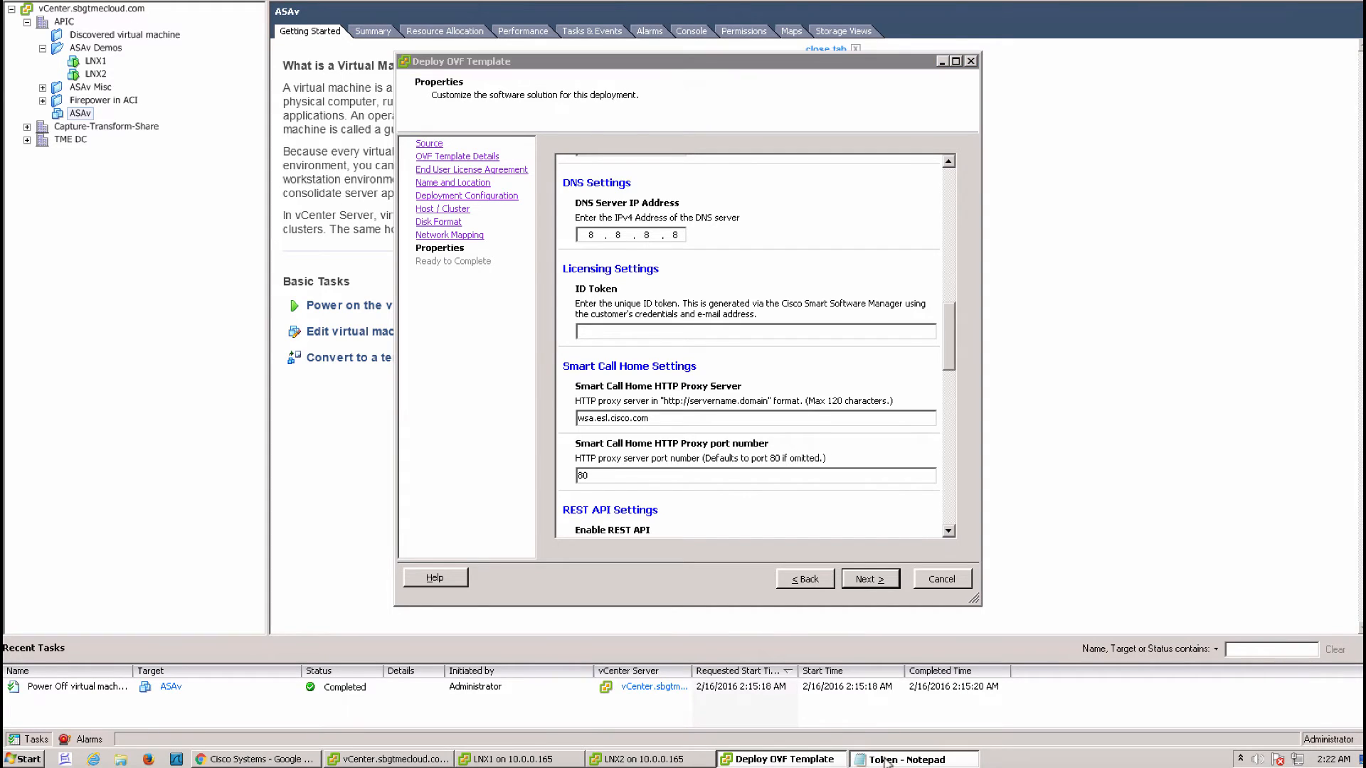
Paste the smart-licensing token copied from the Token notes into the wizard's ID Token field
right_click(547, 382)
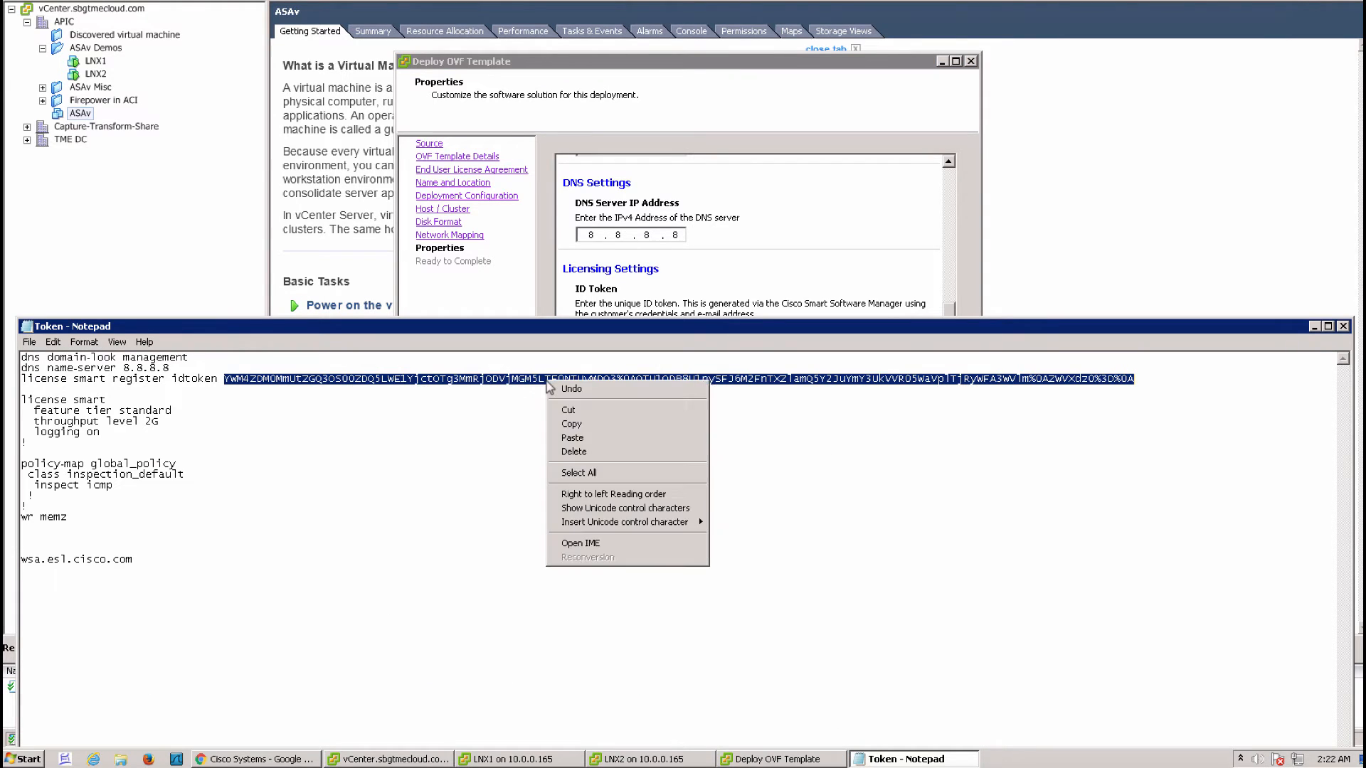
click(581, 424)
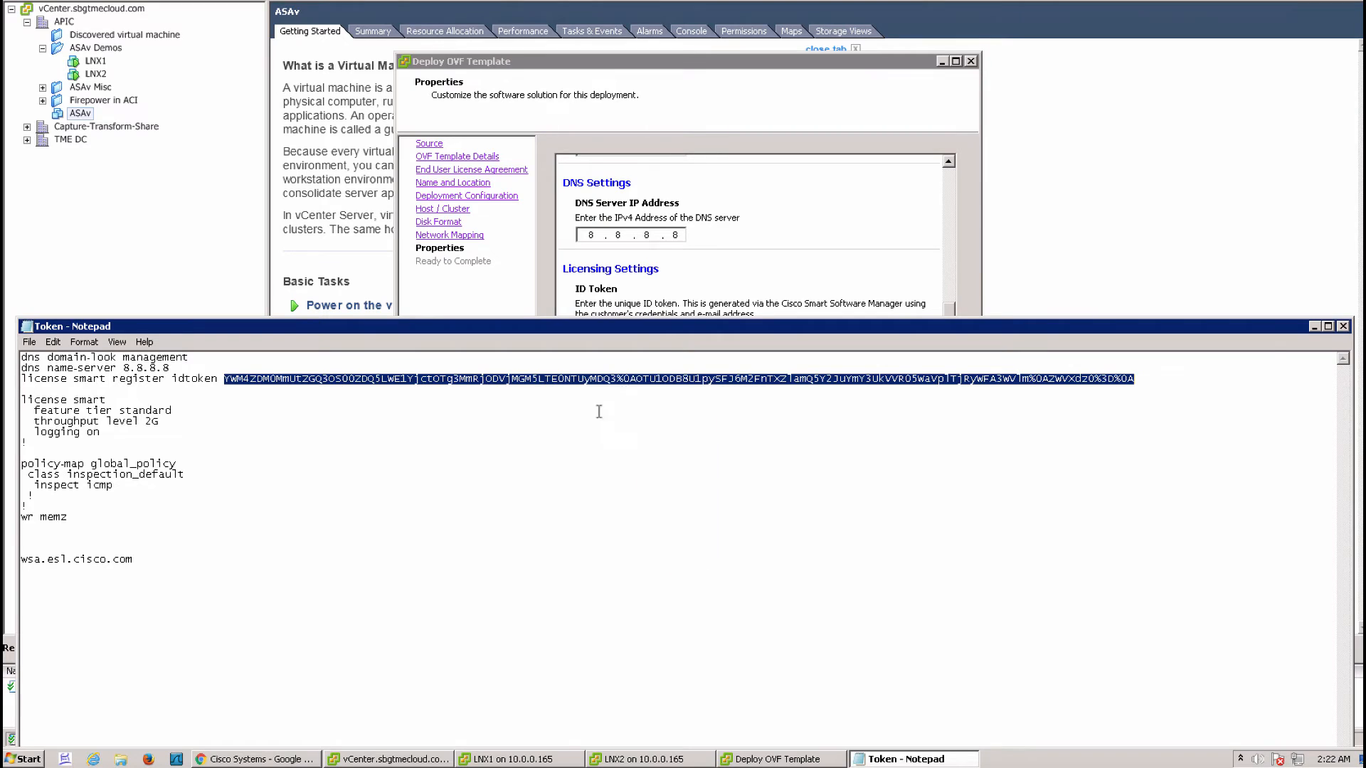
click(687, 303)
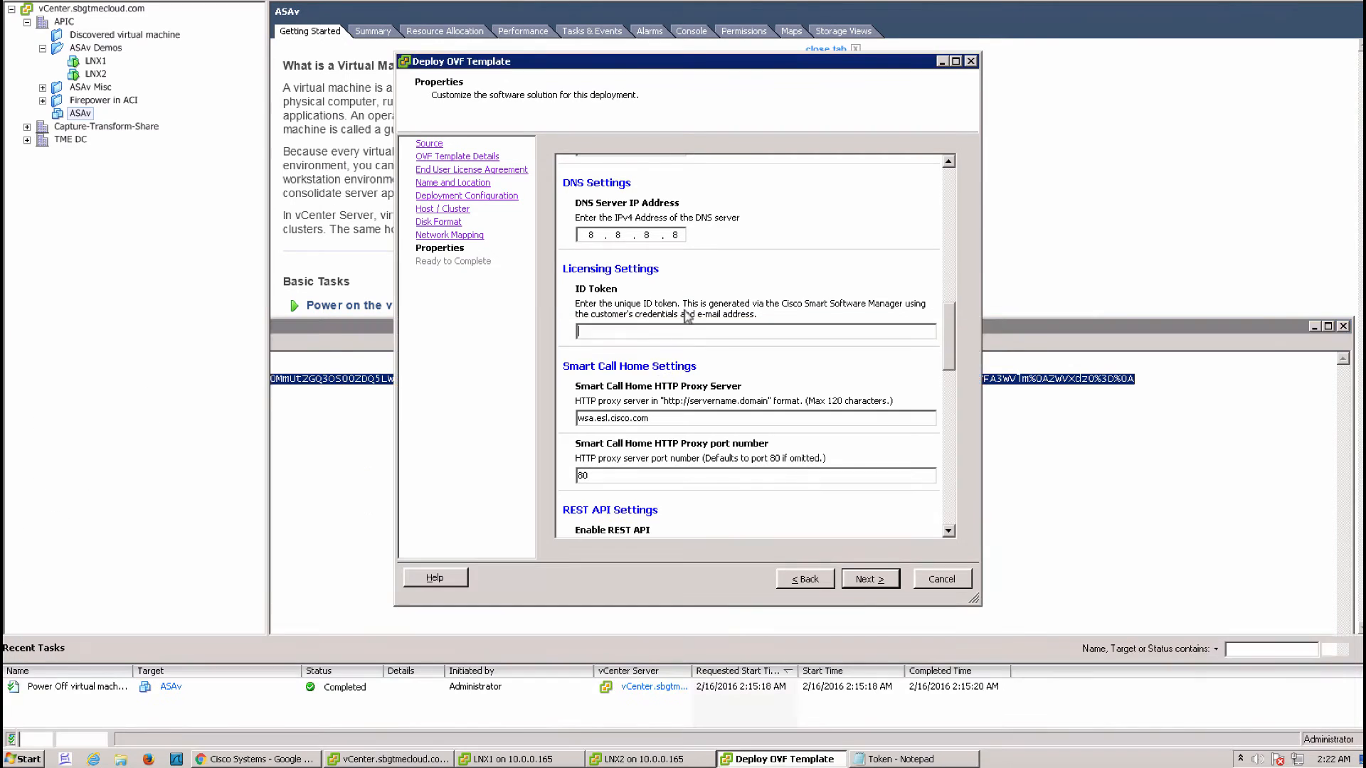
right_click(631, 331)
click(655, 389)
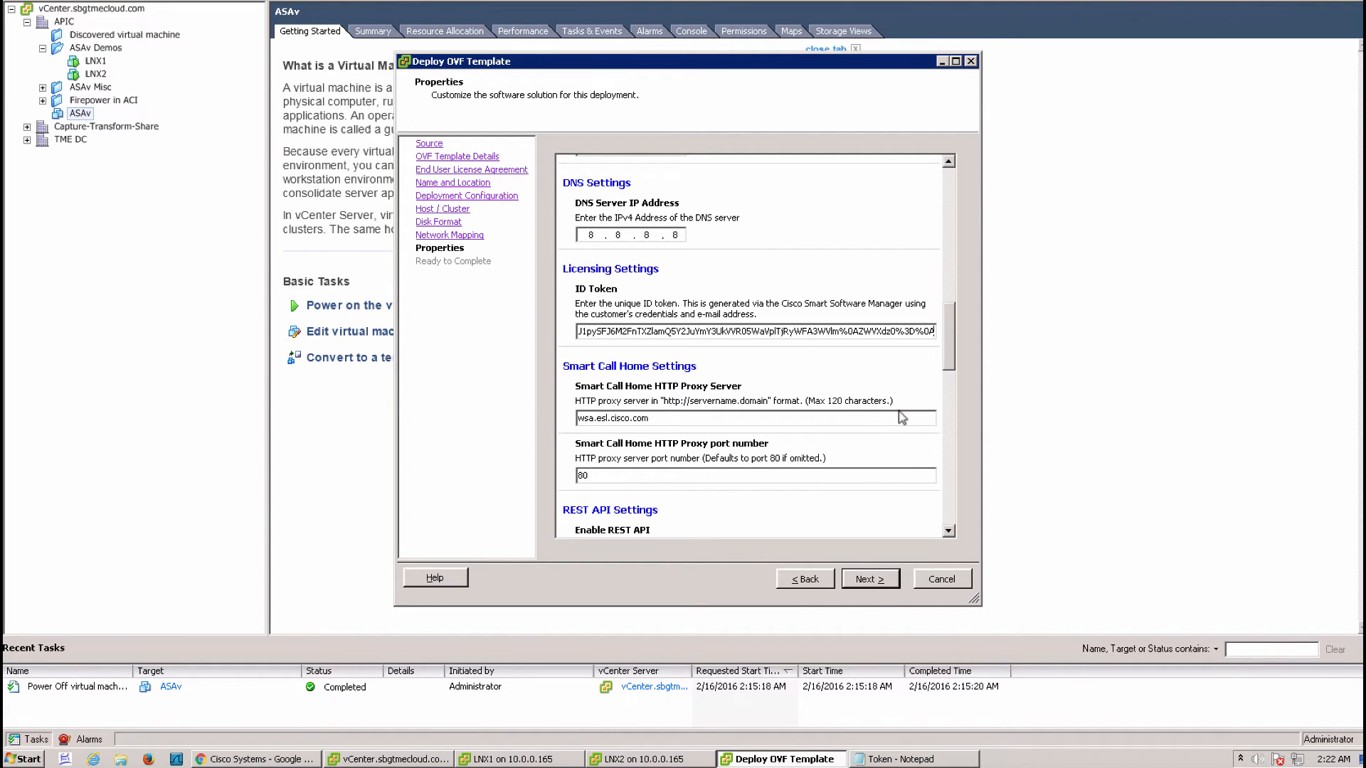
scroll(901, 418, down, 3)
scroll(902, 418, down, 3)
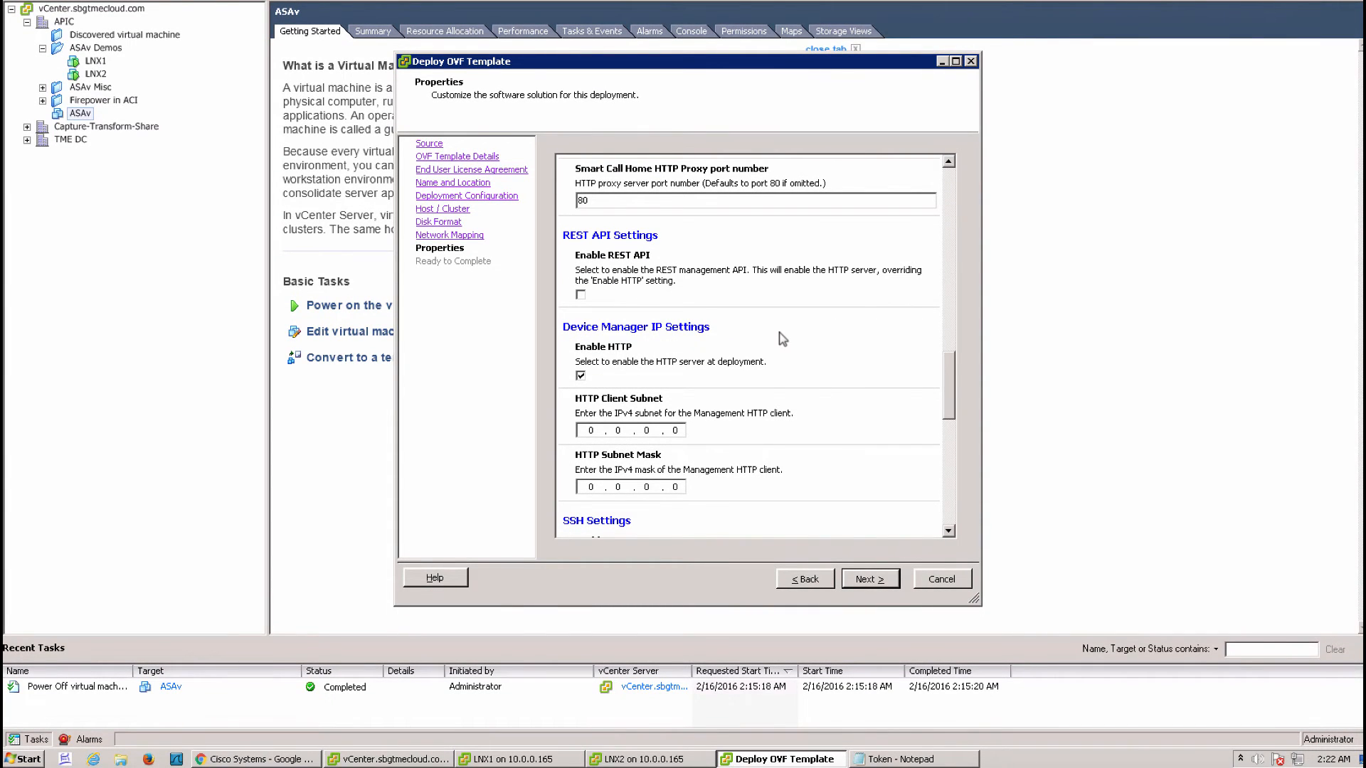
Tick Enable SSH and enter the admin username, password and matching confirmation
scroll(780, 338, down, 2)
scroll(780, 338, down, 1)
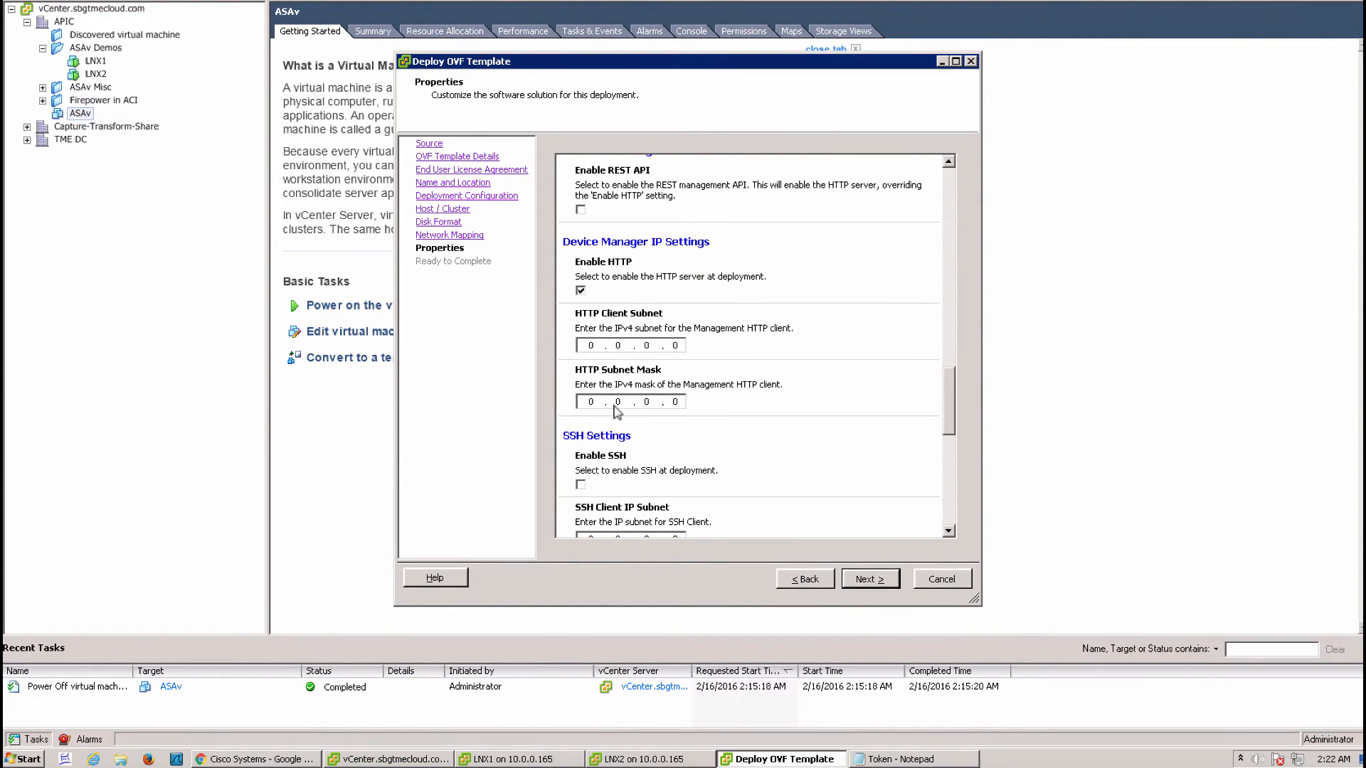
click(581, 485)
scroll(838, 429, down, 5)
scroll(838, 430, down, 2)
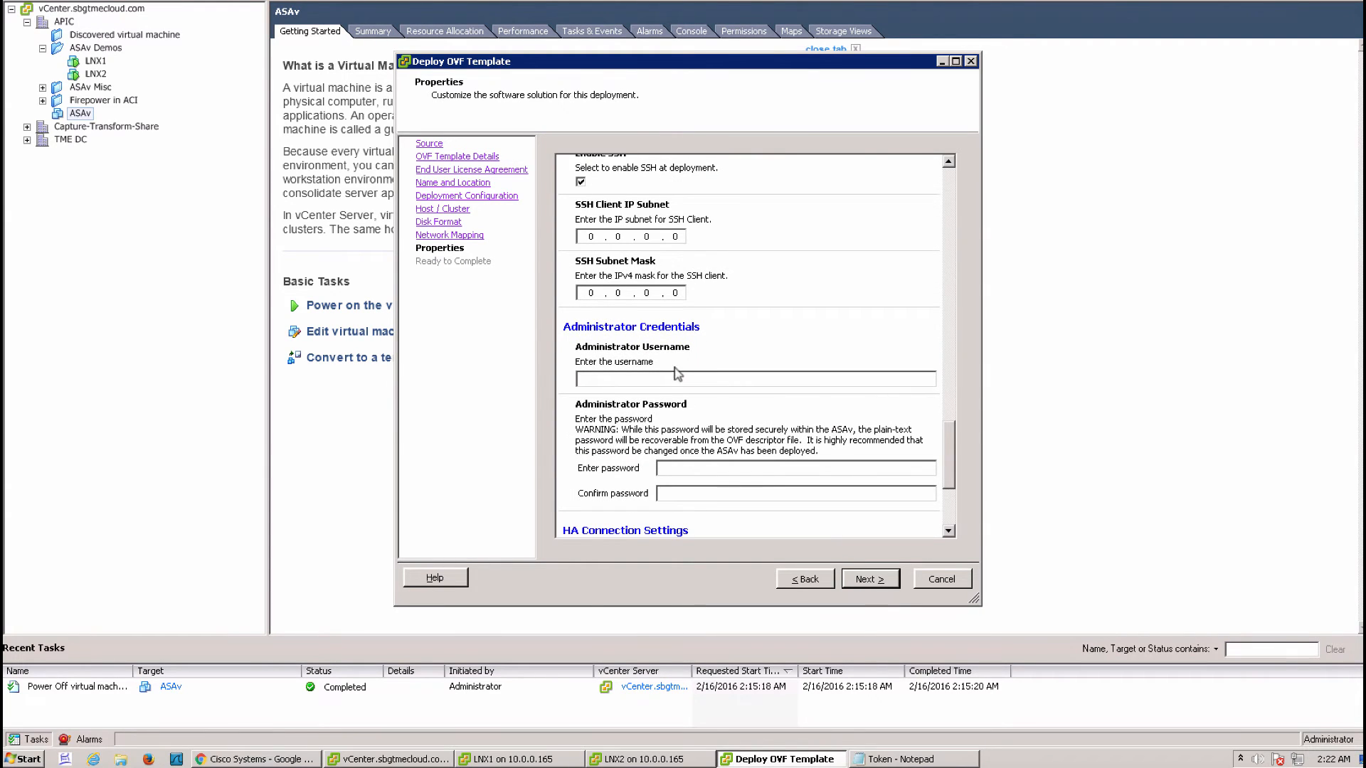
text(ciscocisco)
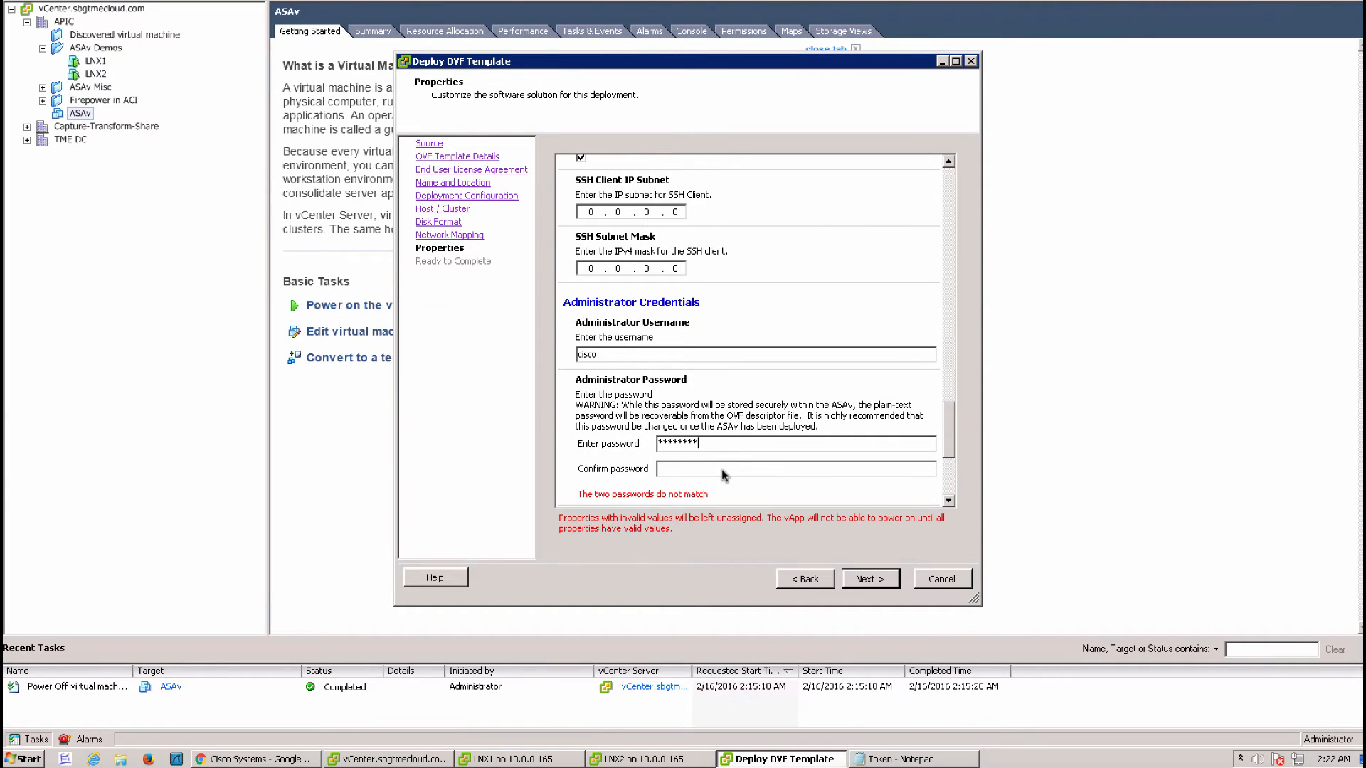
click(722, 468)
text(*********)
scroll(877, 502, down, 3)
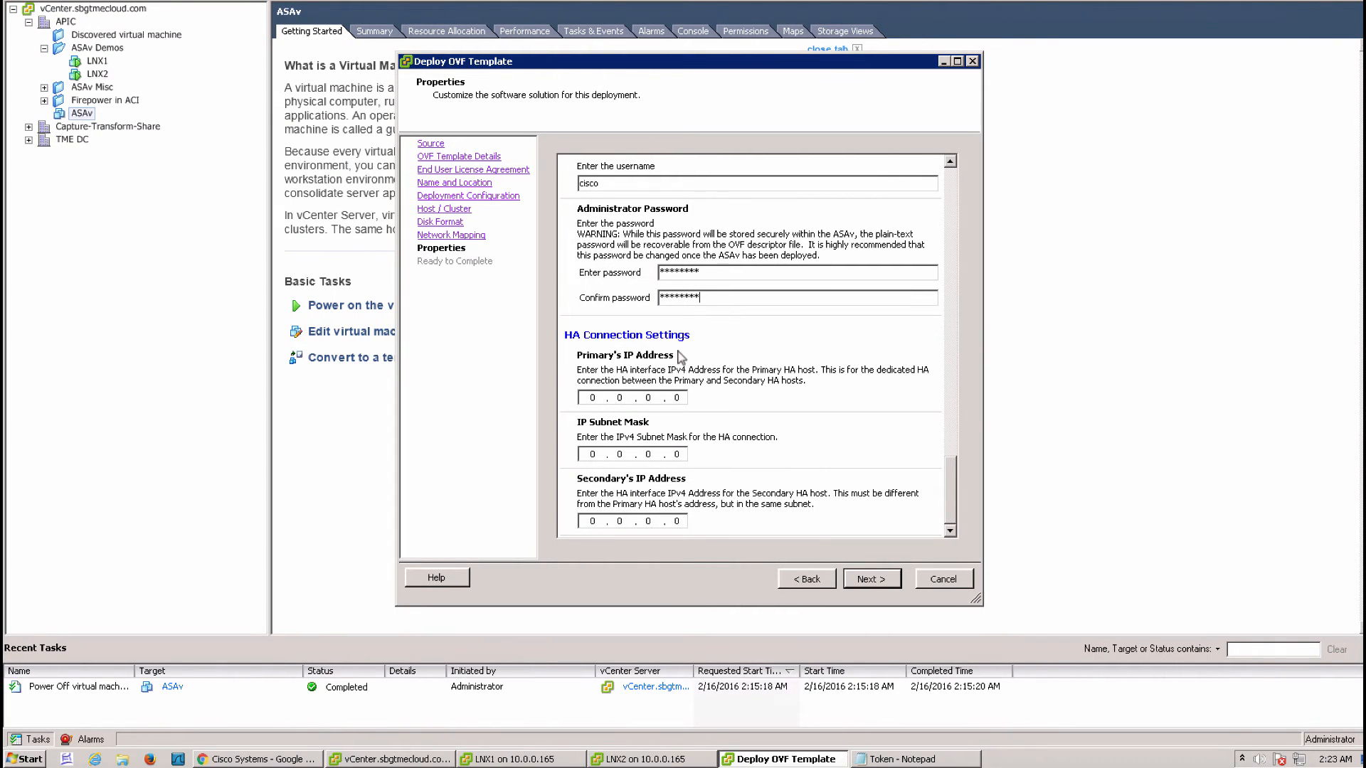
Review the Ready to Complete summary and finish deploying ASAv-Demo with power-on after deployment enabled
click(870, 579)
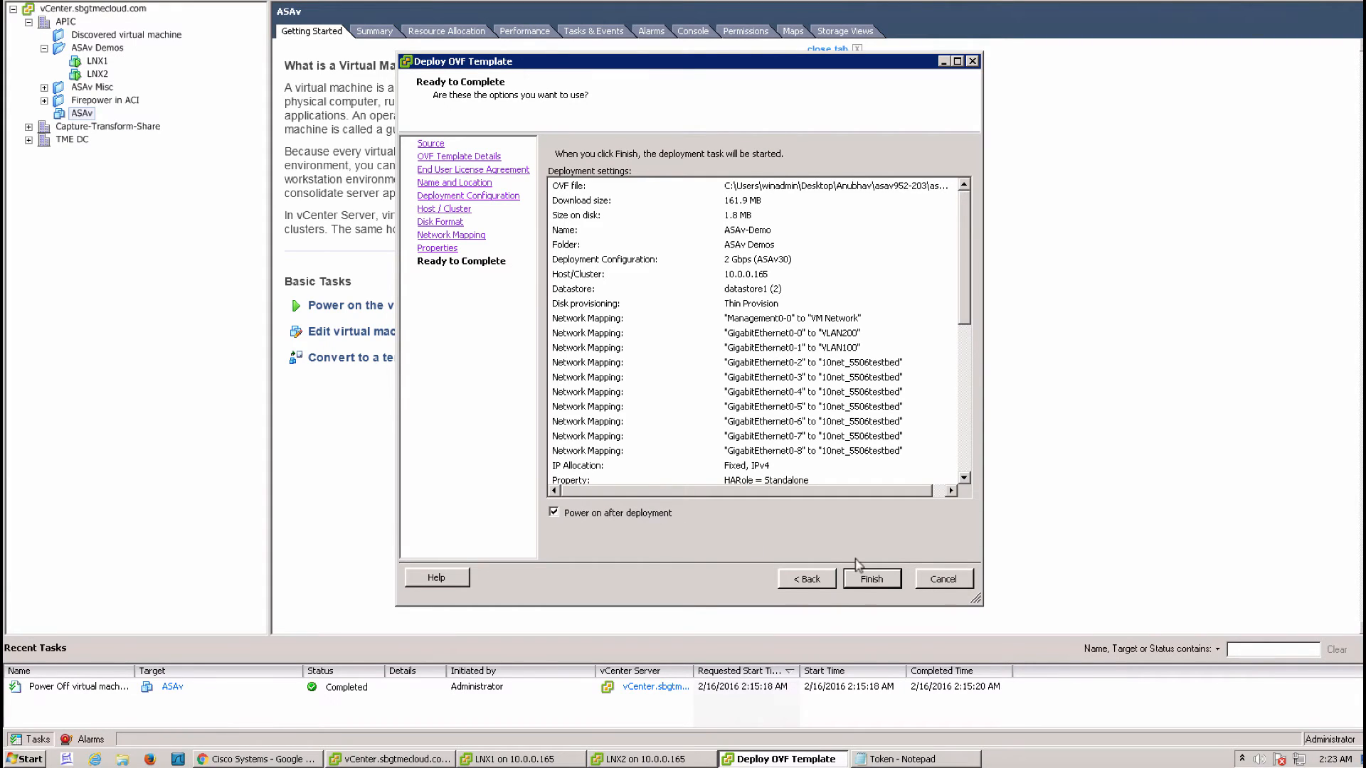
click(895, 580)
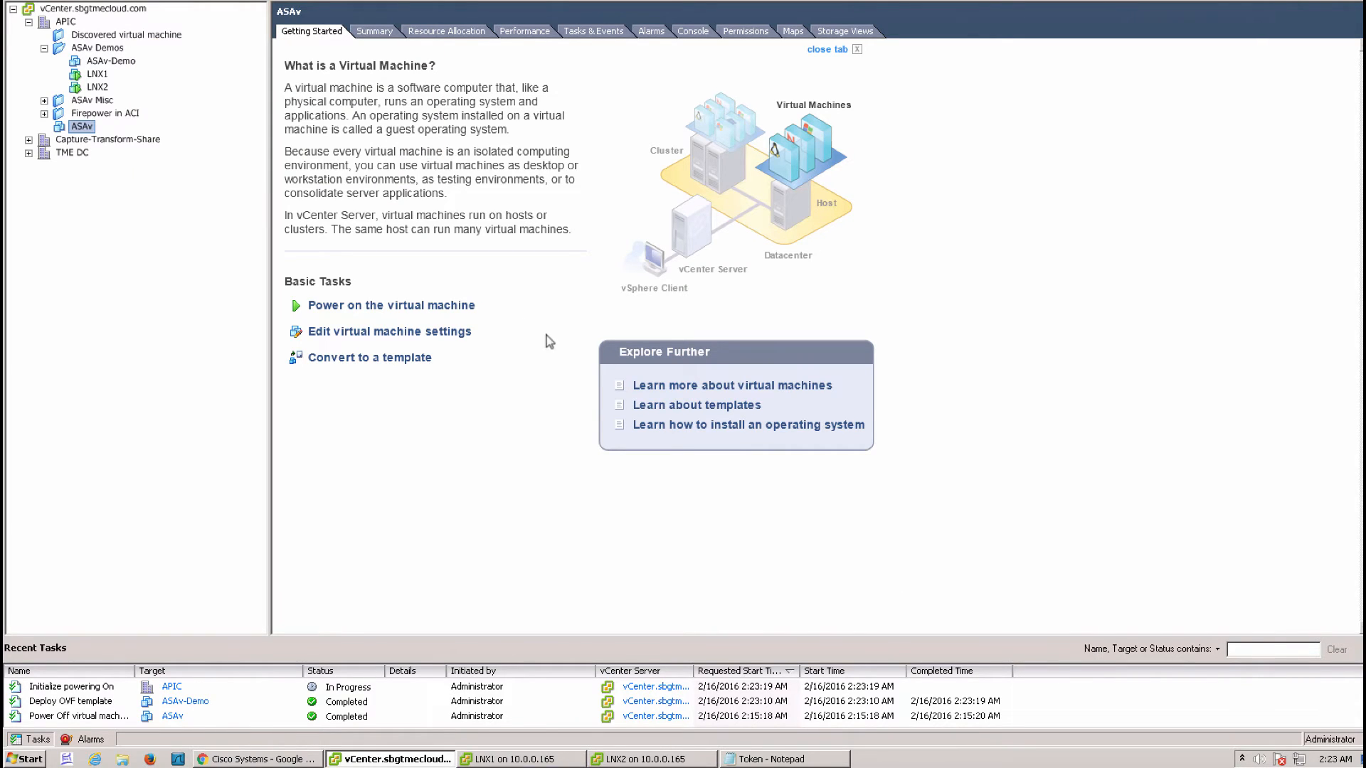
Open the ASAv-Demo console from its context menu and let it boot to the ASAv-Demo> prompt
right_click(107, 66)
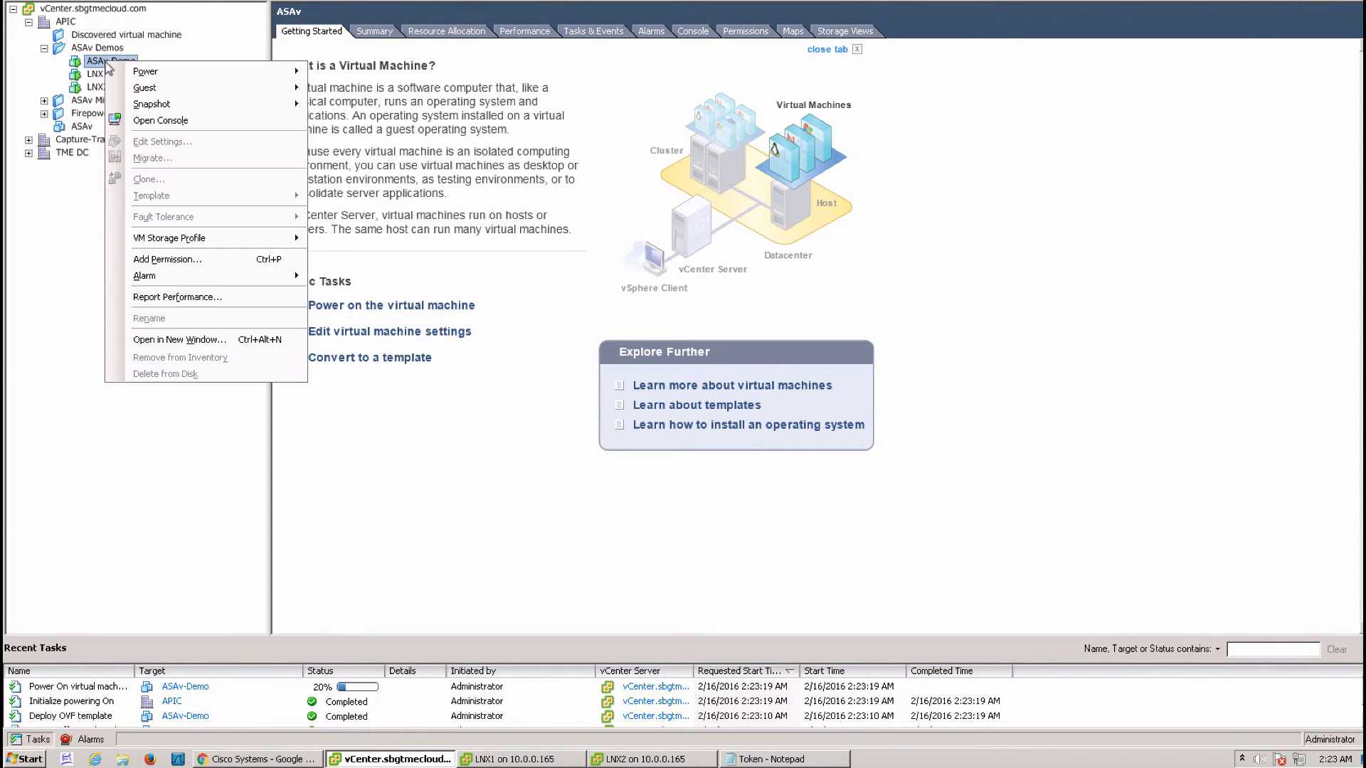
click(153, 122)
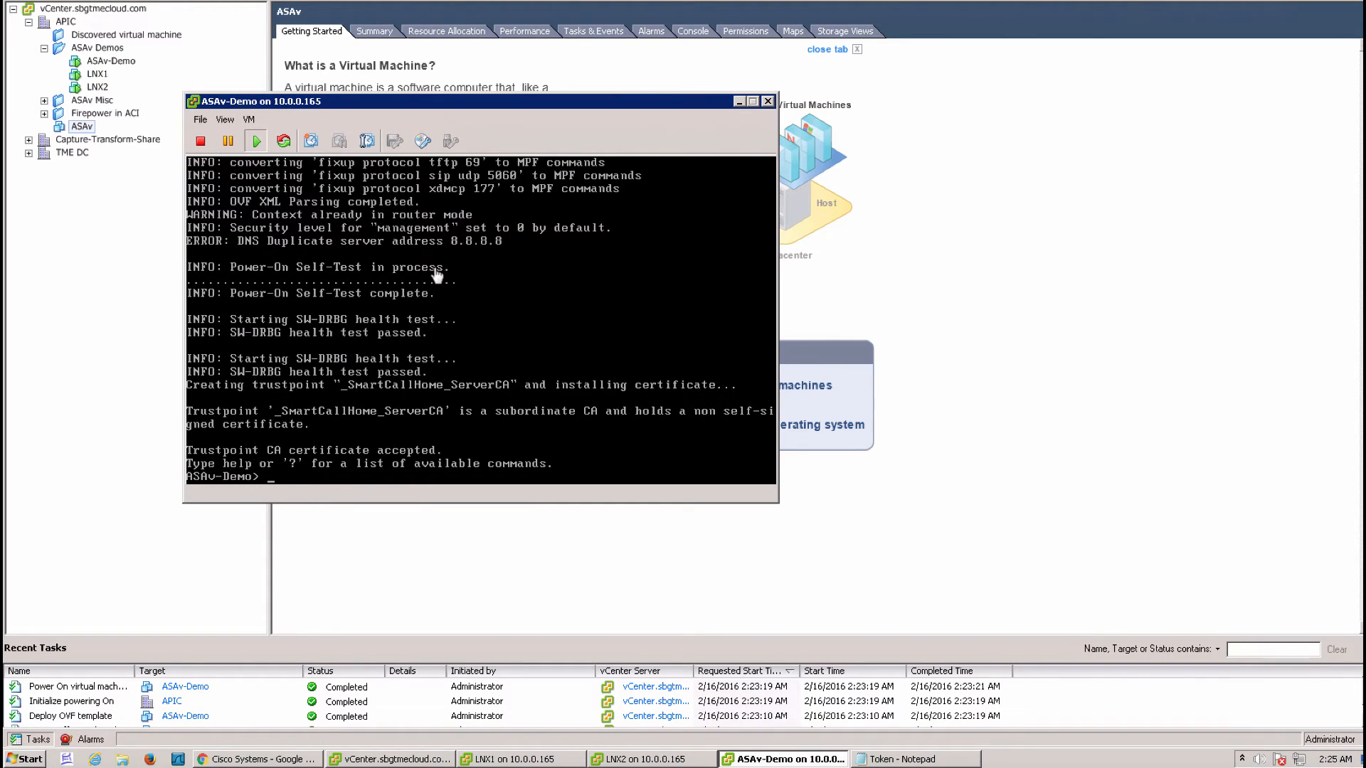
Enter privileged mode on ASAv-Demo and list interface addresses with sh ip, showing 10.0.0.33
click(436, 273)
text(en)
key(Return)
key(Return)
key(Return)
key(Return)
key(Return)
key(Return)
key(Return)
key(Return)
key(Return)
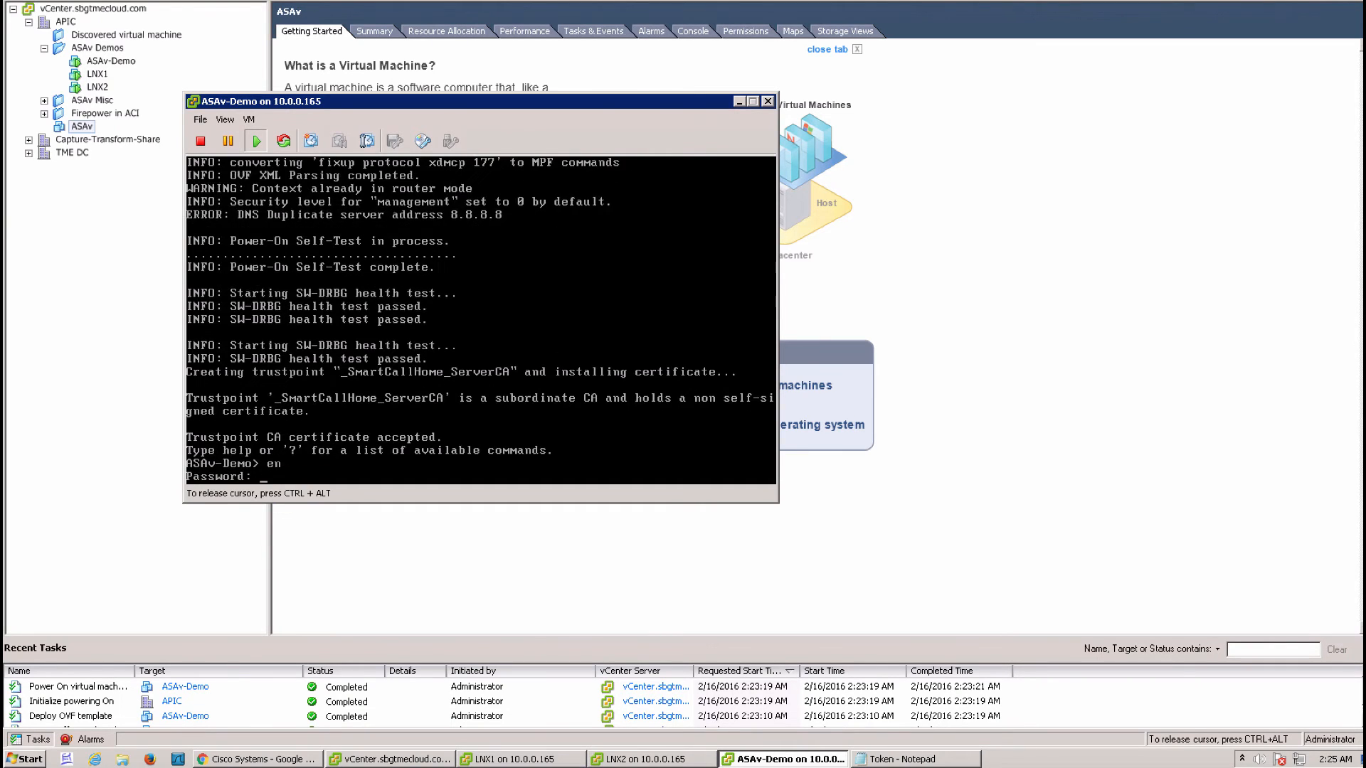
text(sh ip)
key(Return)
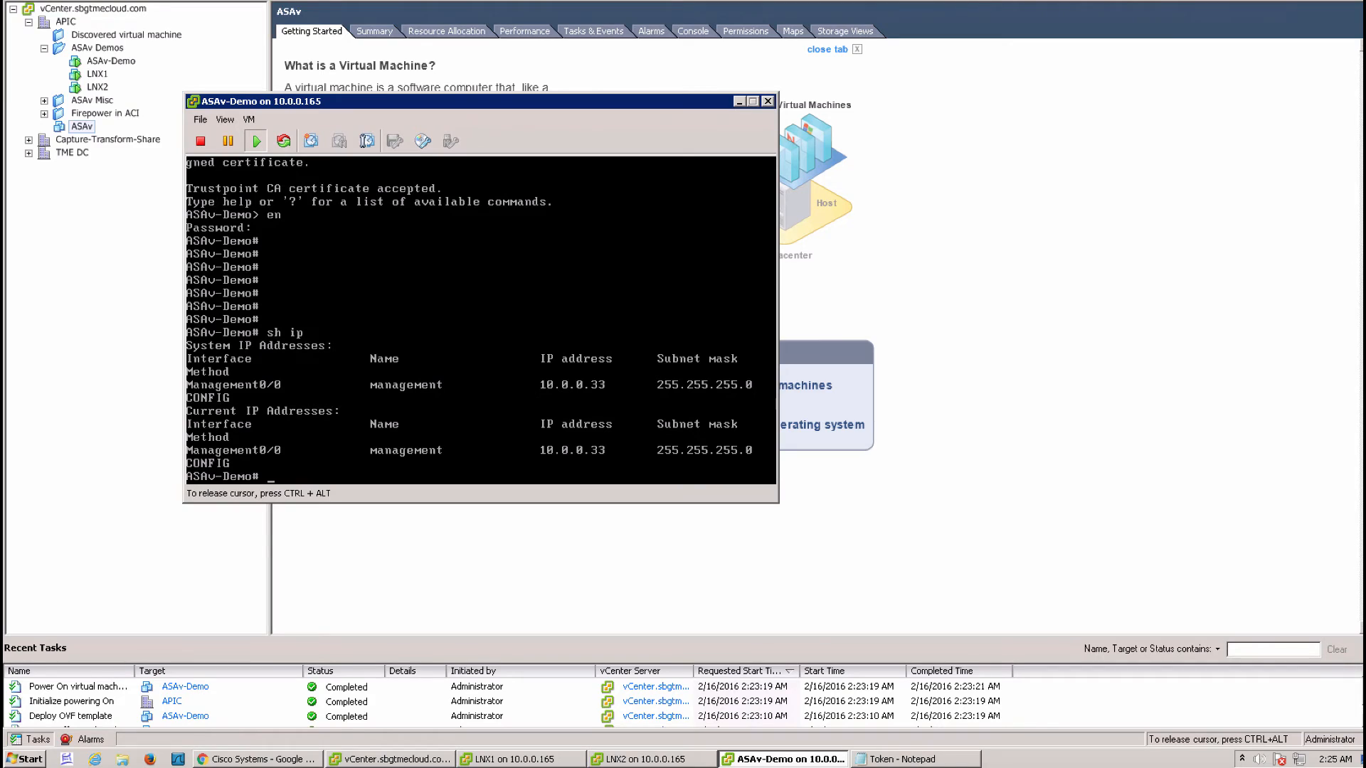
Ping gateway 10.0.0.1 successfully, then enter configuration mode, skipping the anonymous reporting question
text(ping 10.0.0.1)
key(Return)
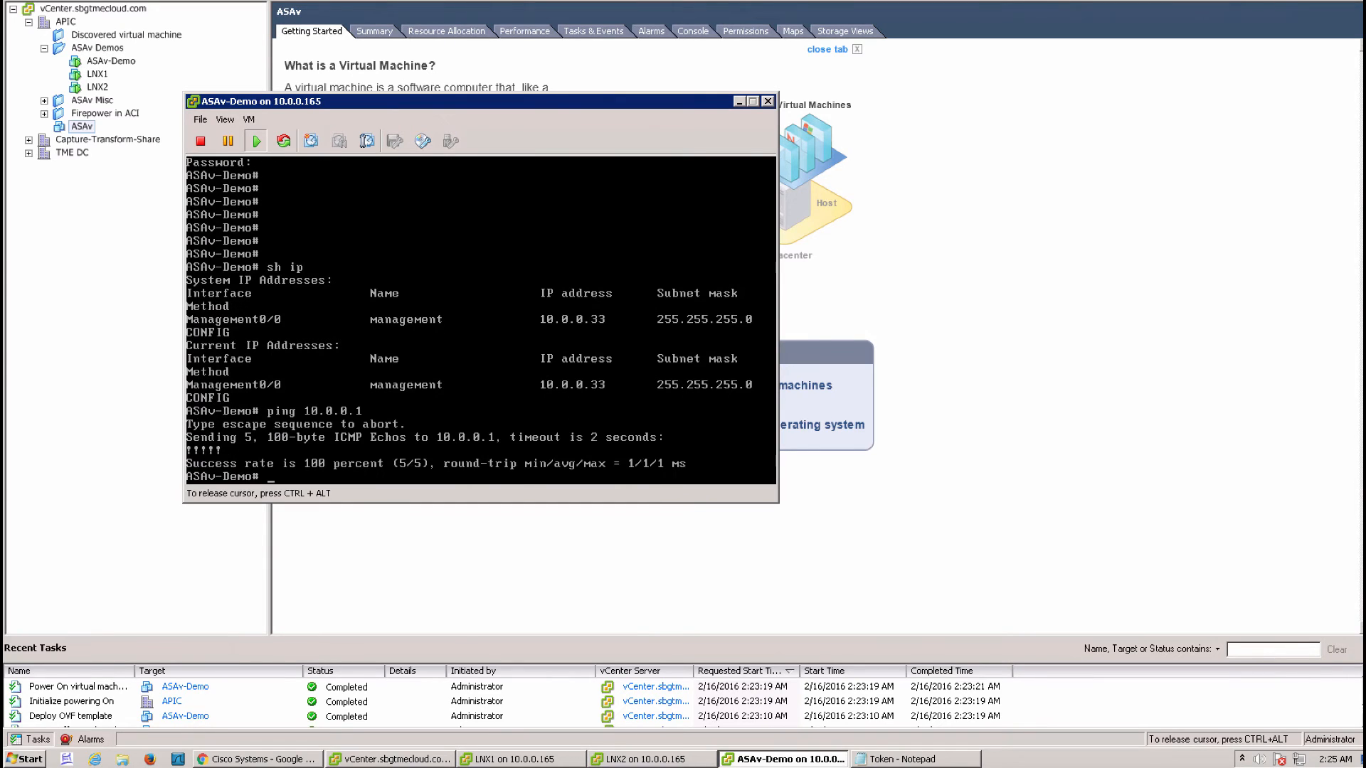
text(conf t)
key(Return)
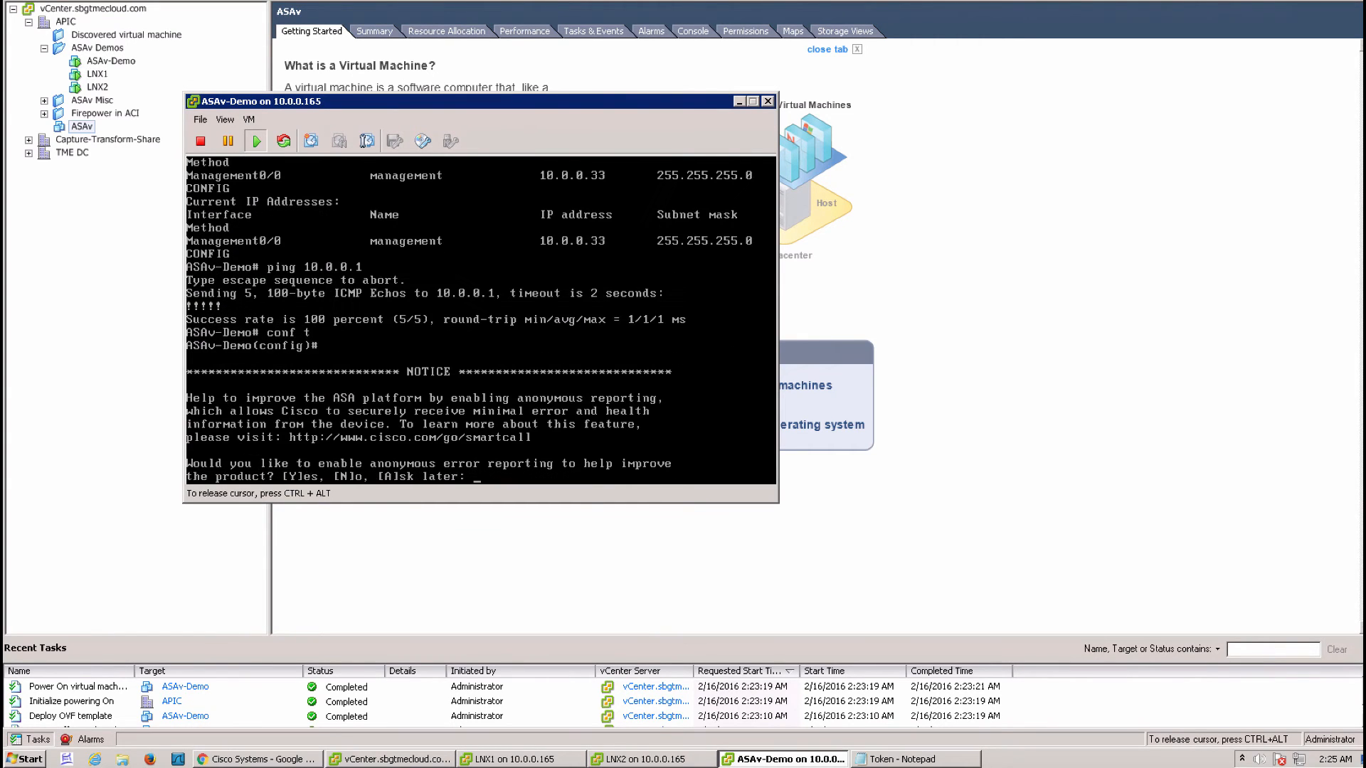
key(Return)
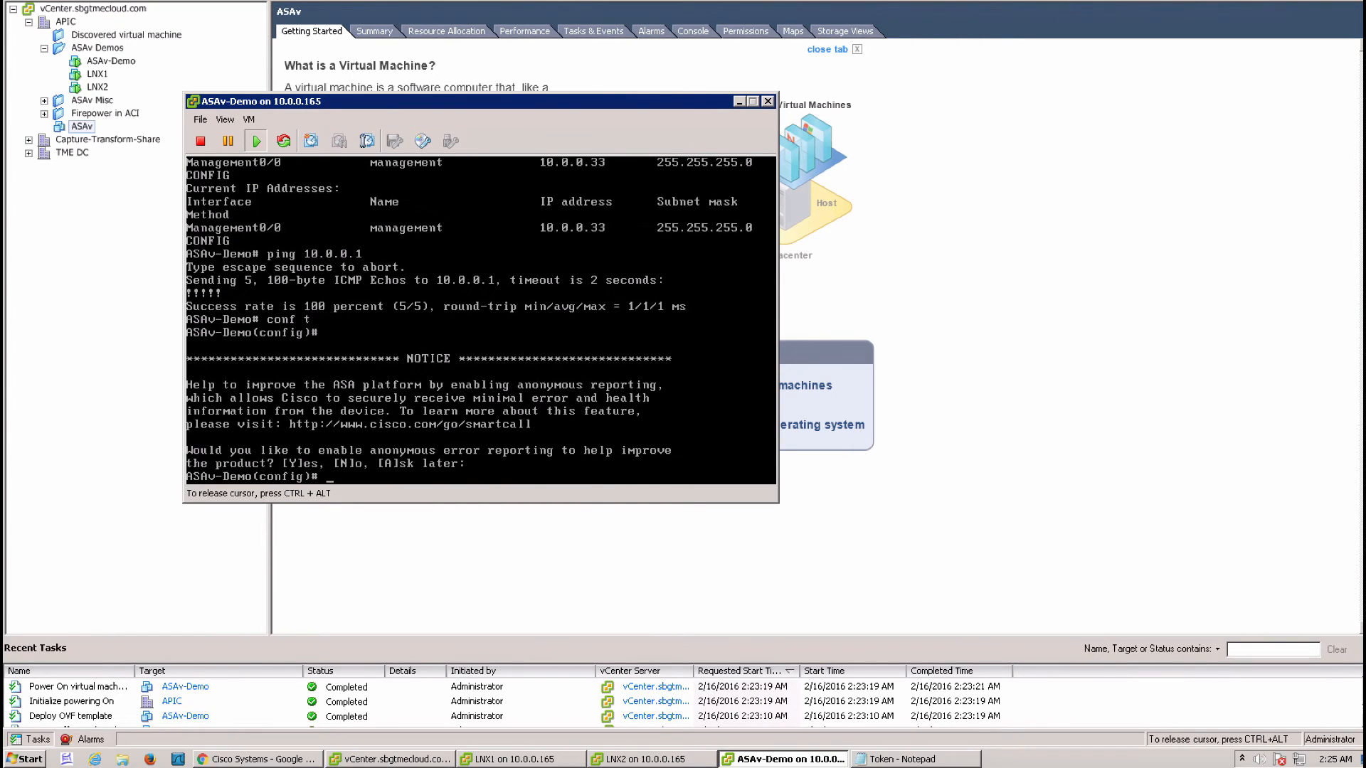
text(inter g0/0)
Configure G0/0 as outside with 192.168.200.1 255.255.255.0 and bring it up
key(Return)
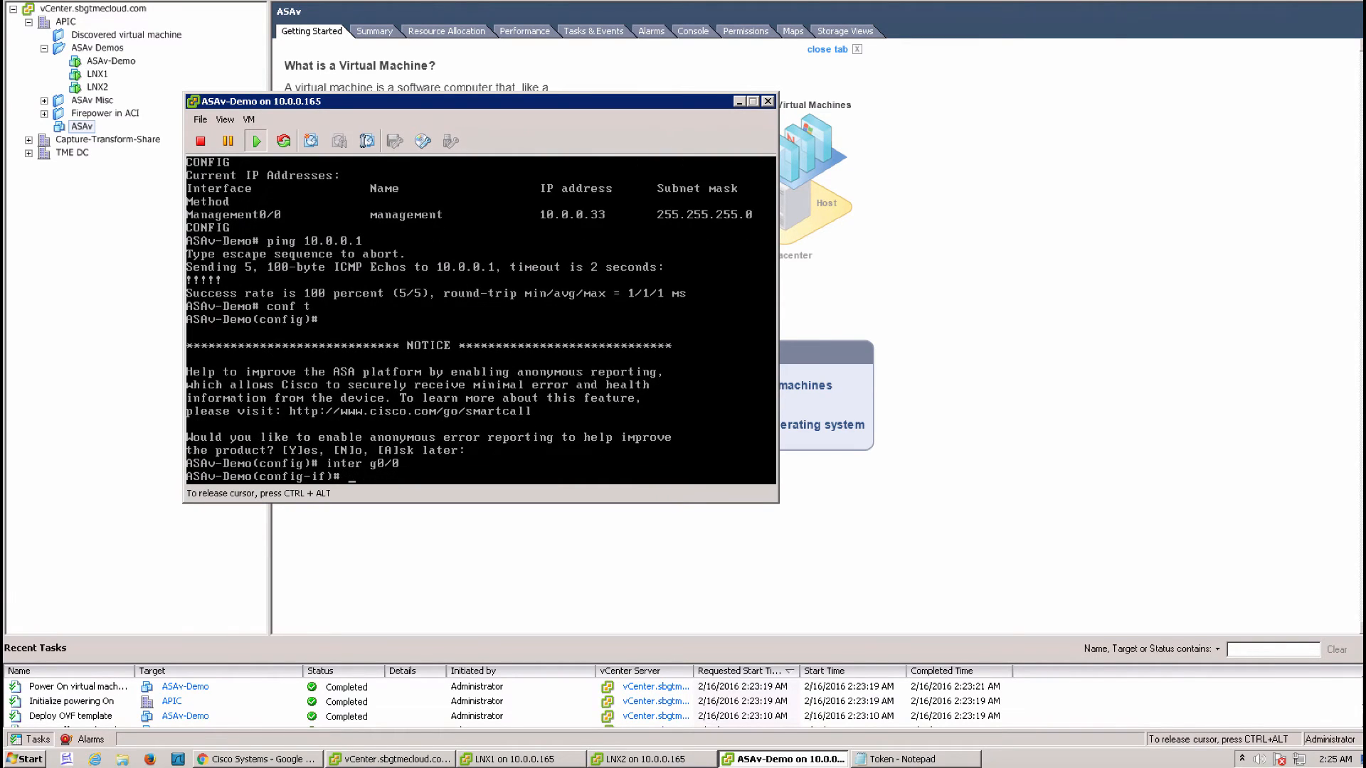
text(nameif outside)
key(Return)
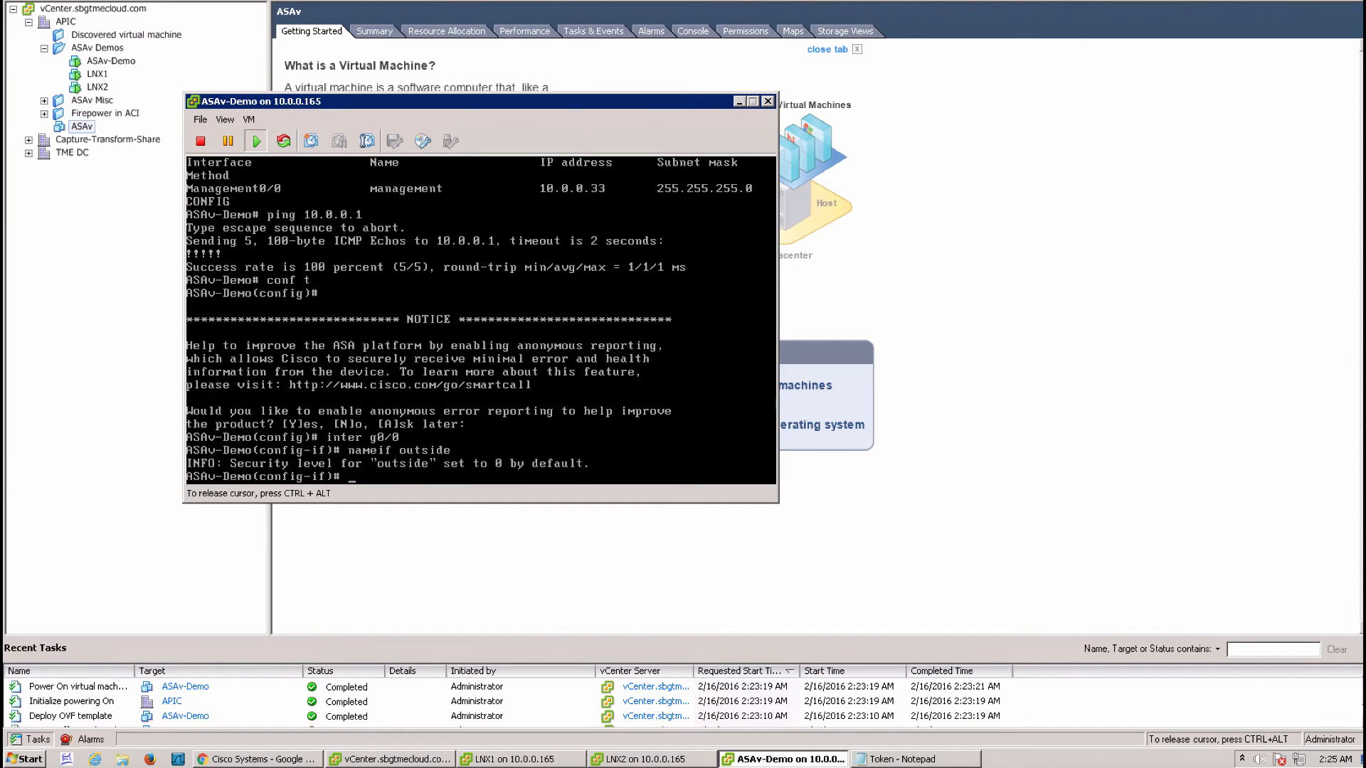
text(ip add 192)
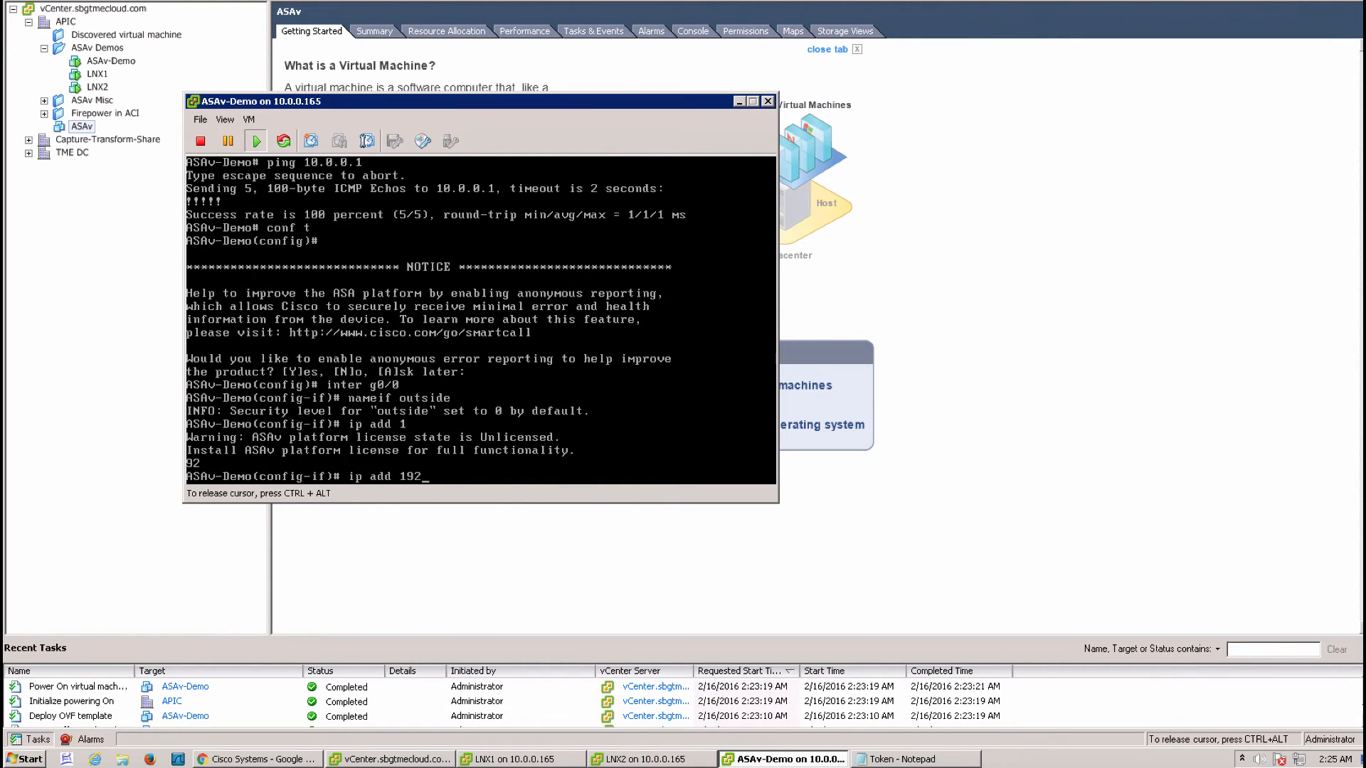
text(.168.200.1 255.255.255.0)
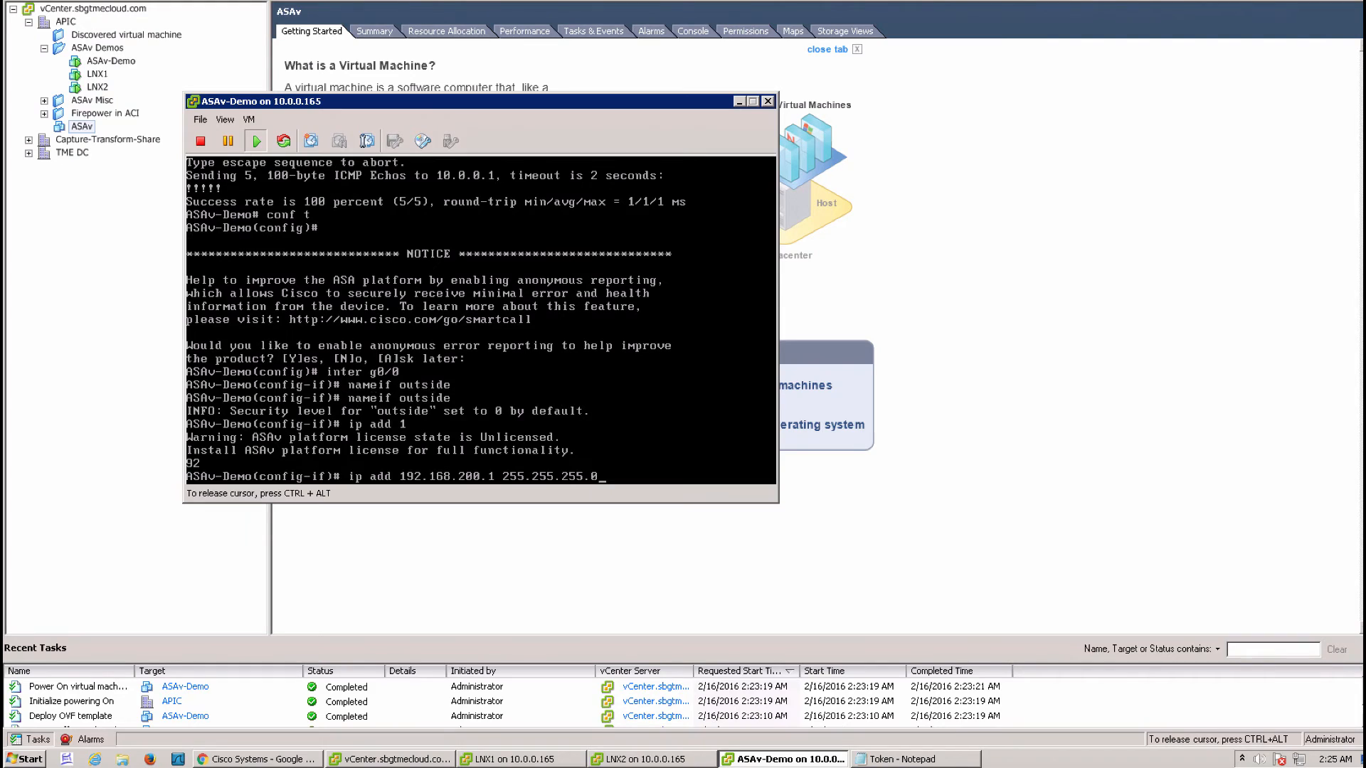
key(Return)
text(no shut)
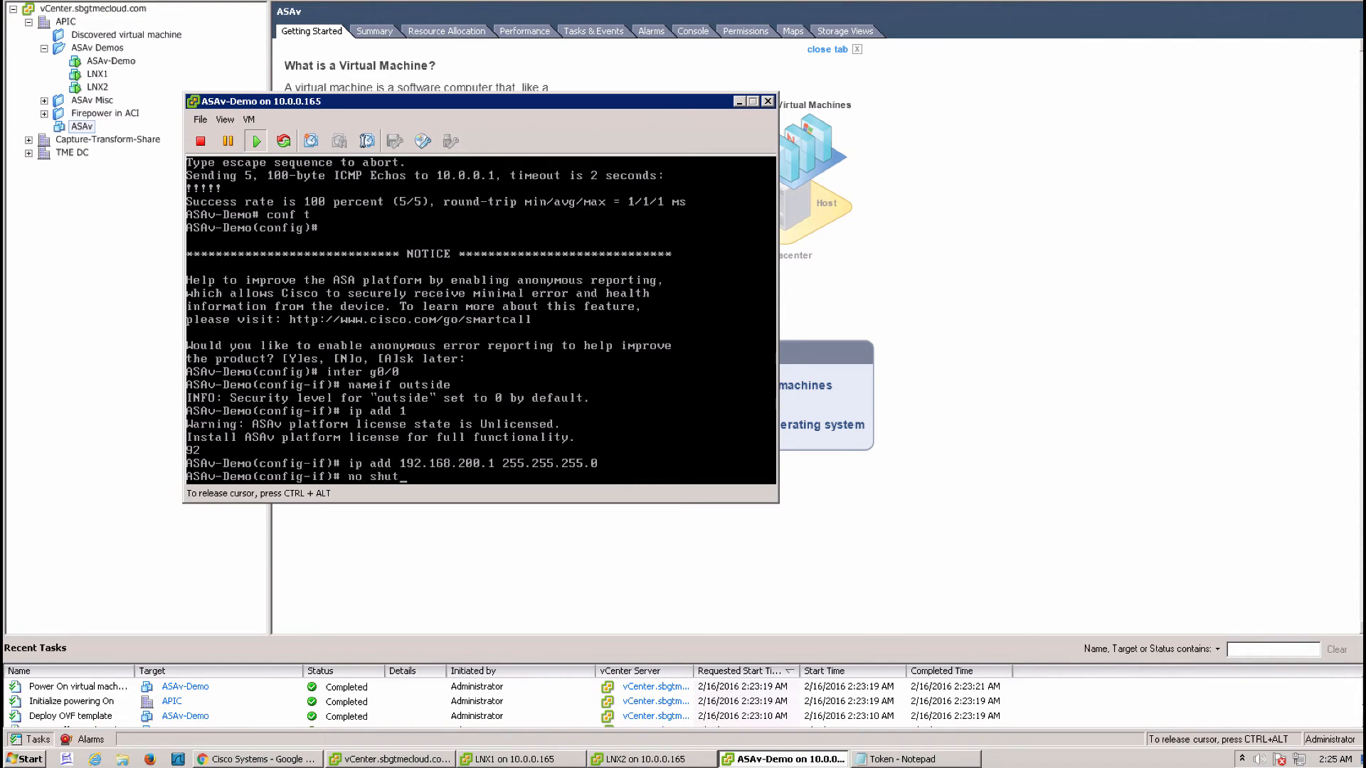
key(Return)
text(exit)
key(Return)
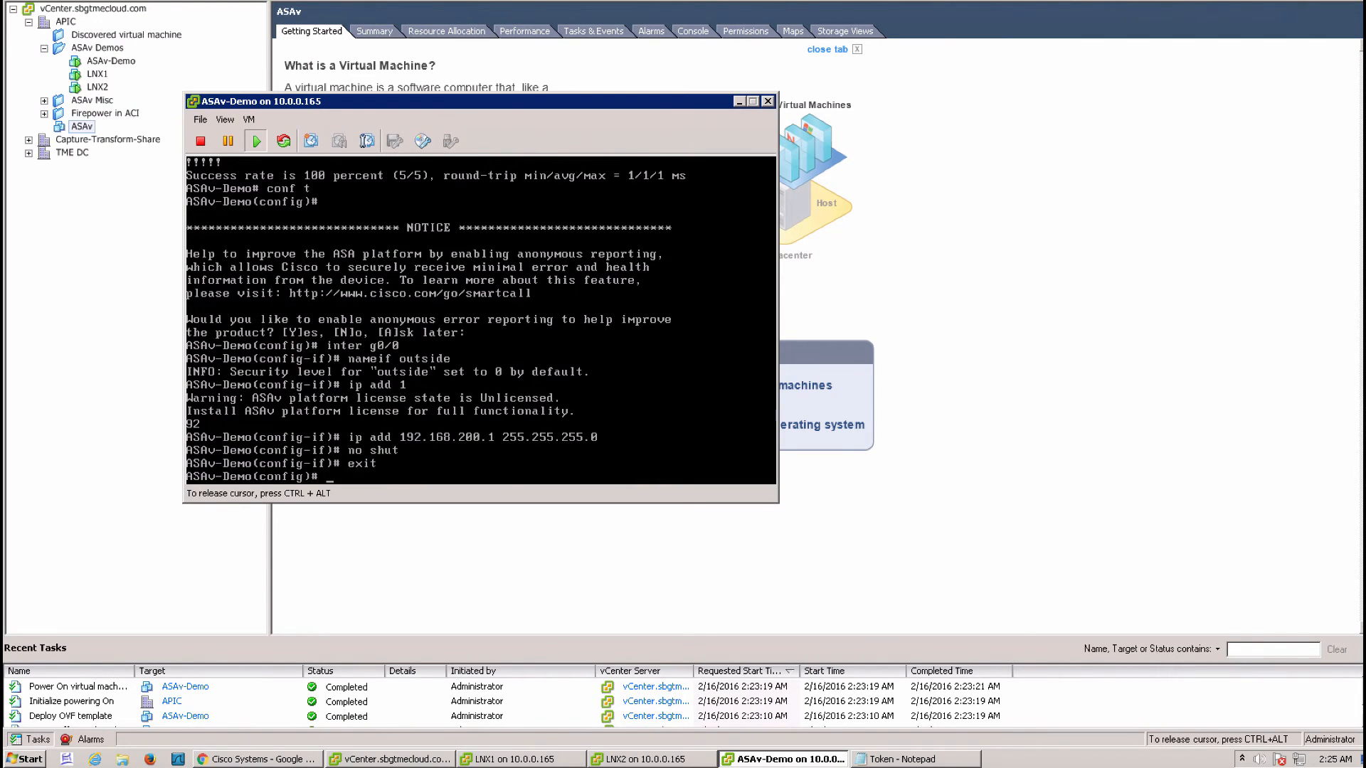
Configure G0/1 as inside with 192.168.100.1 255.255.255.0 and enable it
text(int g0/1)
key(Return)
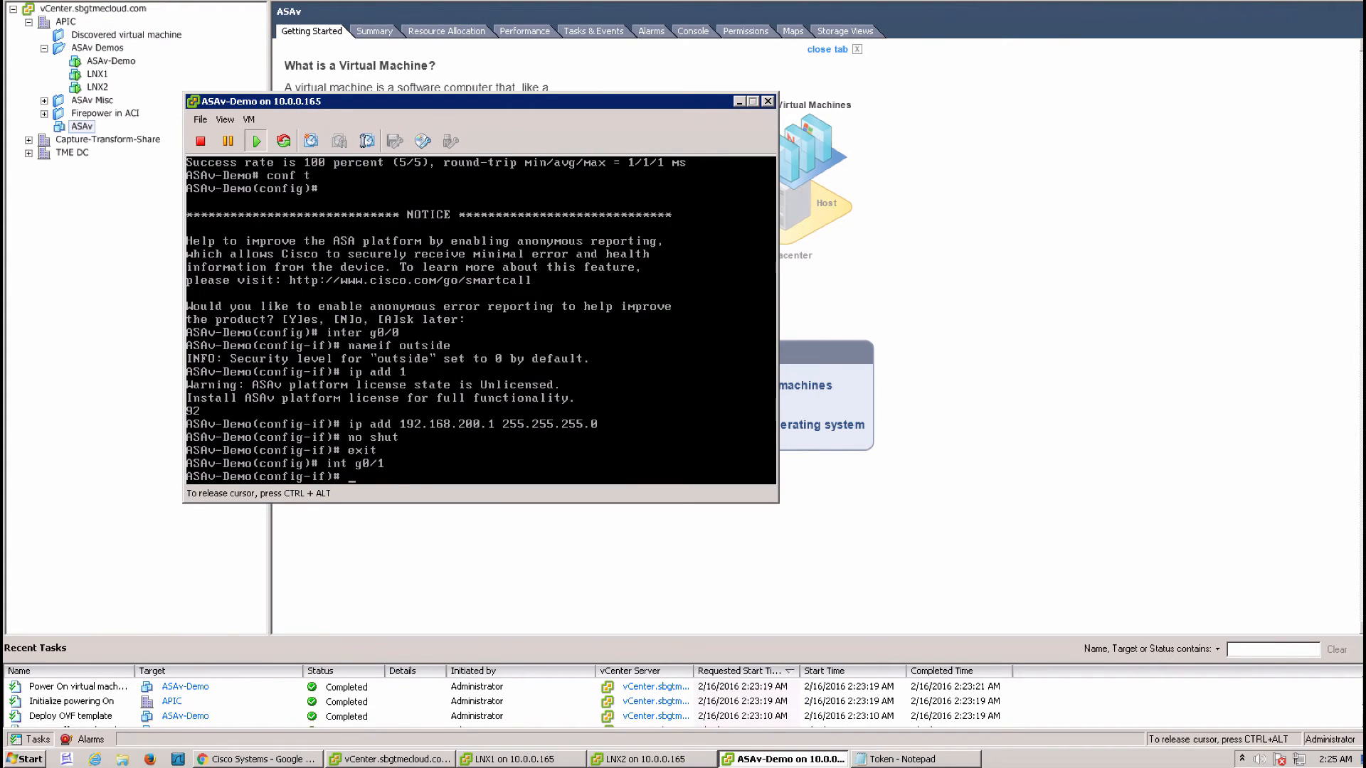
text(nameif inside)
key(Return)
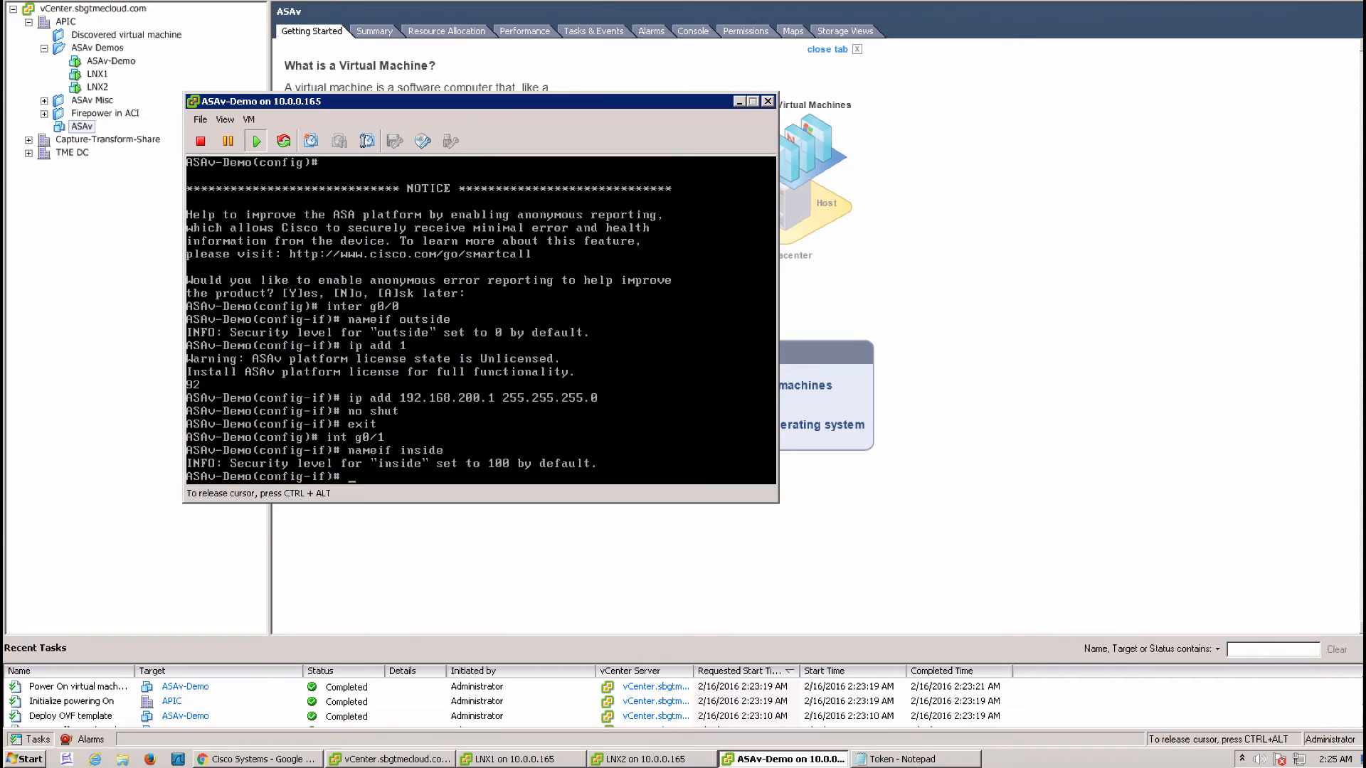
text(ip add 192.168.100.1 255.255.)
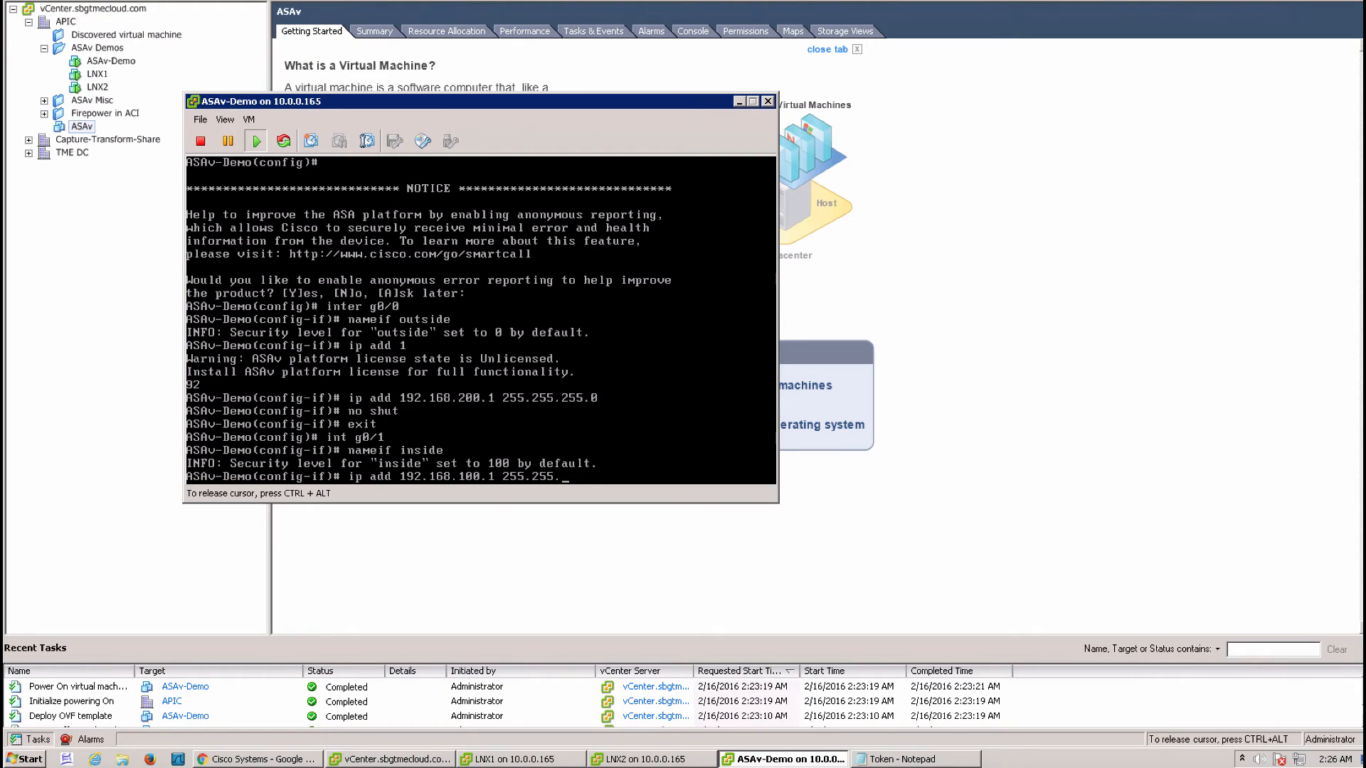
text(255.0)
key(Return)
text(no shut)
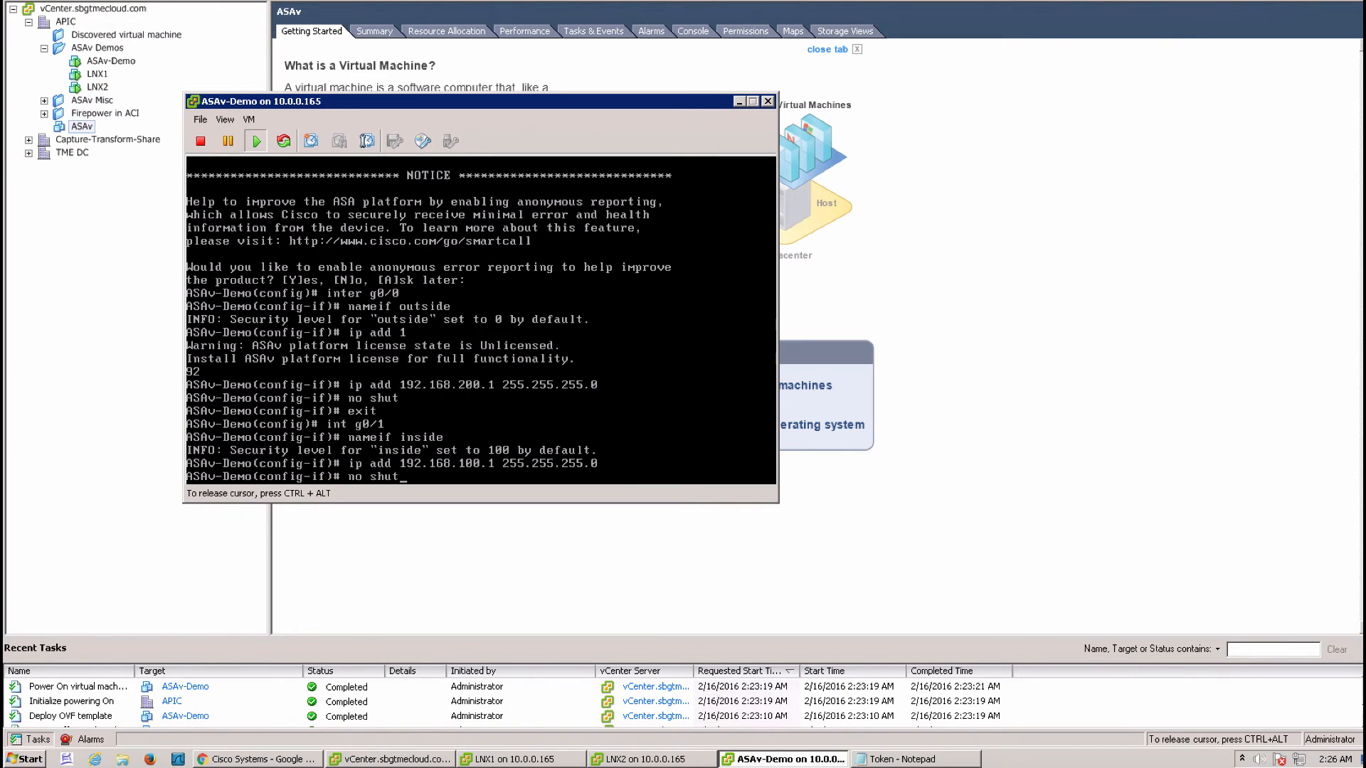
key(Return)
text(exit)
key(Return)
key(Return)
key(Return)
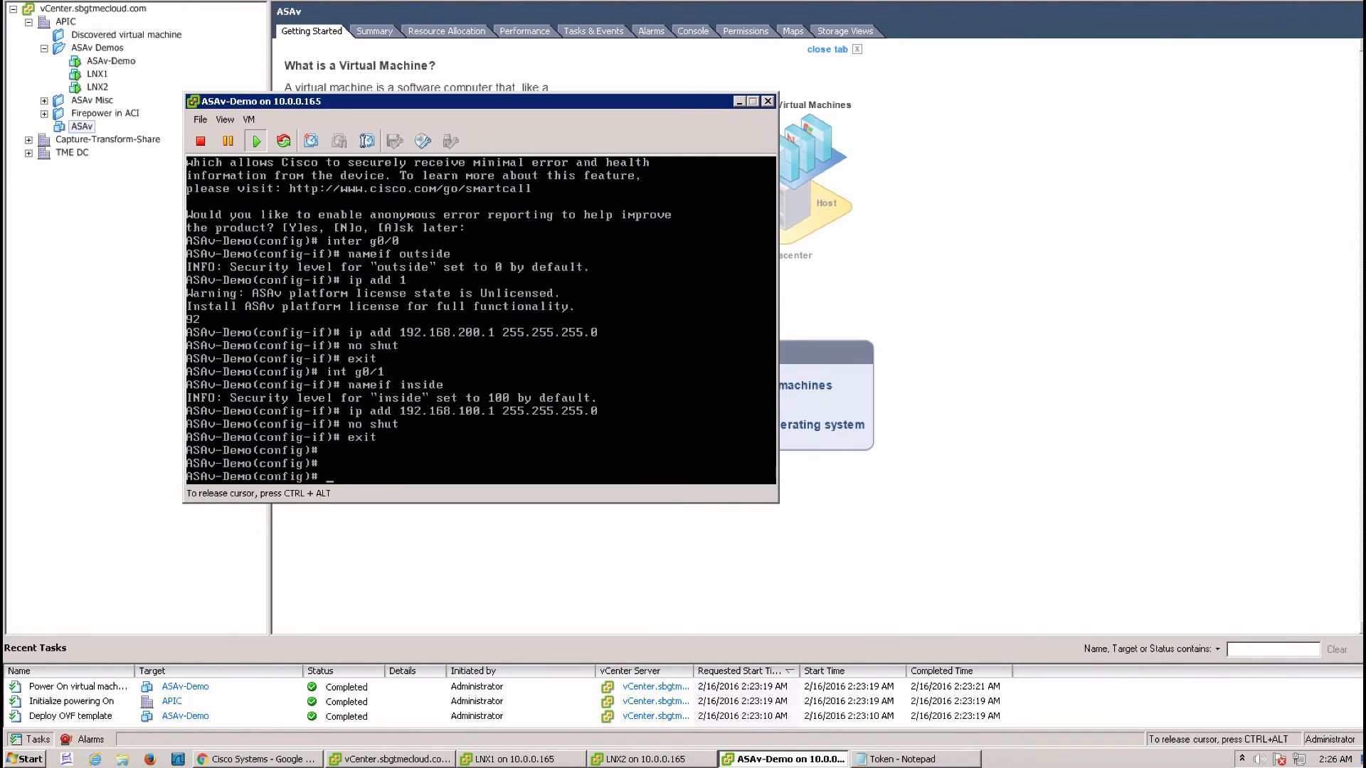
text(sh ip)
Check interface names, then create access lists OUT and INS permitting ip any any
key(Return)
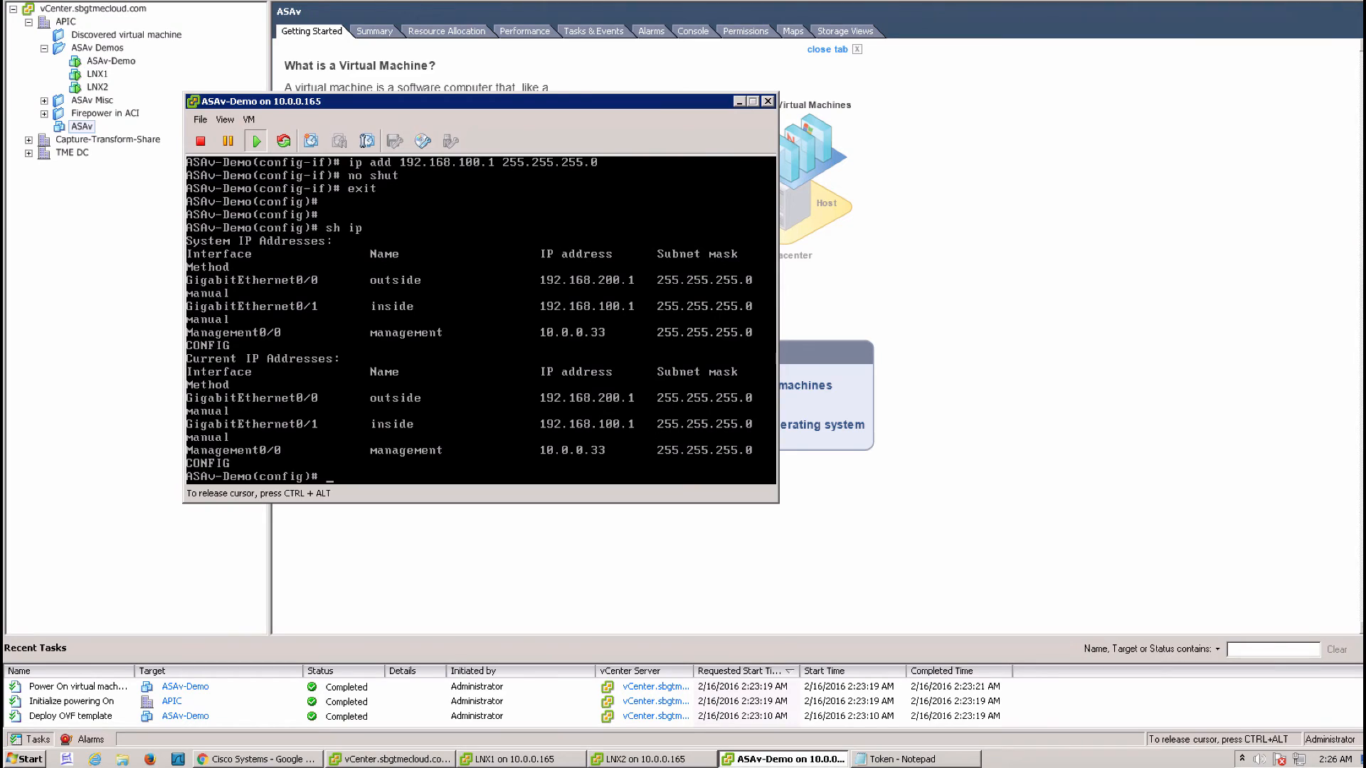
text(sh nameif)
key(Return)
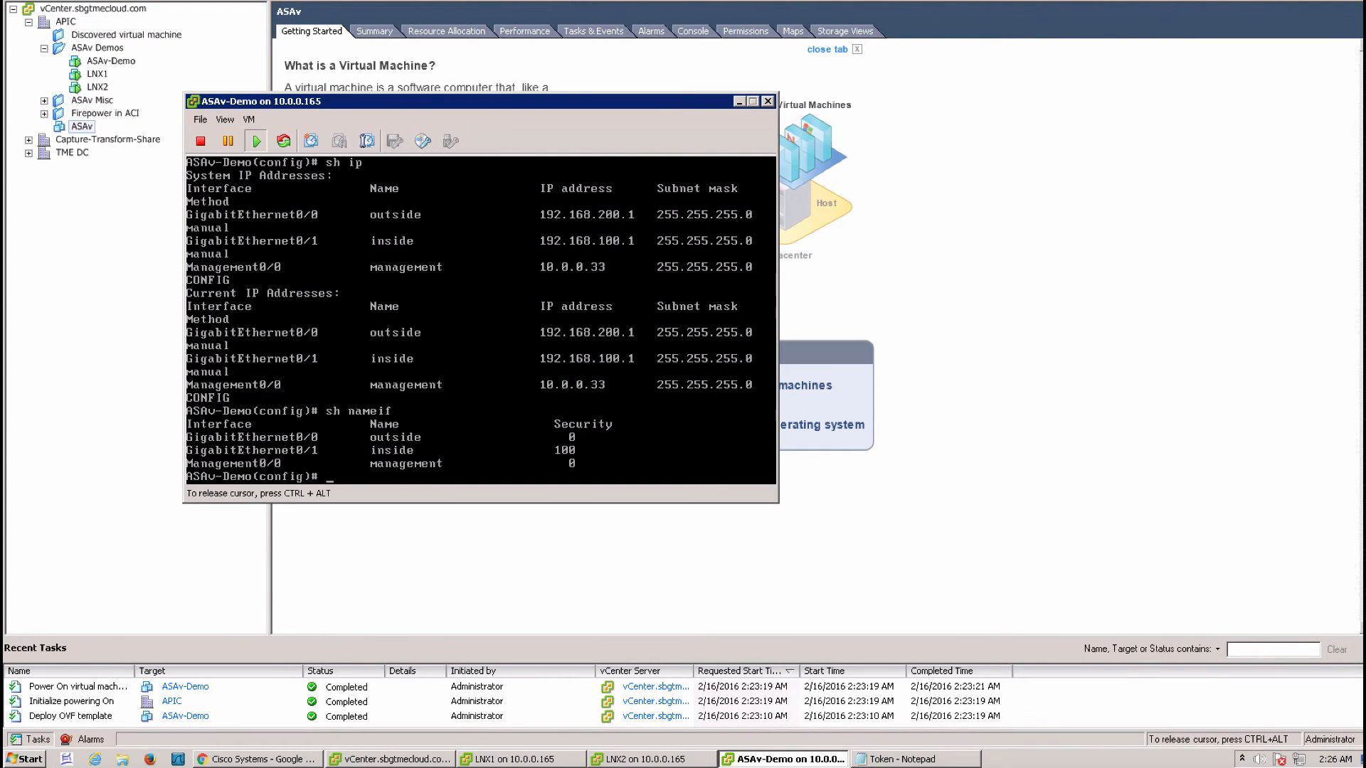
text(access-l OUT permit ip any any)
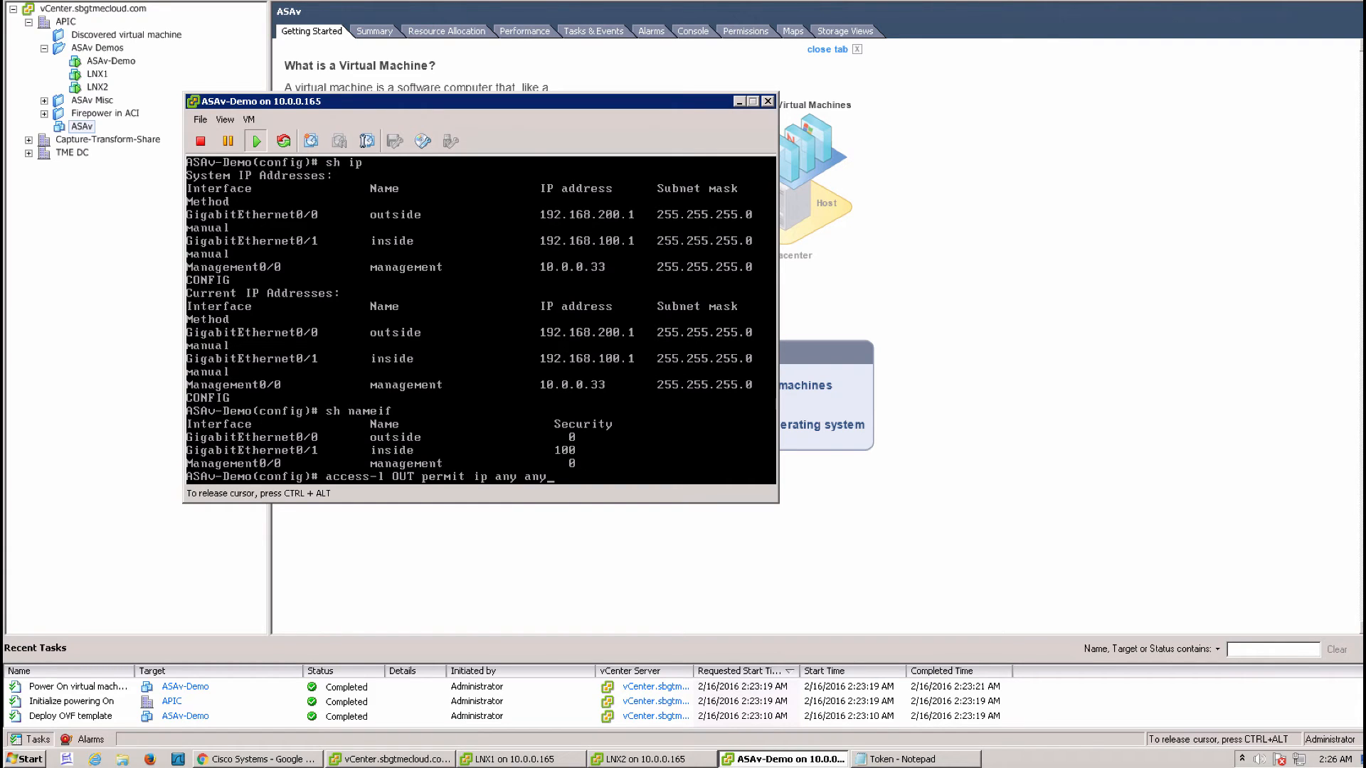
key(Return)
text(acc)
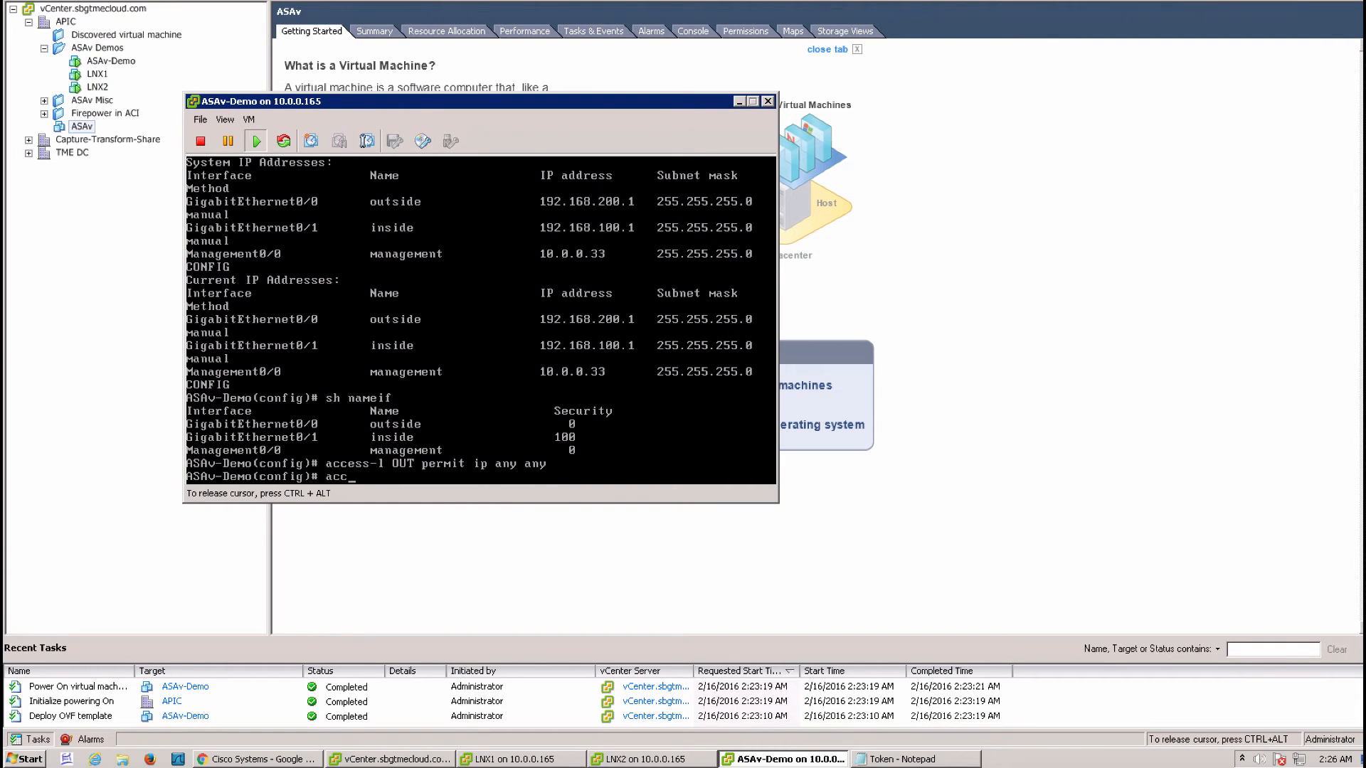
text(ess-l INS permit ip any any)
key(Return)
Apply access list OUT inbound on the outside interface
text(access-)
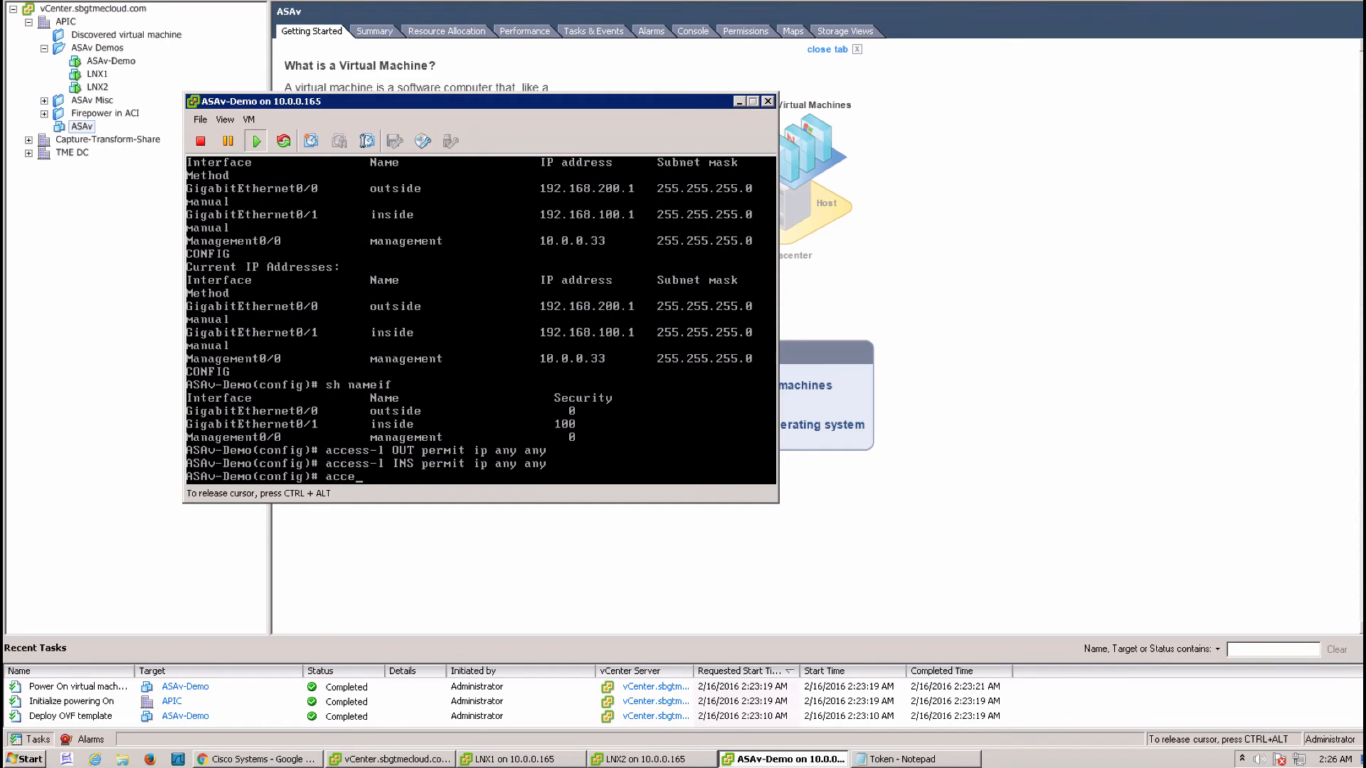
text(g )
text(OUT)
text( permit)
key(BackSpace)
key(BackSpace)
key(BackSpace)
key(BackSpace)
key(BackSpace)
key(BackSpace)
key(BackSpace)
text(in int)
key(Tab)
text(out)
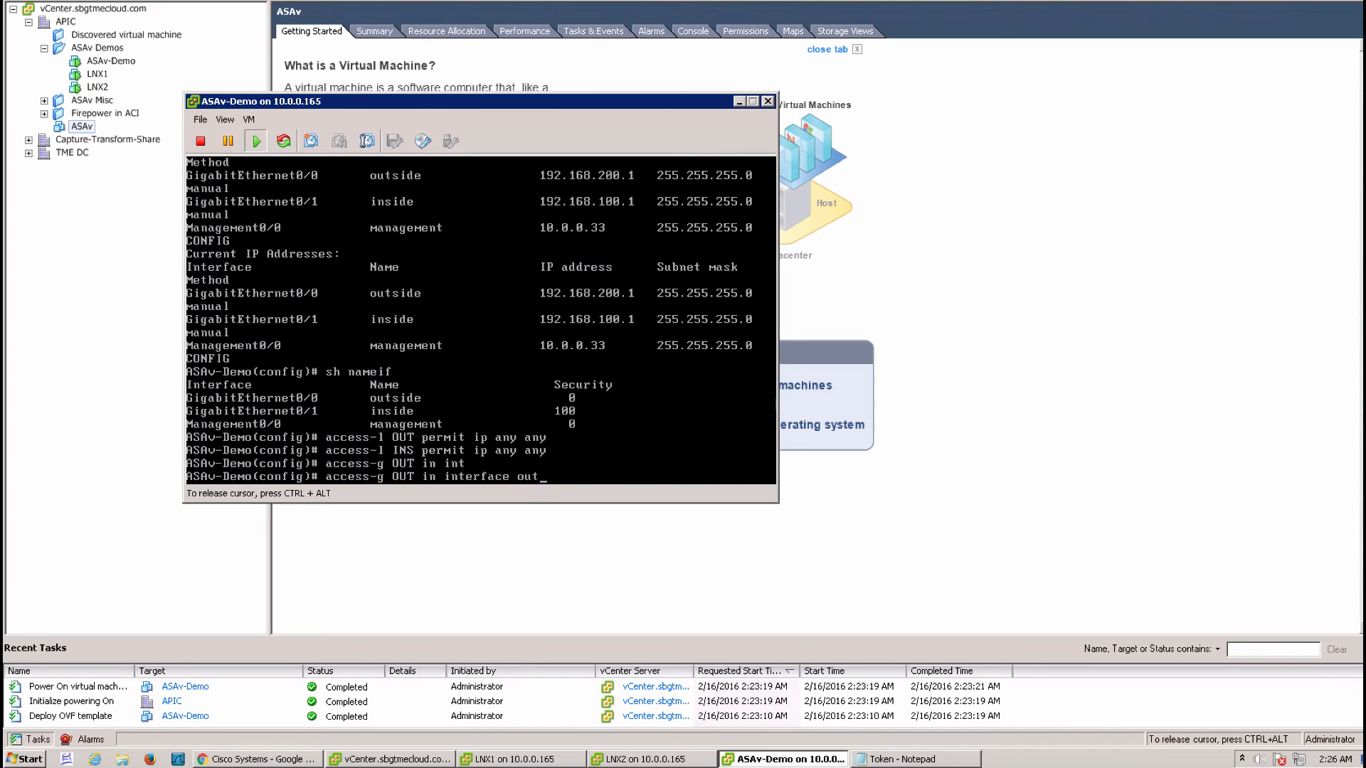
key(Tab)
key(Return)
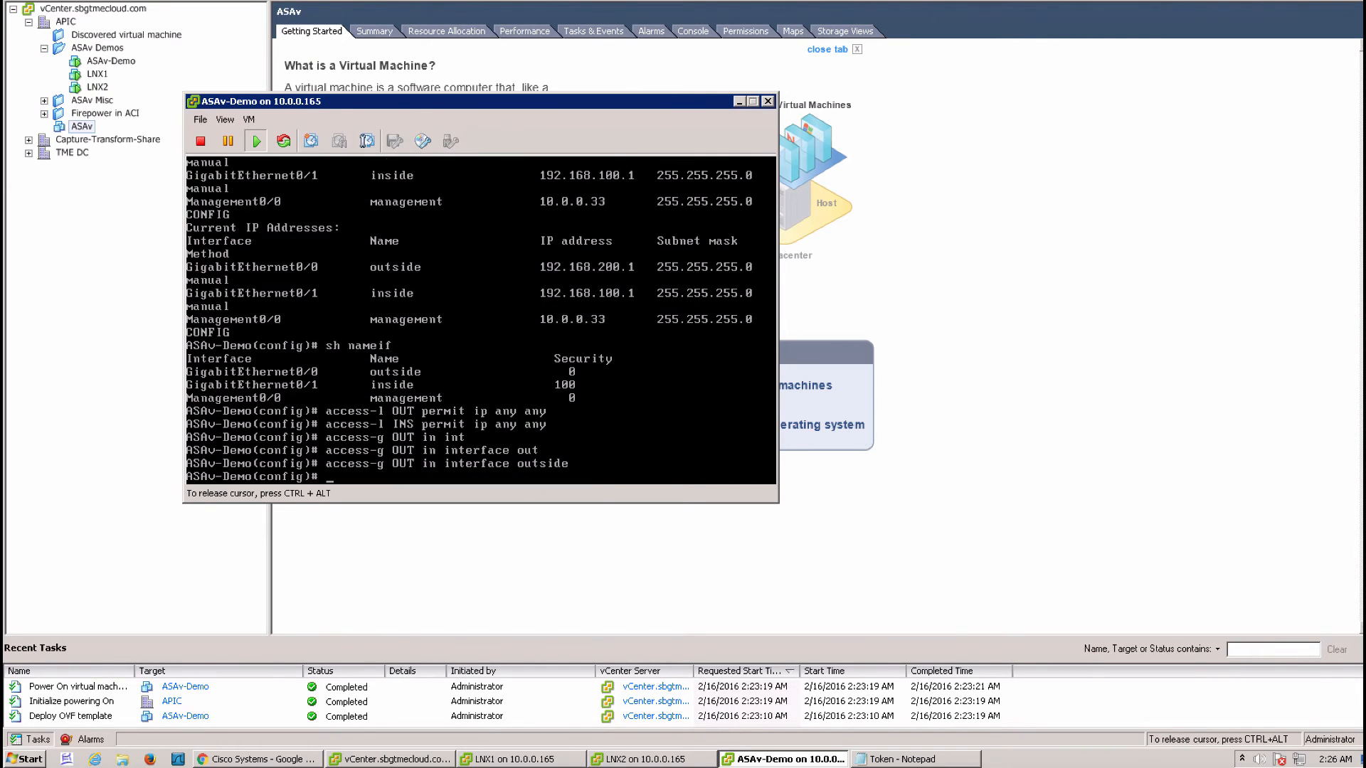
Apply access list INS inbound on the inside interface
text(access-g INS in in)
key(Tab)
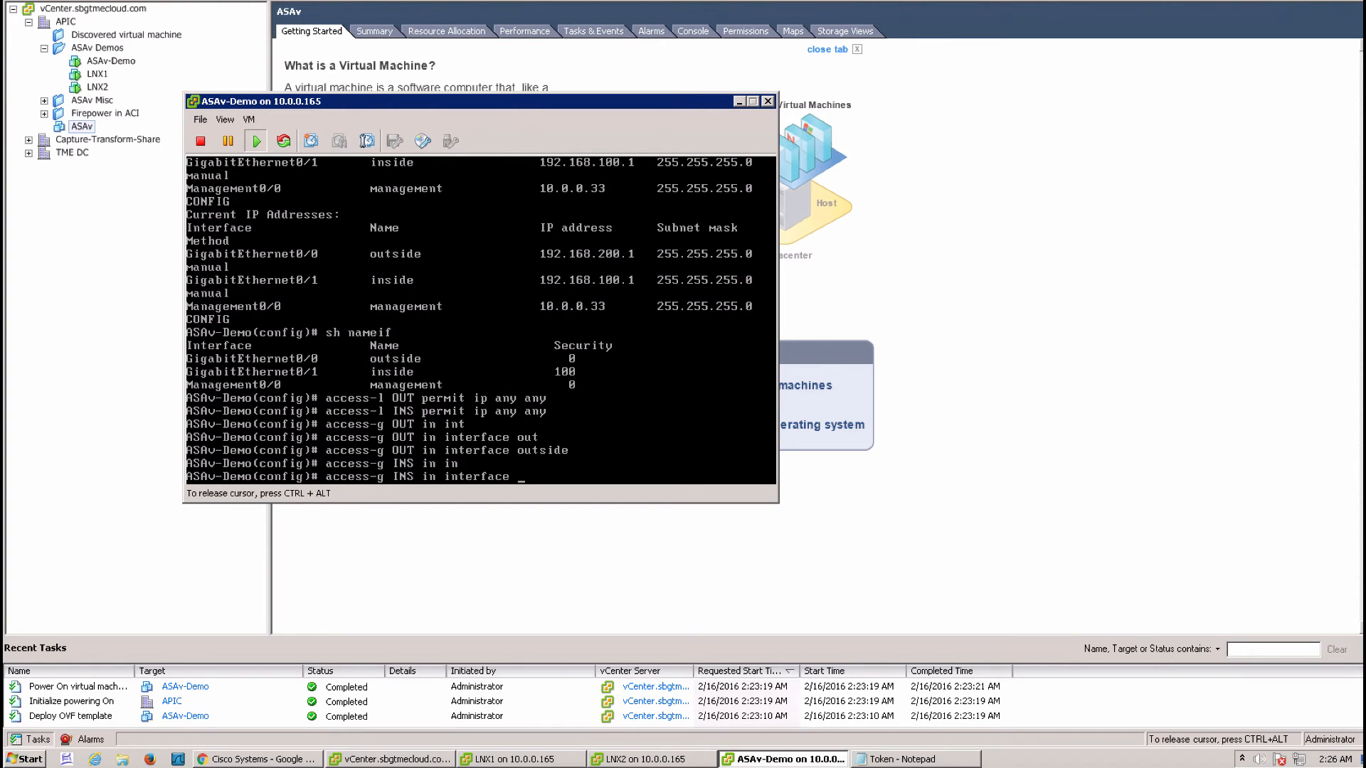
text(insid)
key(Tab)
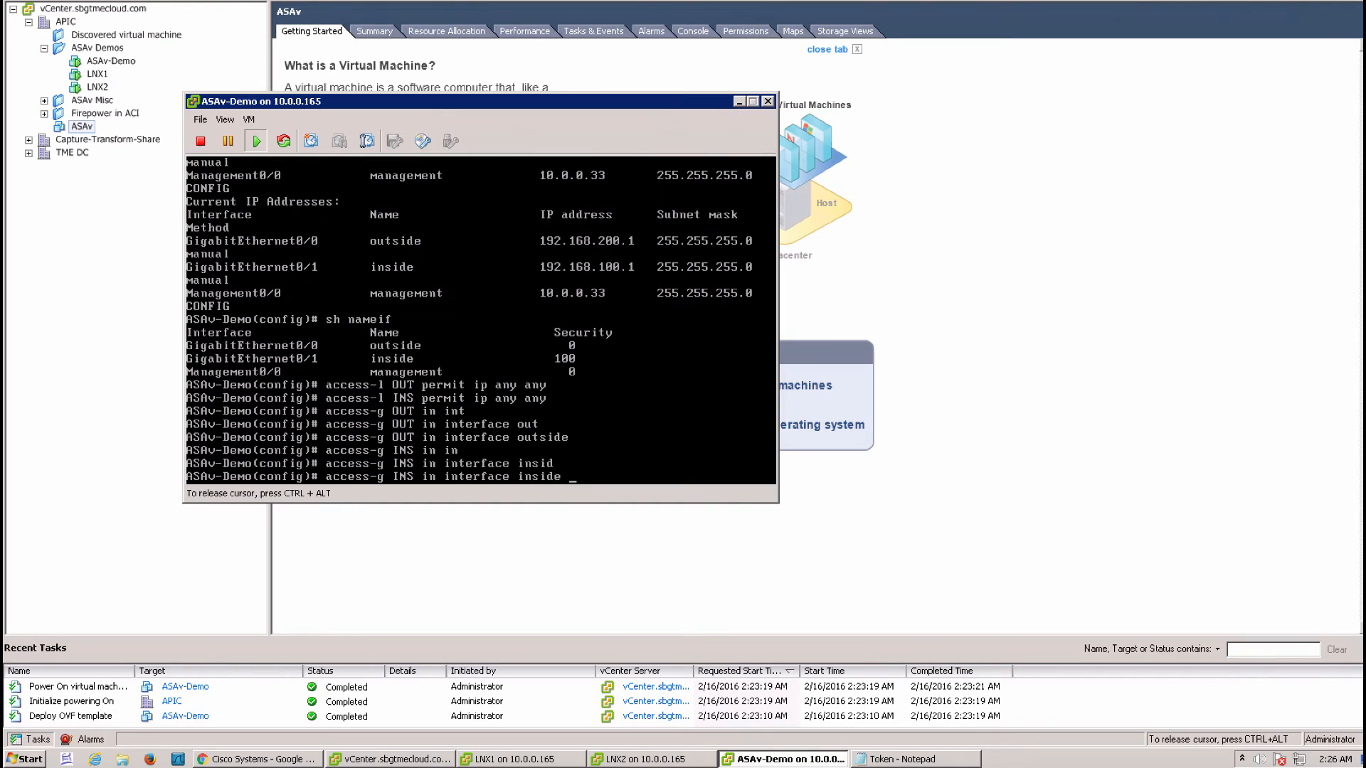
key(Return)
text(s)
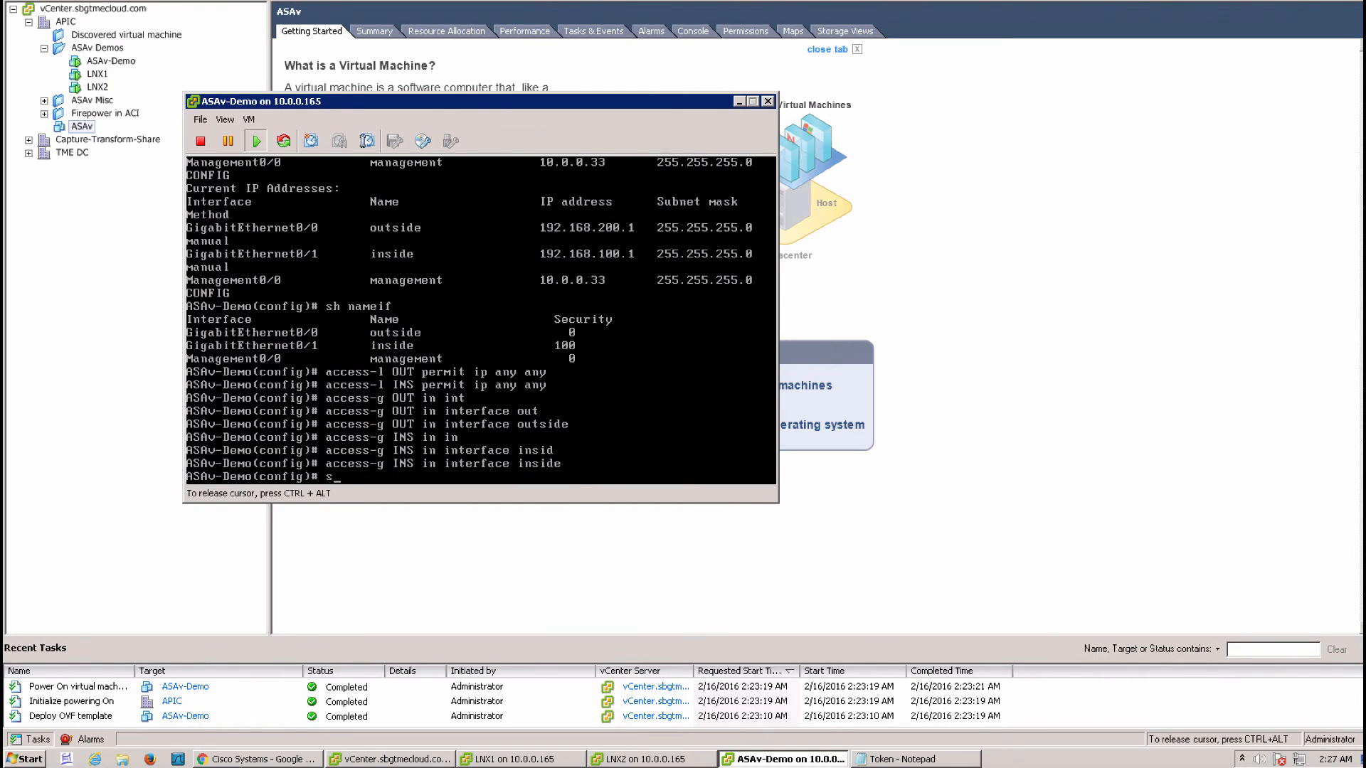
text(h run policy-map)
Enable inspect icmp under class inspection_default in policy-map global_policy
key(Return)
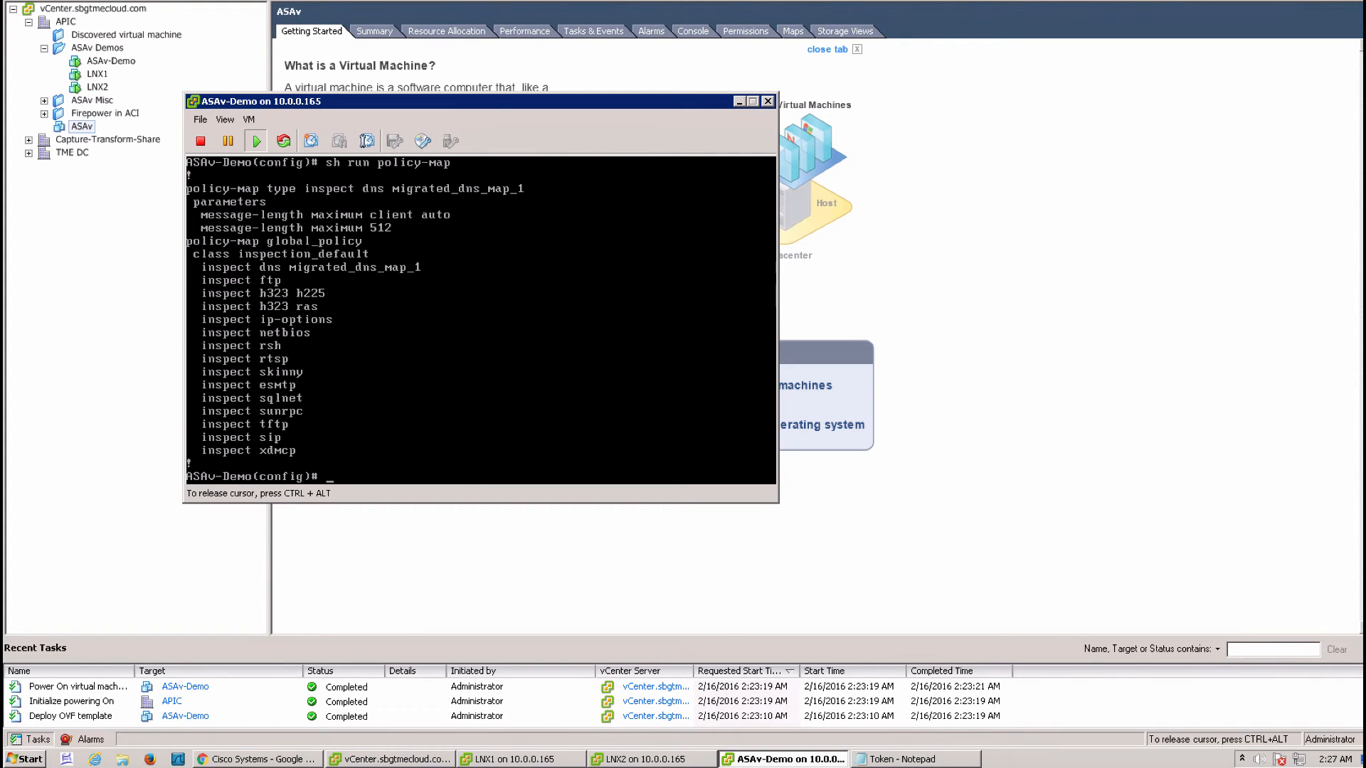
text(policy-map global_policy)
key(Return)
text(c)
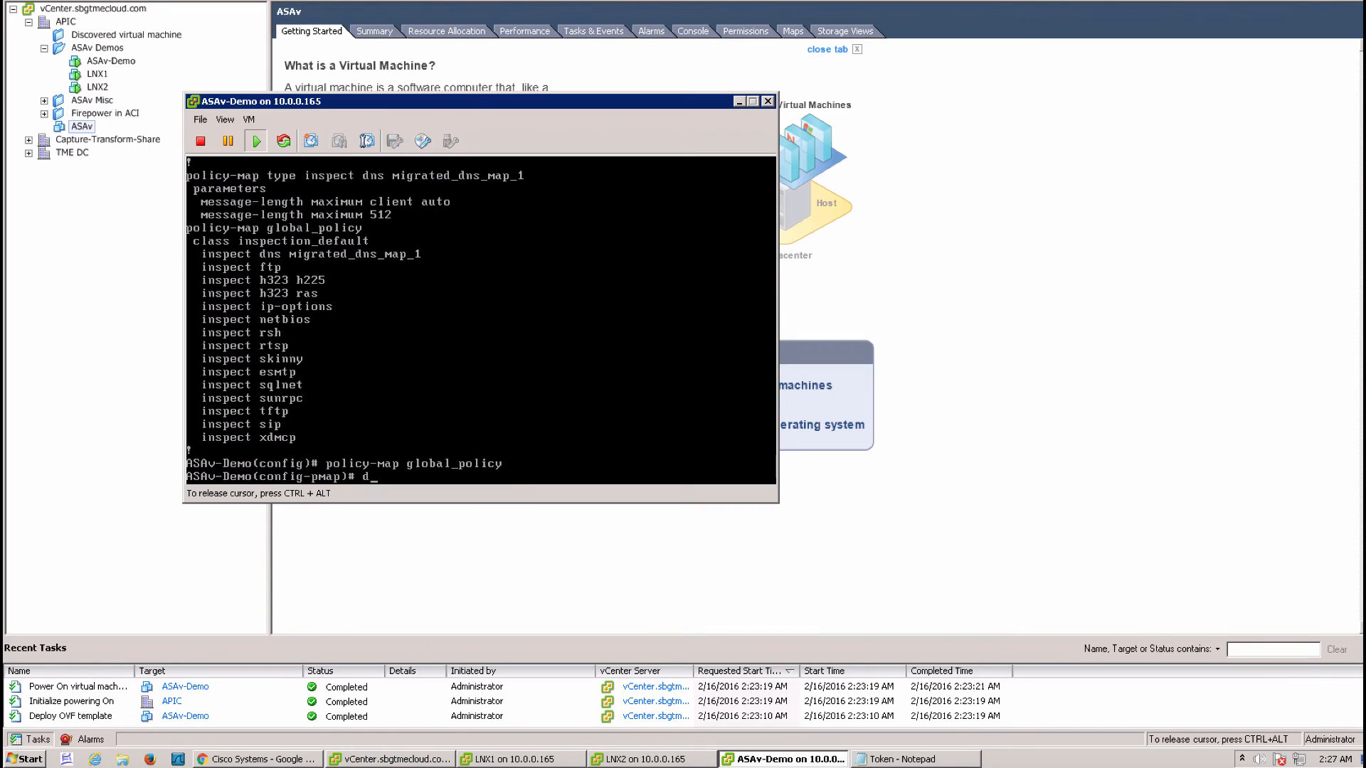
text(lass insp)
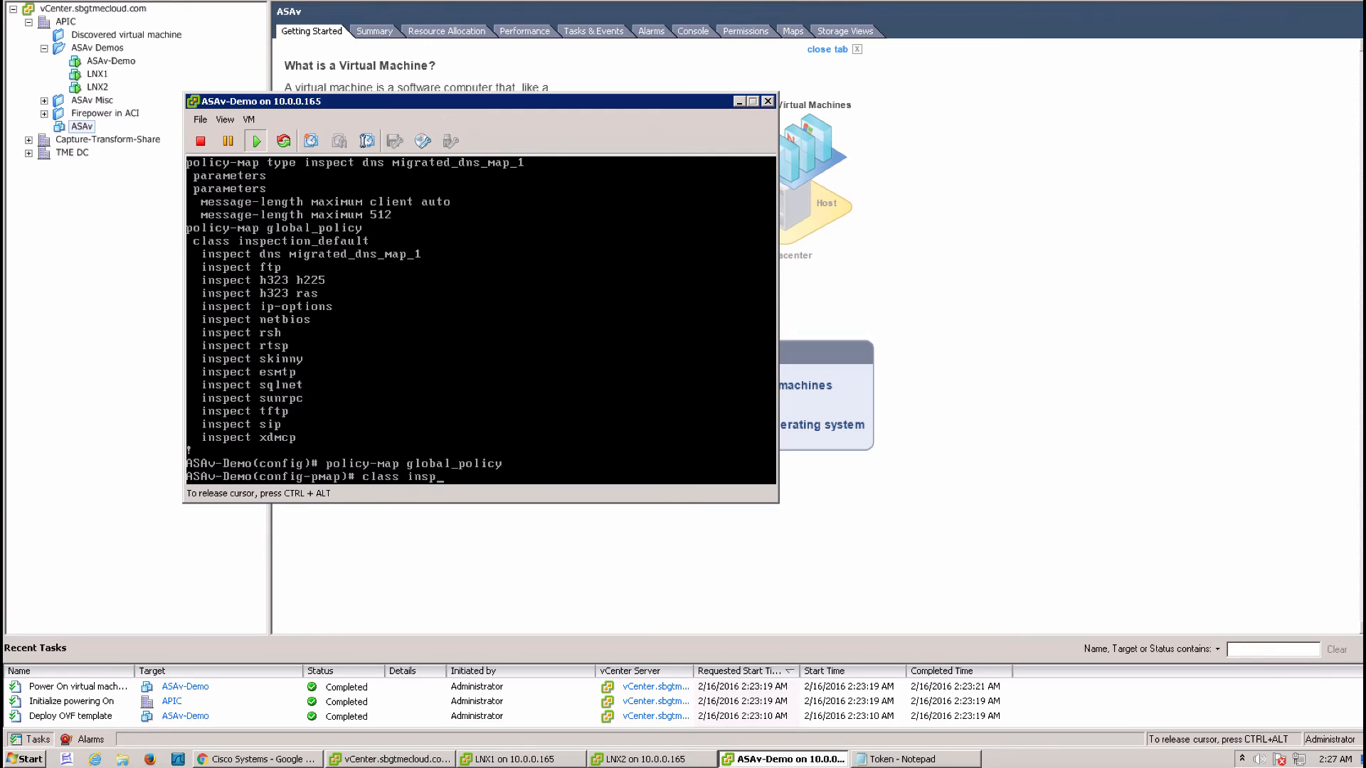
key(Tab)
text(ectio)
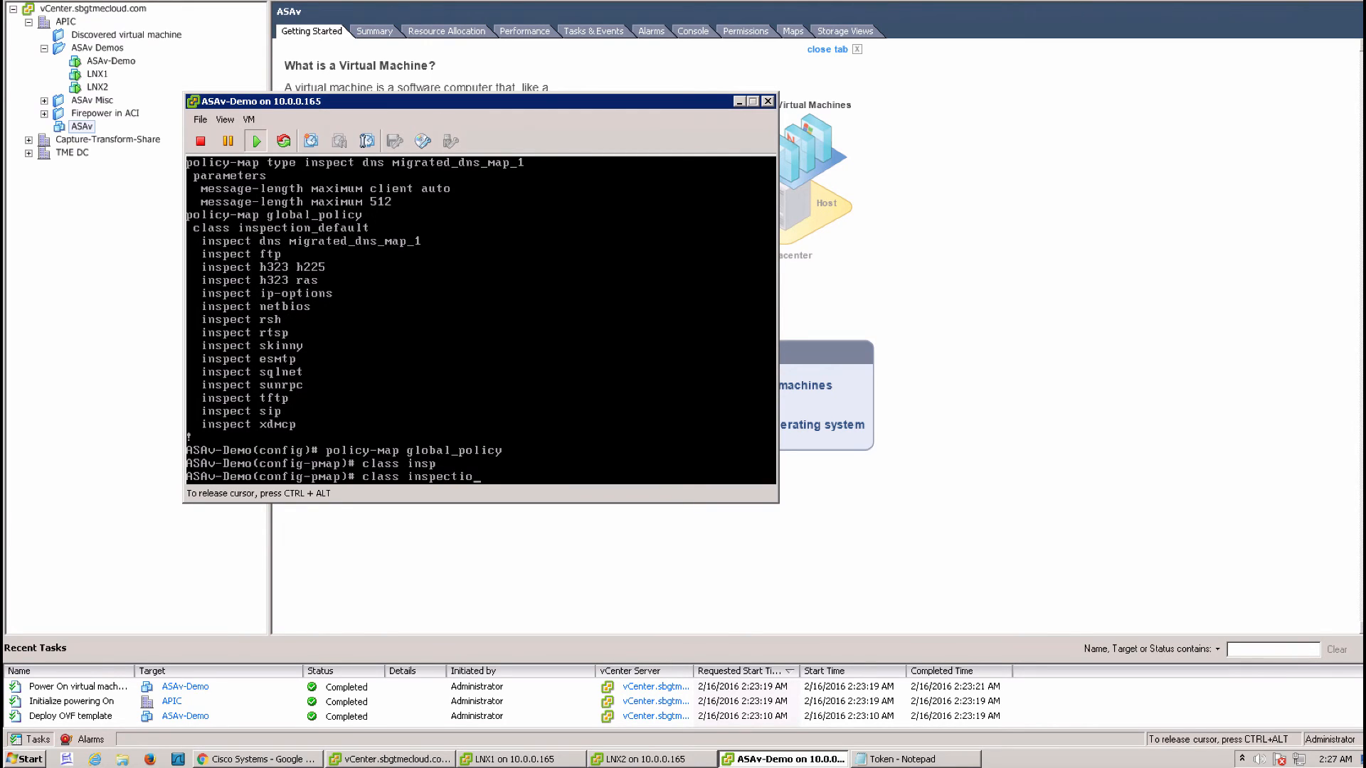
text(n_defeault)
key(Return)
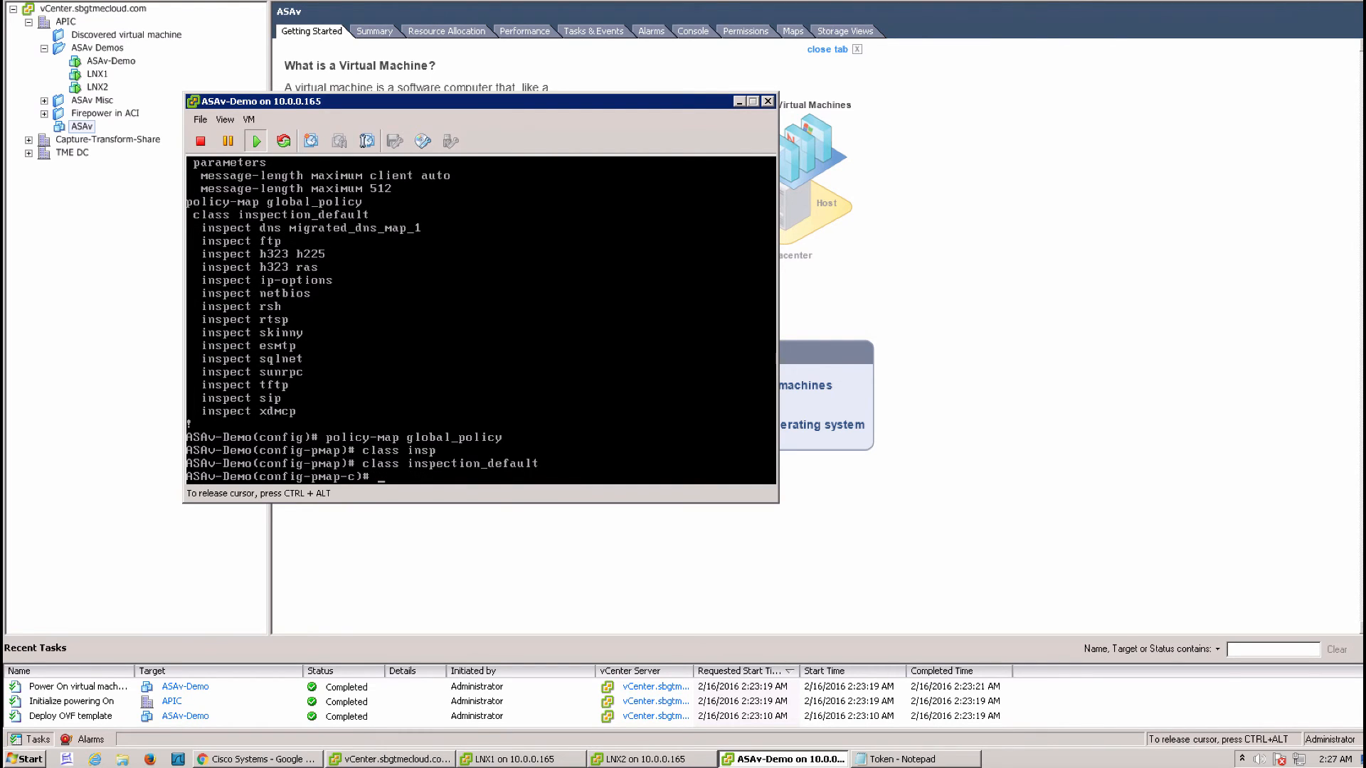
text(insp)
key(Tab)
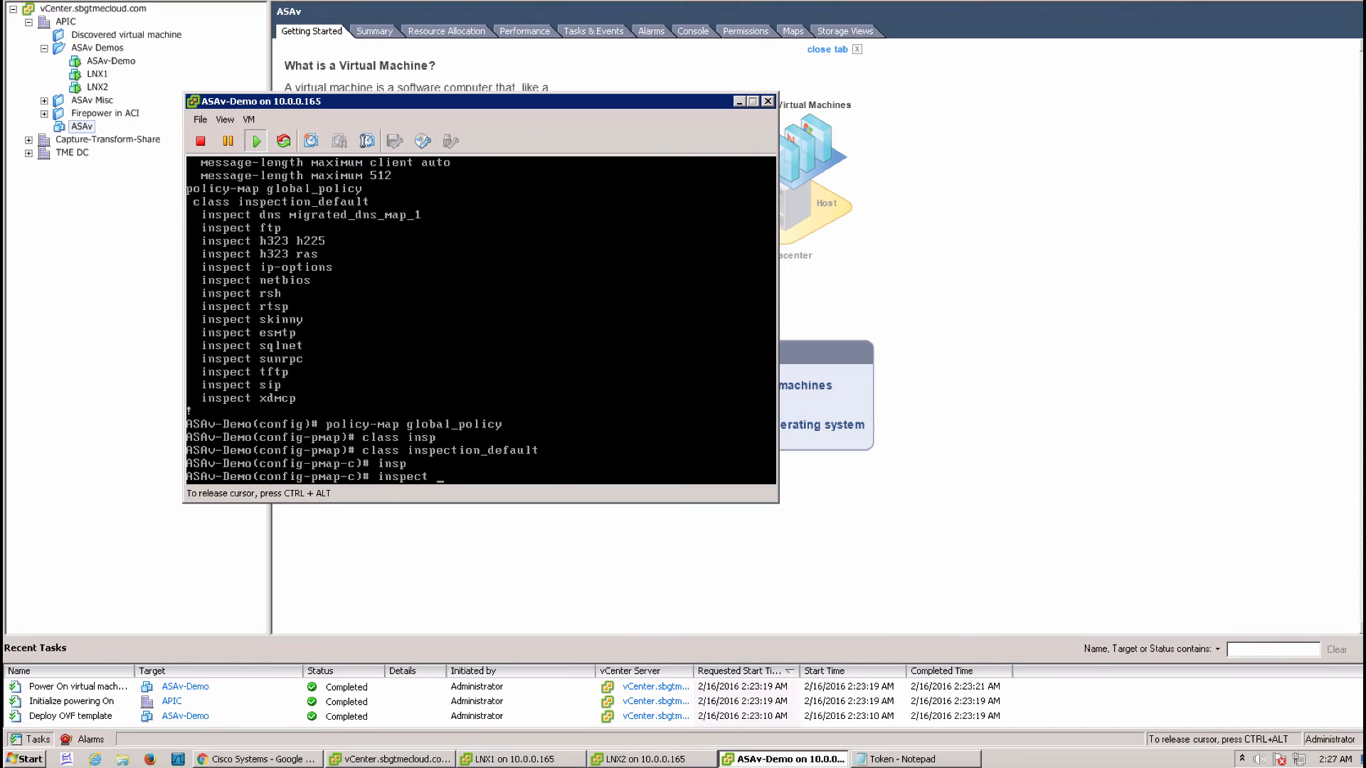
text(icmp)
key(Tab)
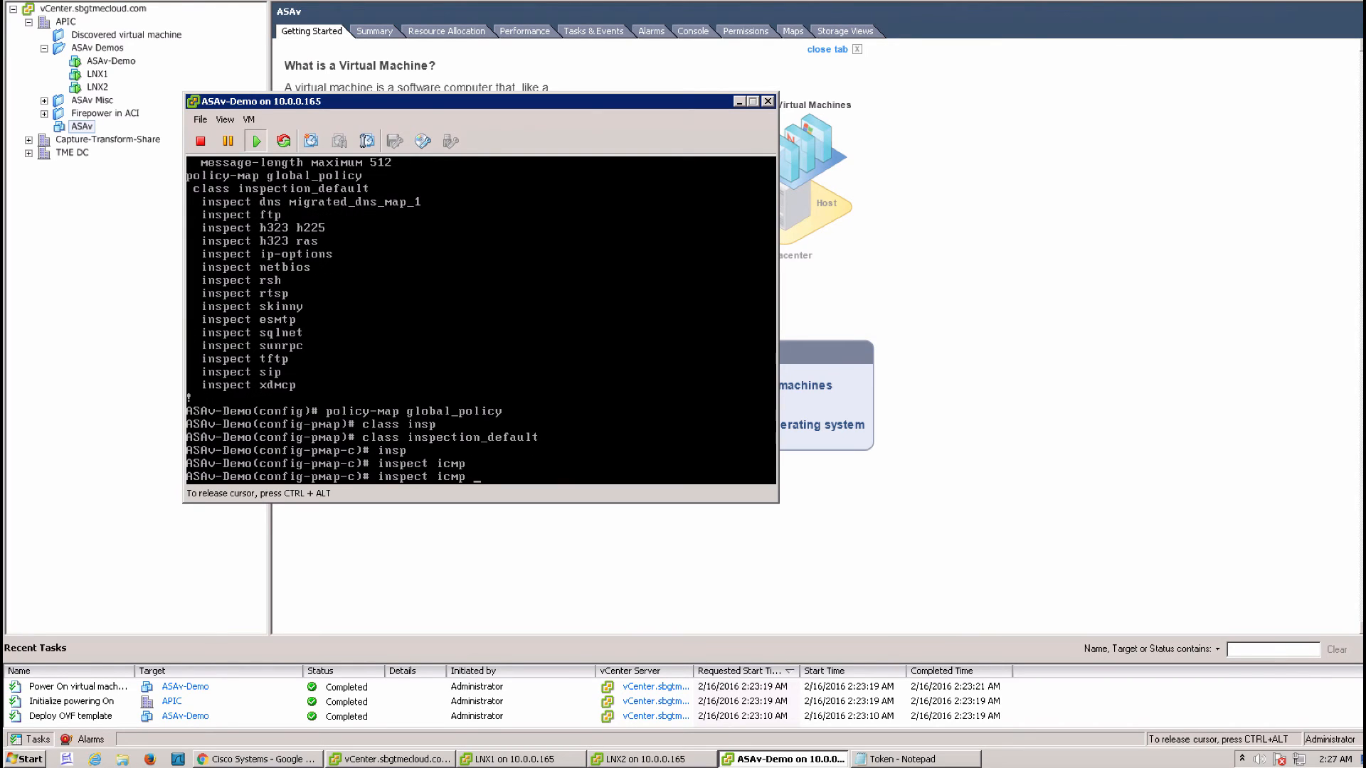
key(Return)
Save the configuration with wr mem, exit to global configuration, and list interface addresses
text(wr mem)
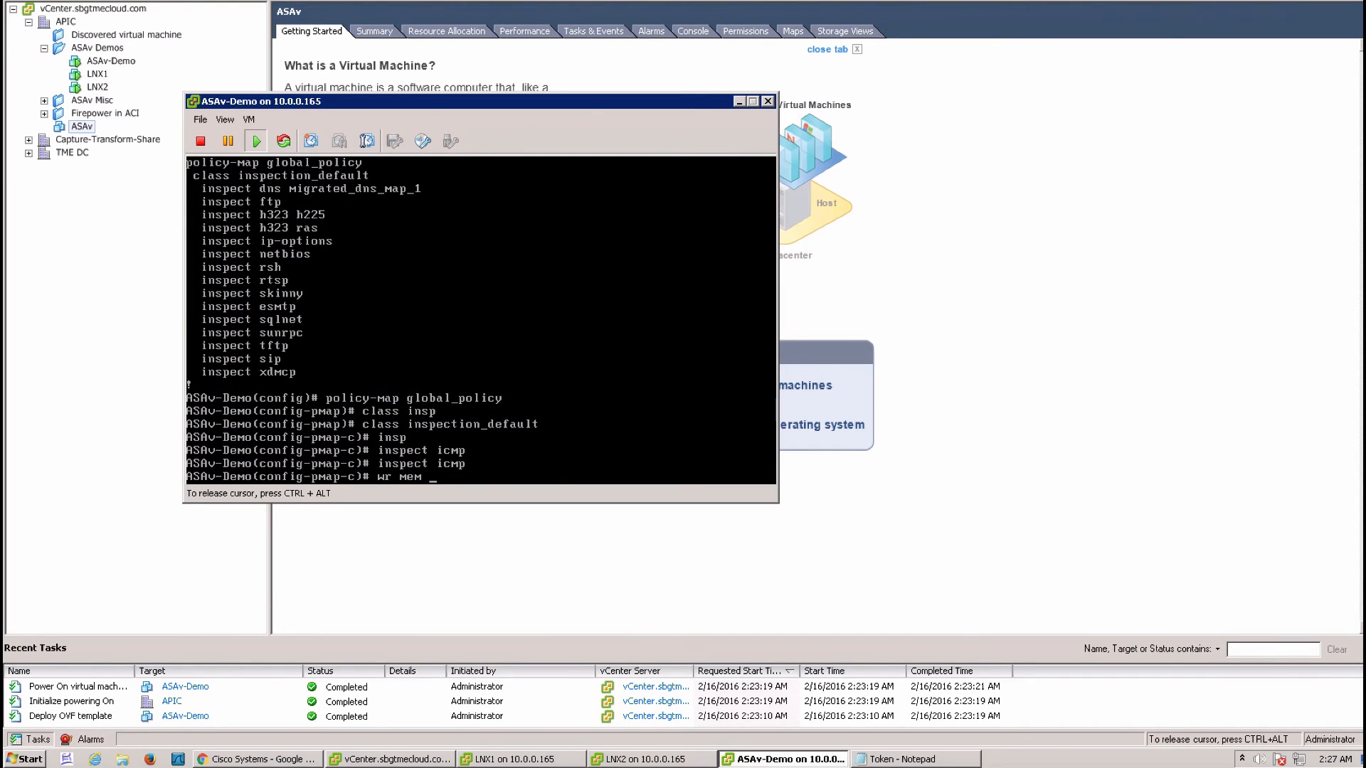
key(Return)
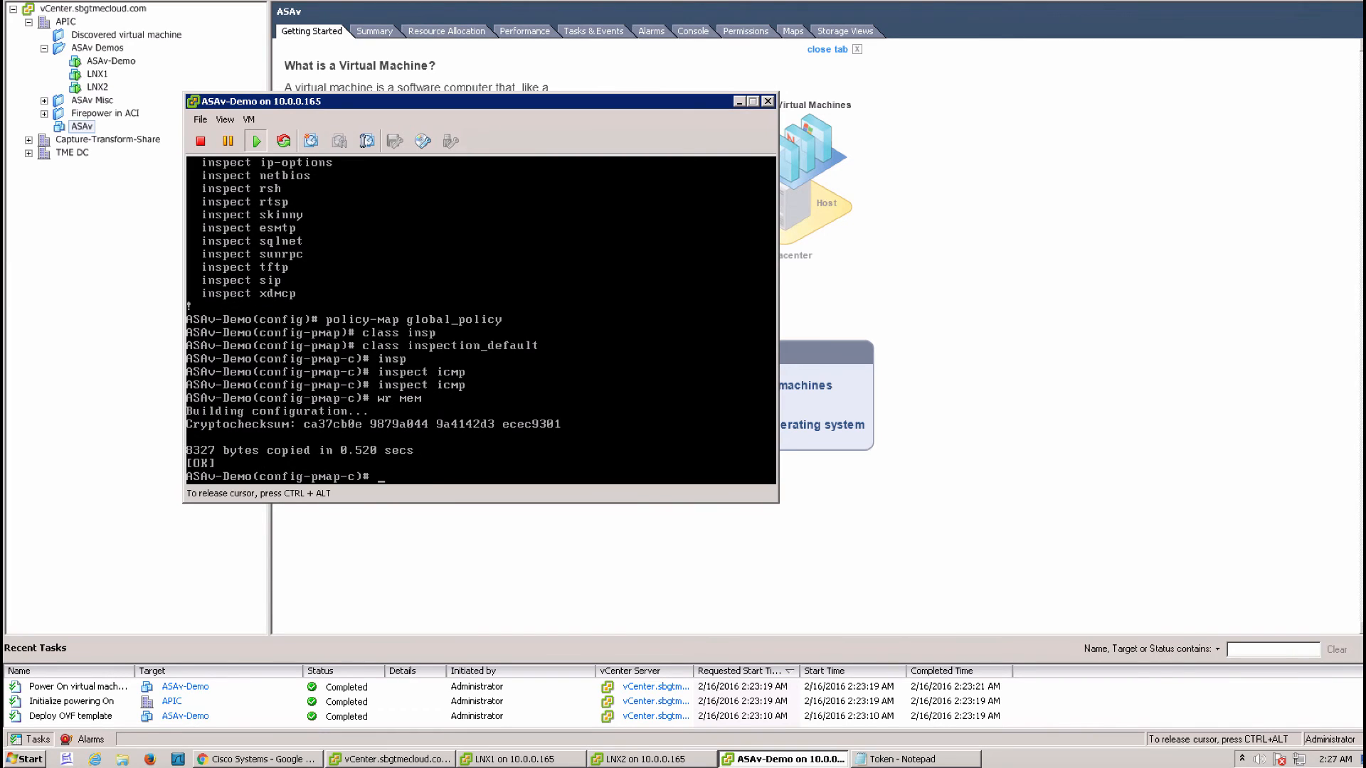
text(exit)
key(Return)
key(Return)
key(Return)
key(Return)
key(Return)
key(Return)
key(Return)
key(Return)
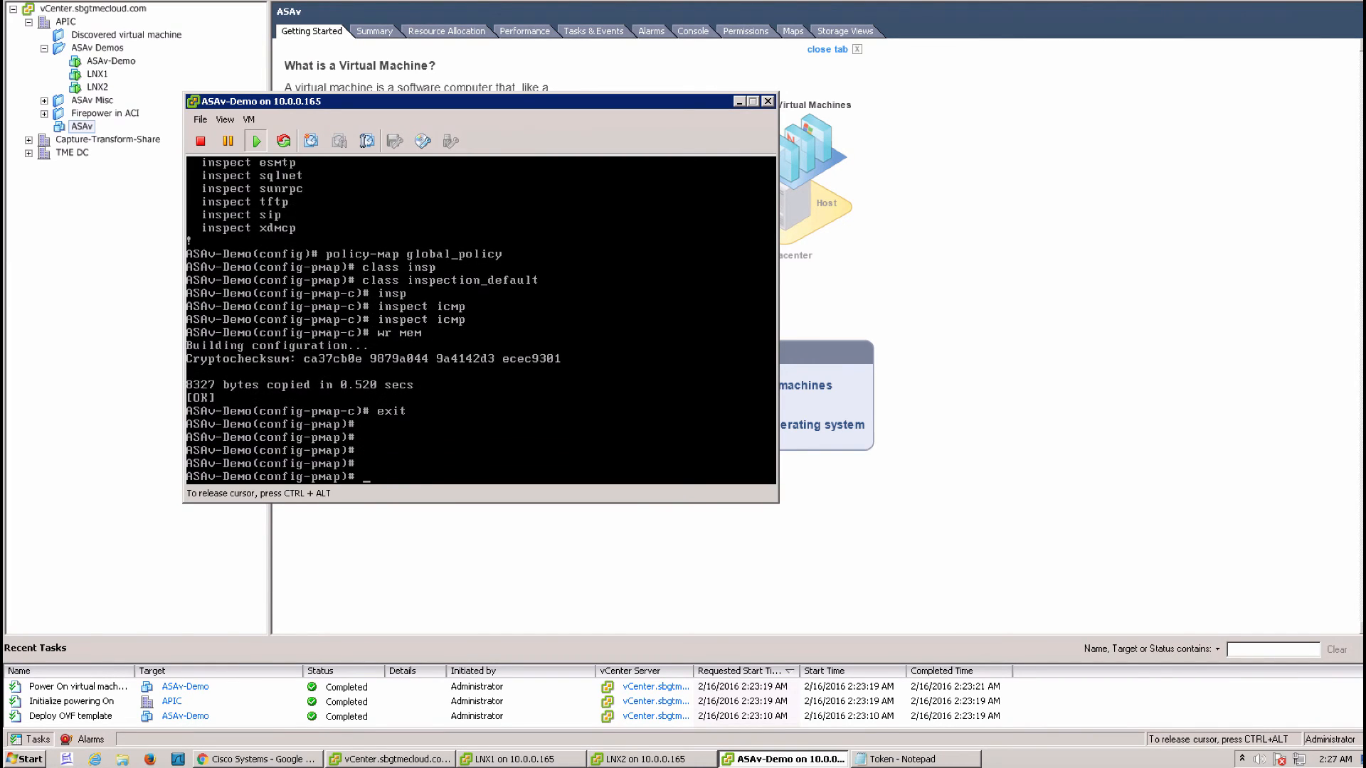
text(exit)
key(Return)
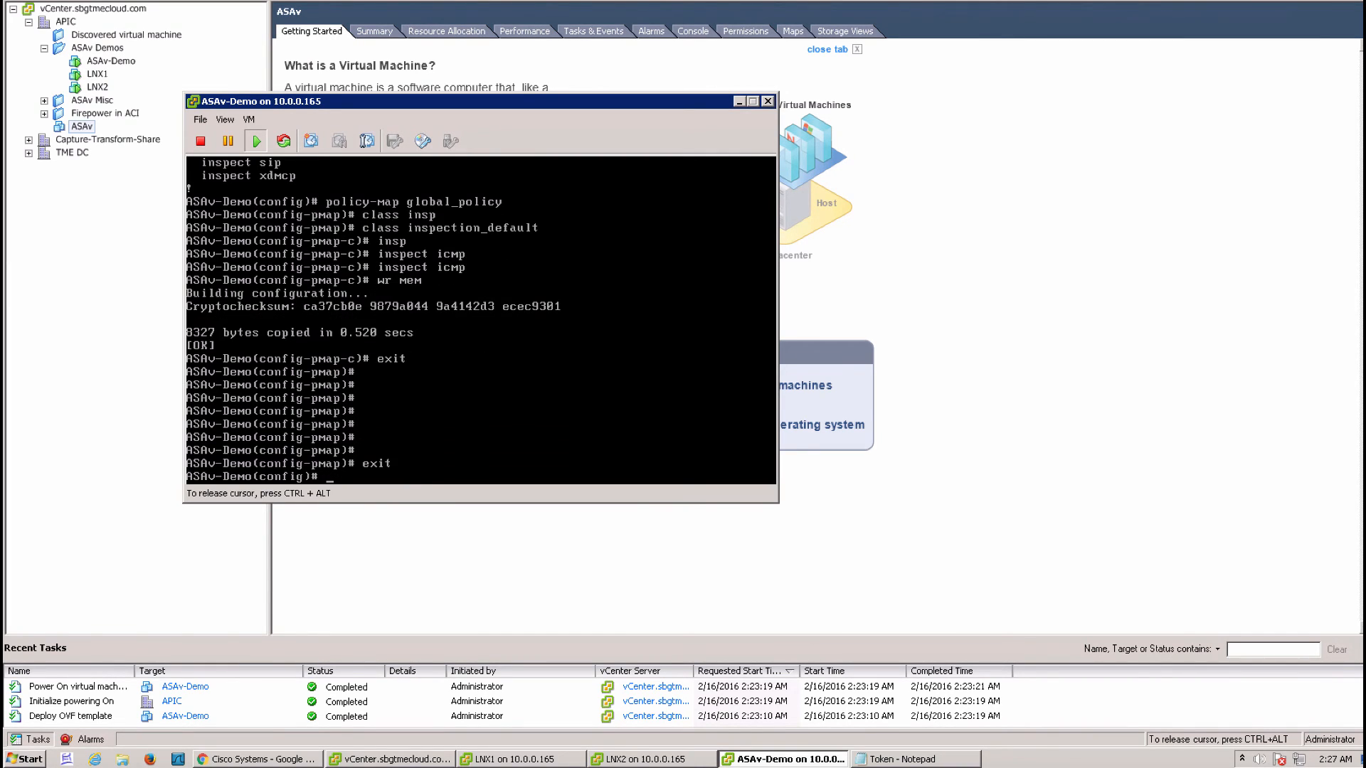
text(sh ip)
key(Return)
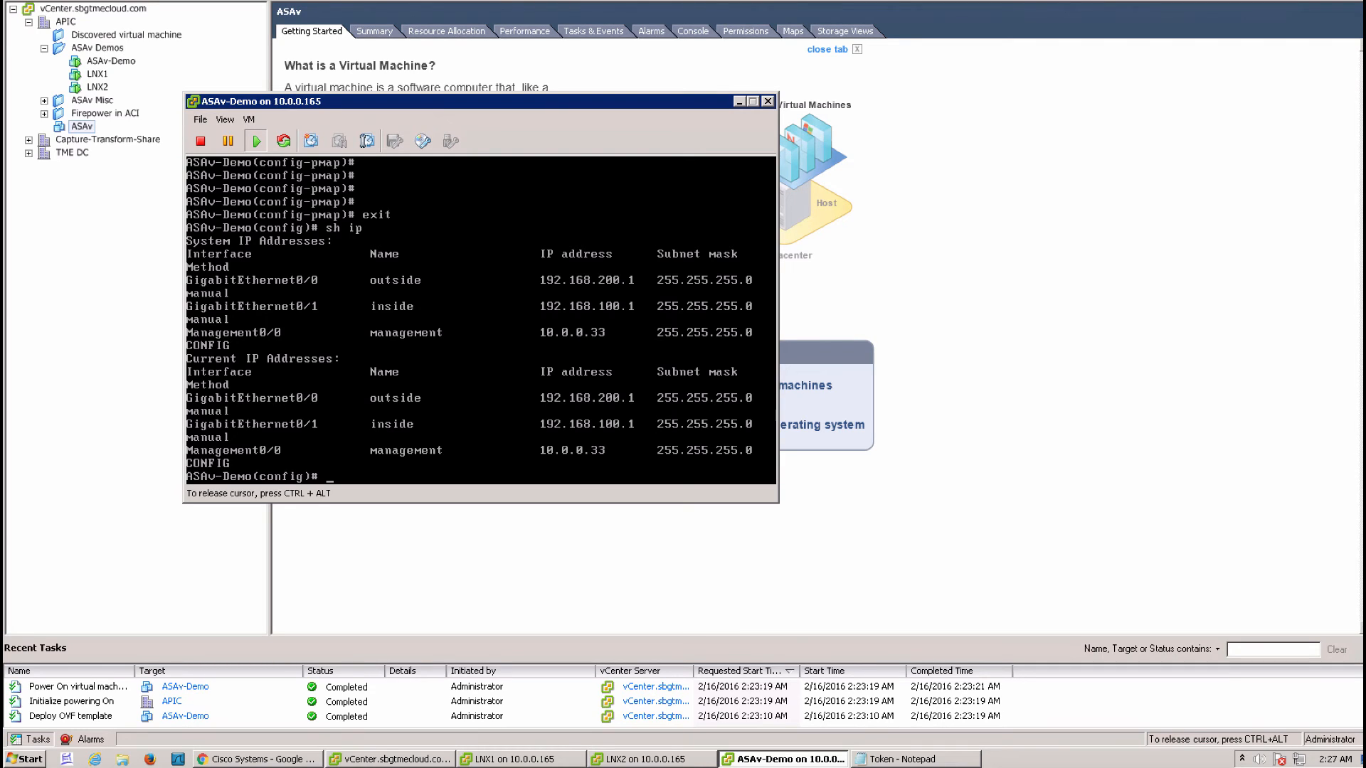
Ping outside host 192.168.200.35 and inside host 192.168.100.34 from ASAv-Demo
text(ping 192.168.200.35)
key(Return)
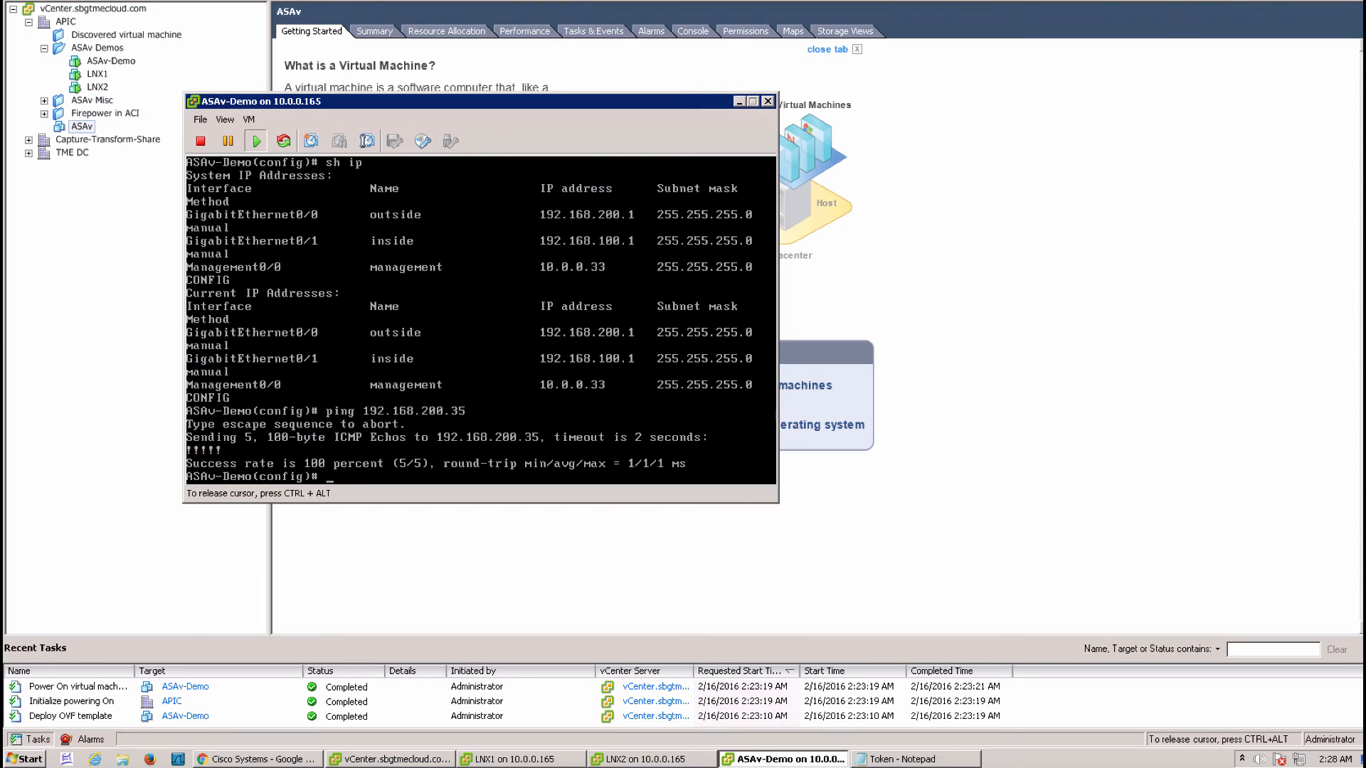
text(ping 192.168.100.34)
key(Return)
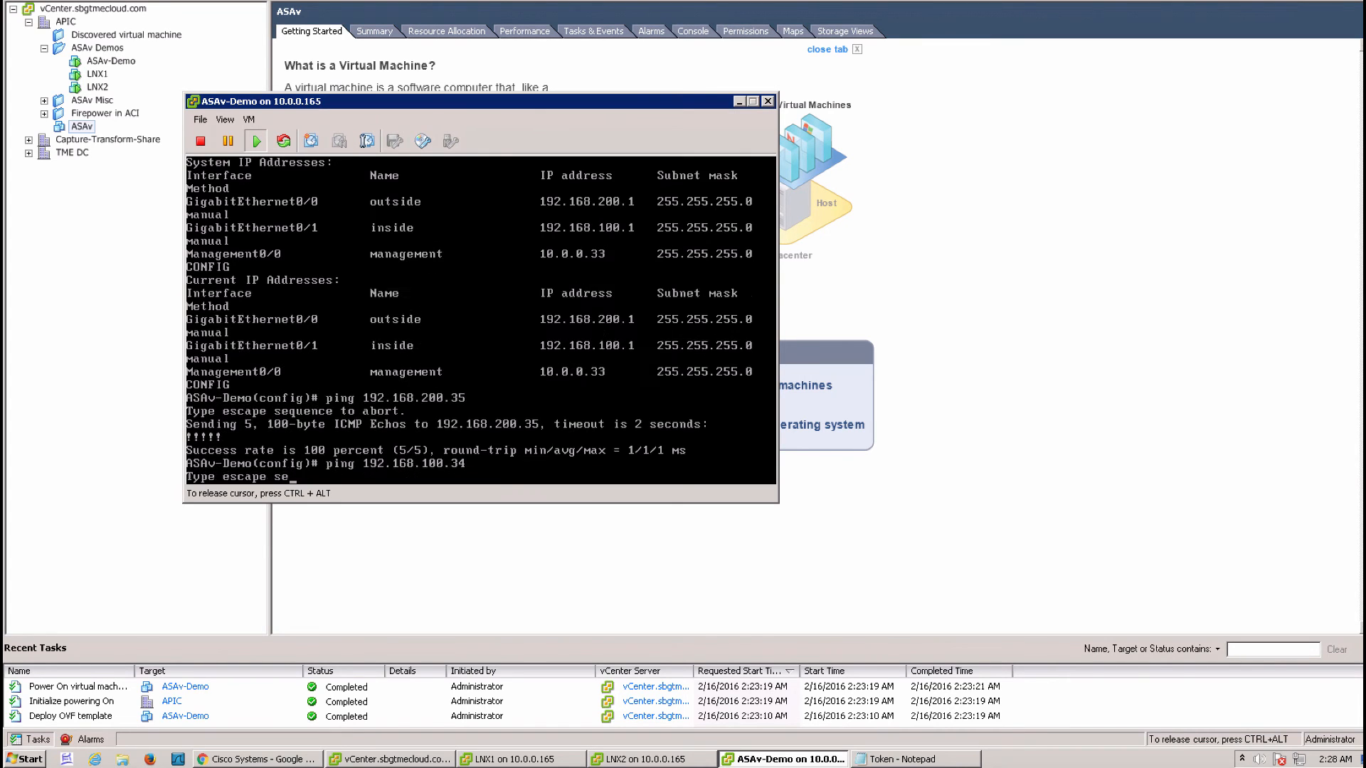
Save the configuration again with wr mem and bring LNX1's console to the front
text(wr mem)
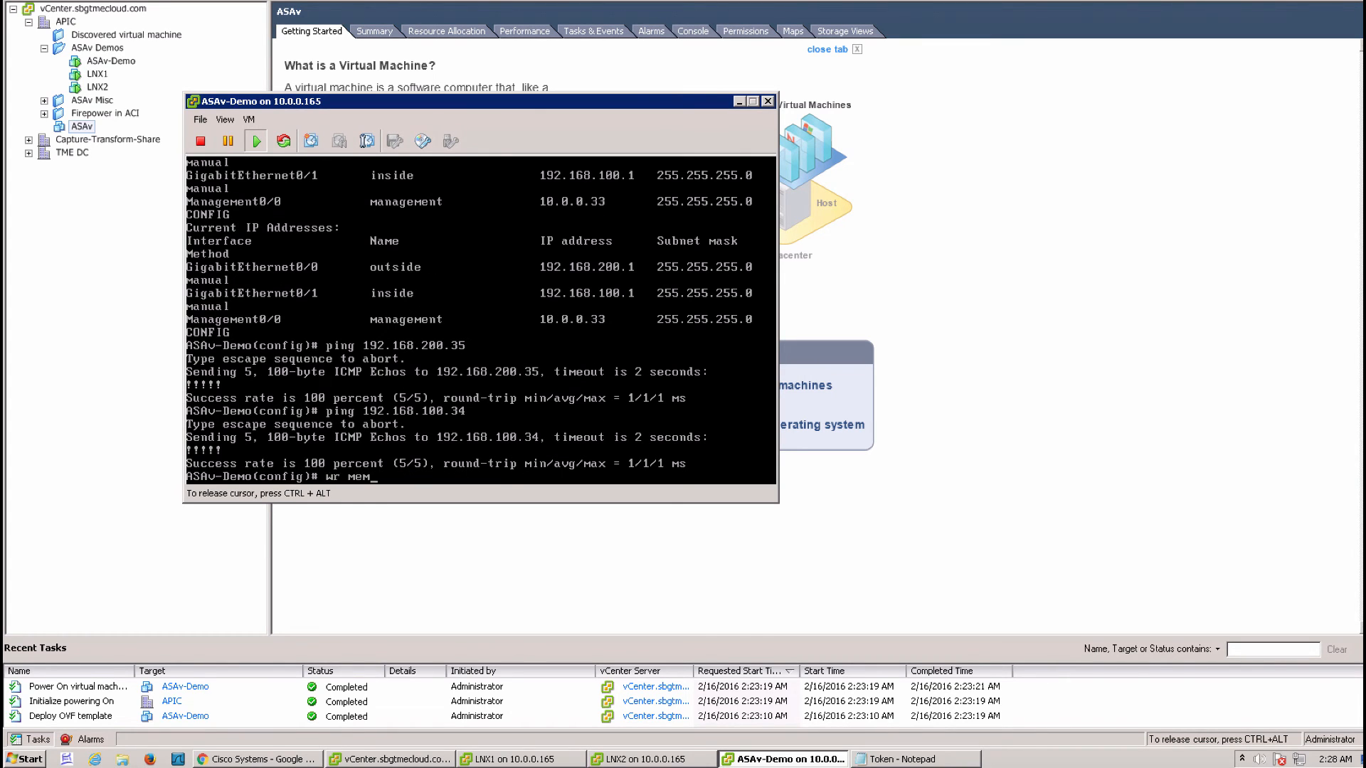
key(Return)
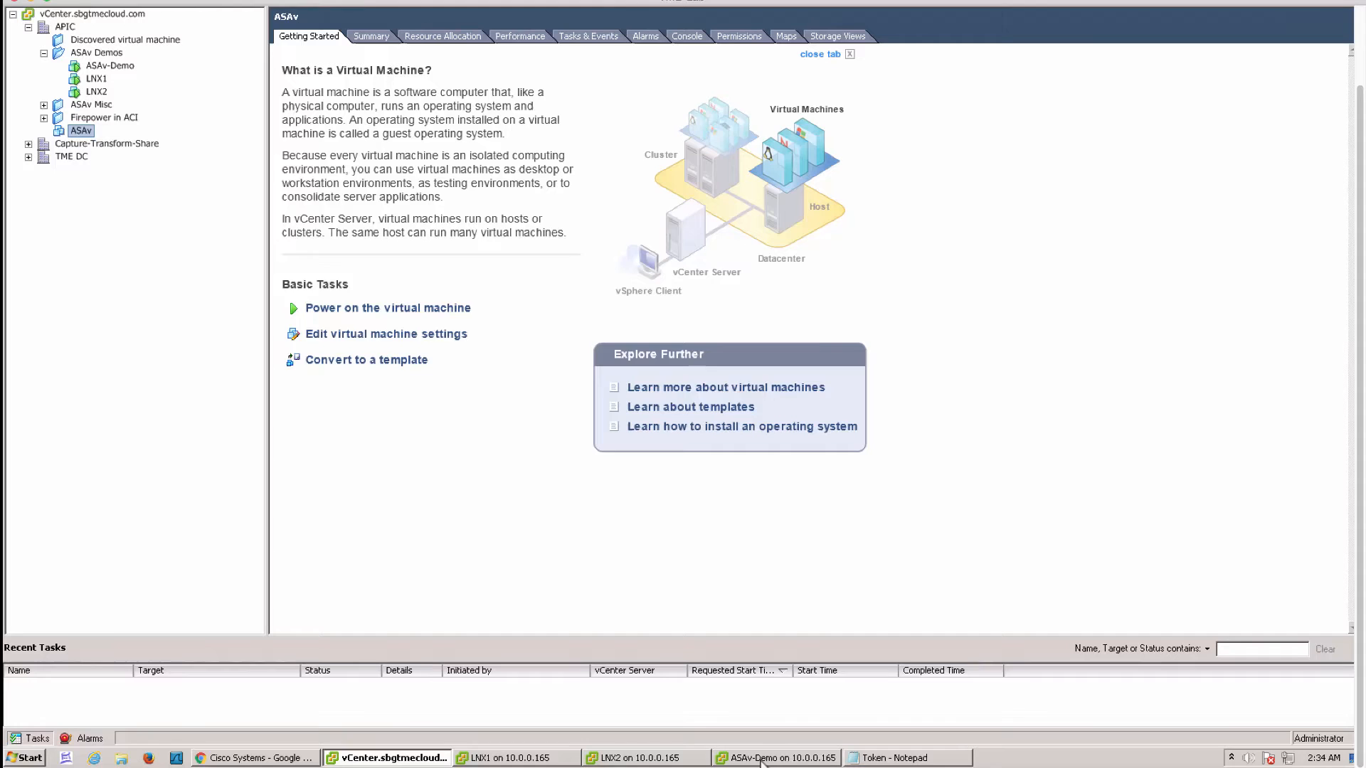
click(759, 758)
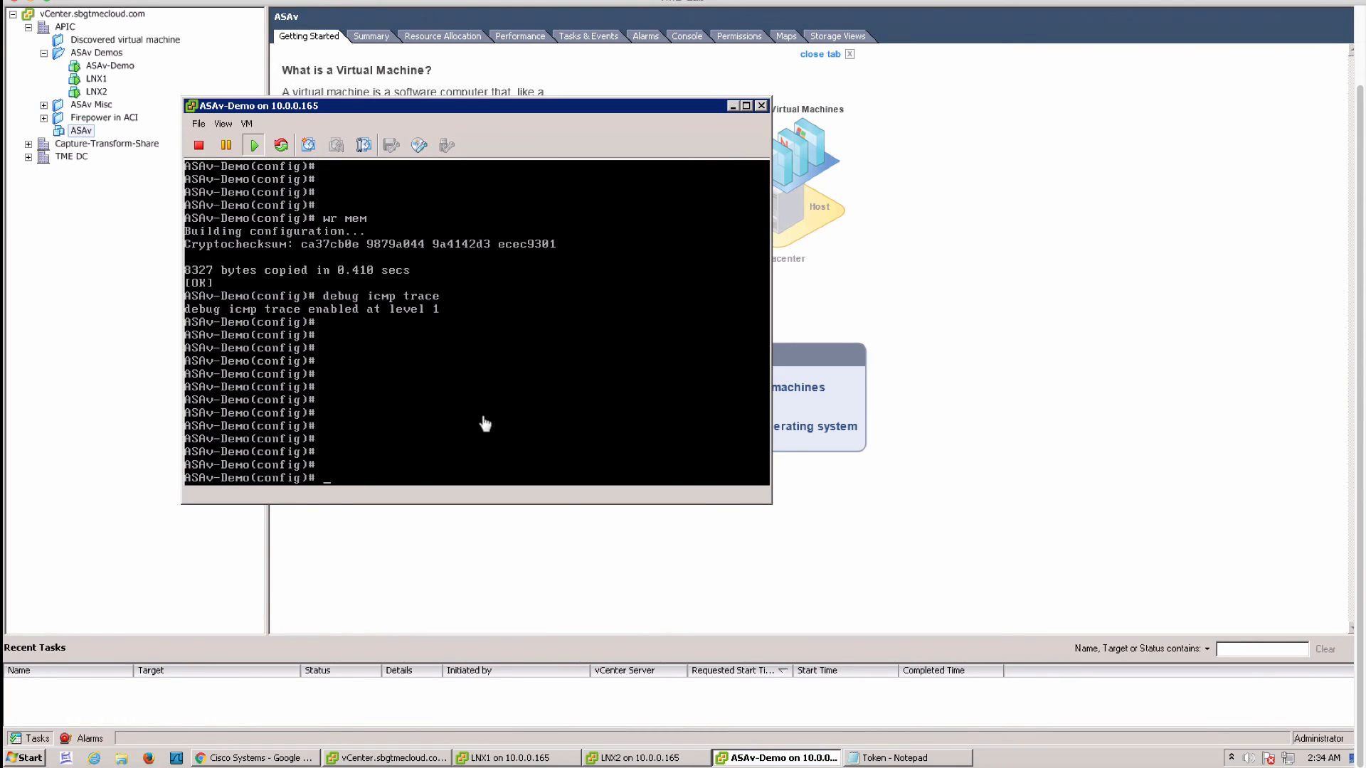
click(527, 758)
Unlock LNX1 with its password and display its routing table with route
click(406, 435)
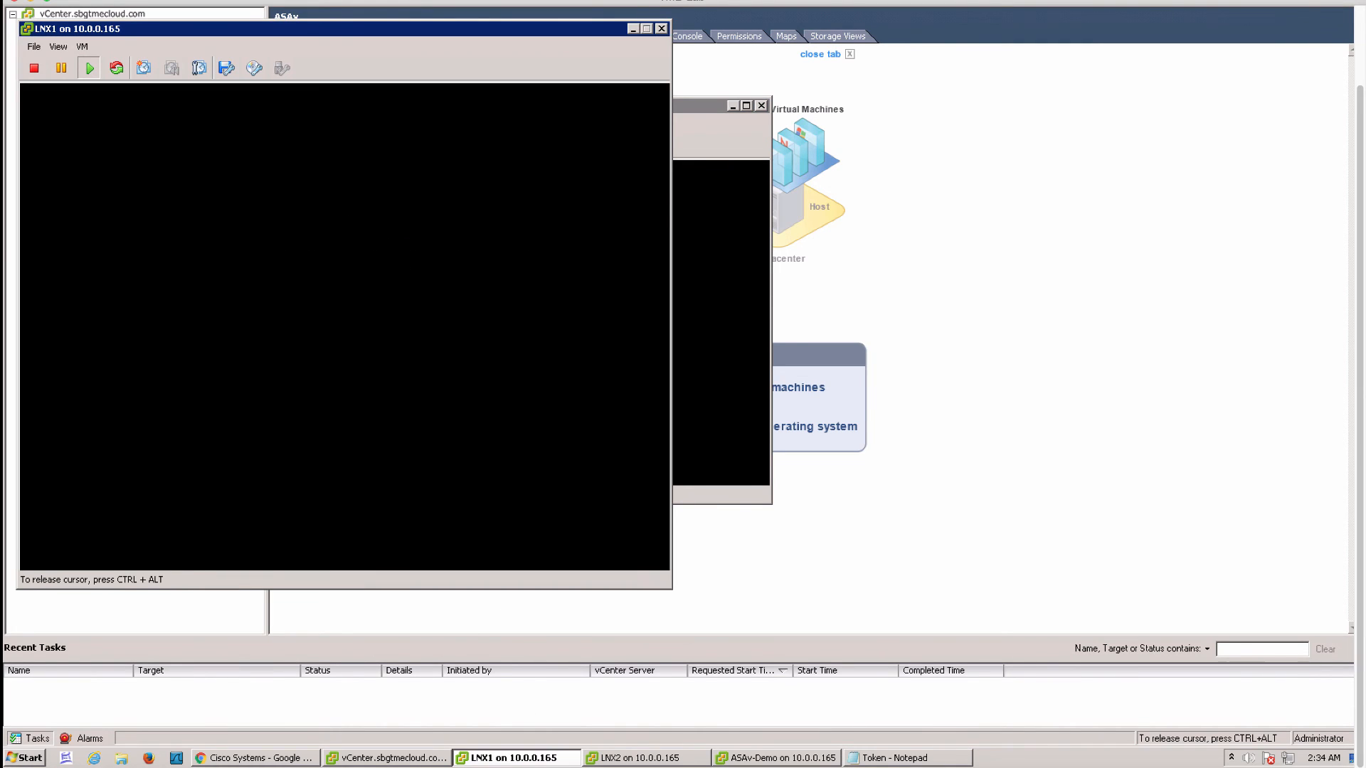
text(********)
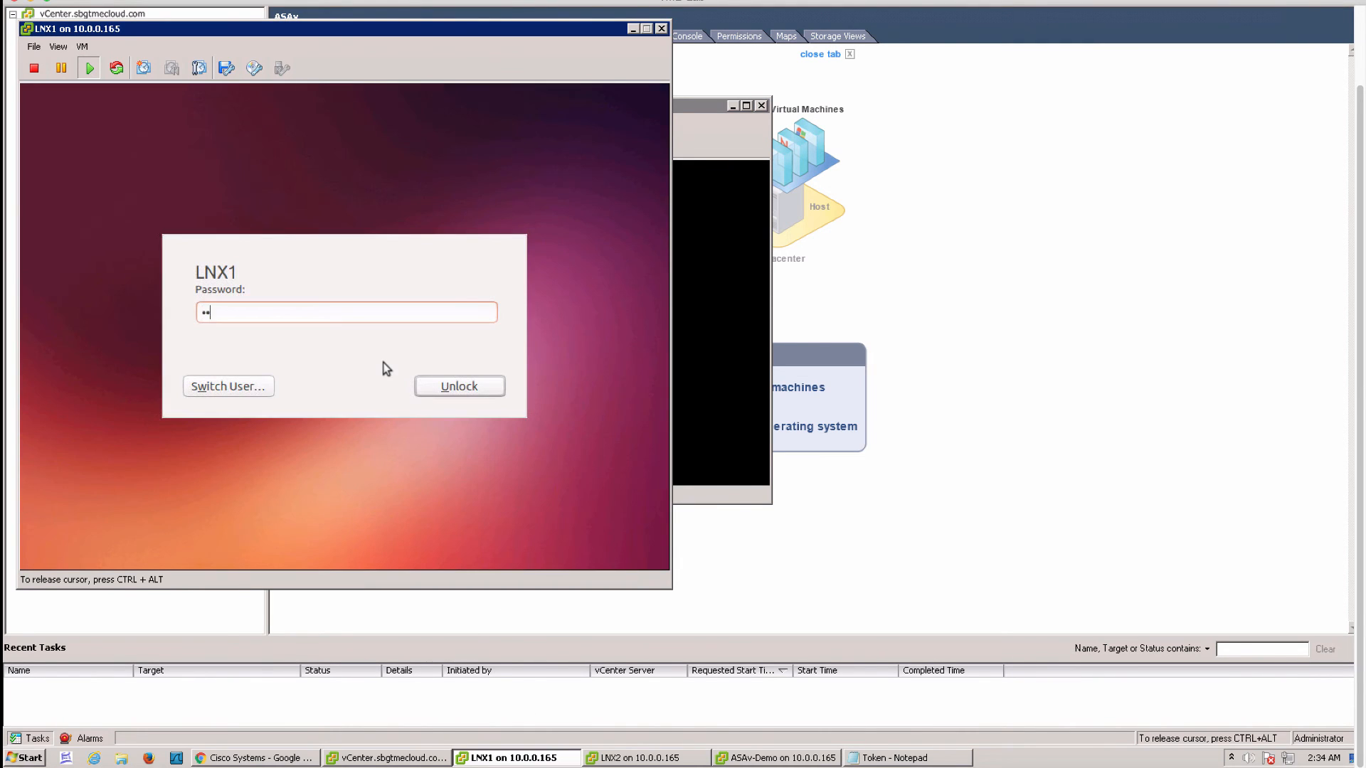
key(Return)
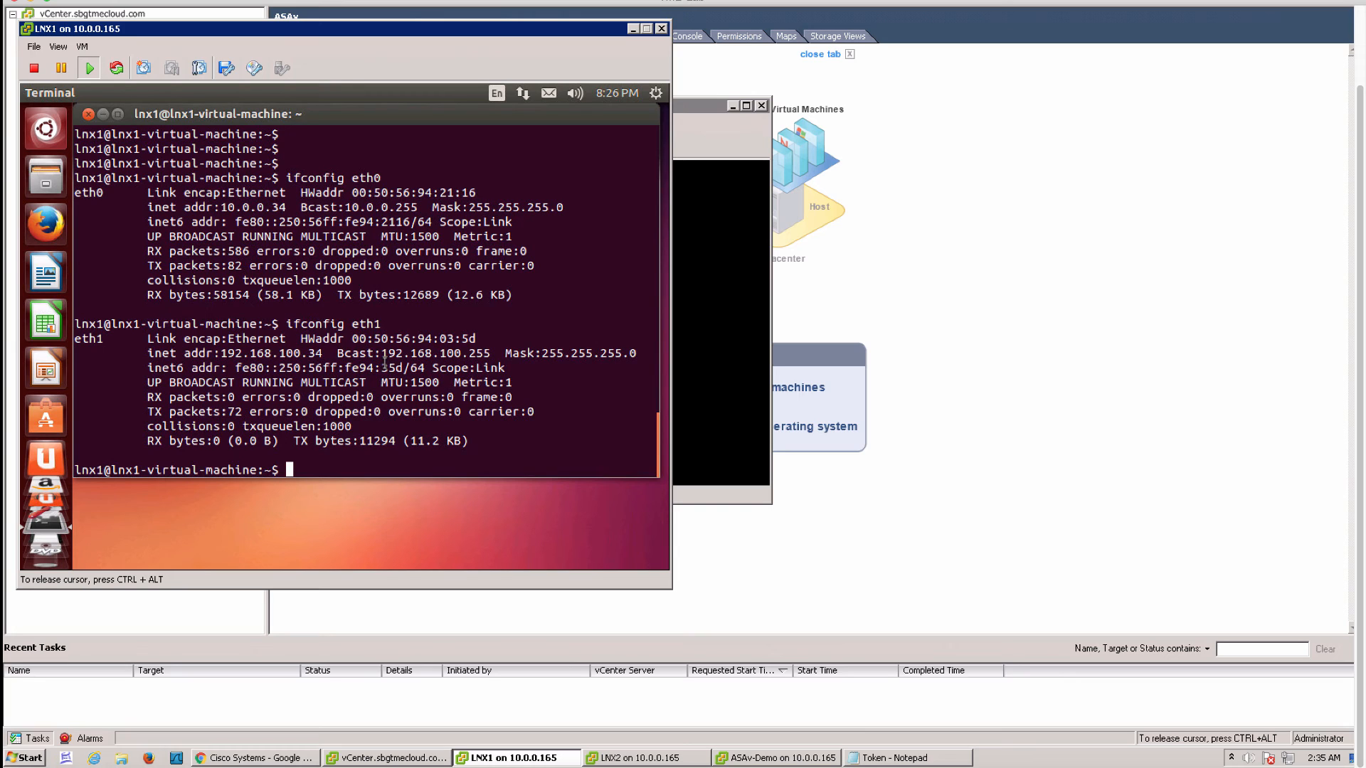
text(route)
key(Return)
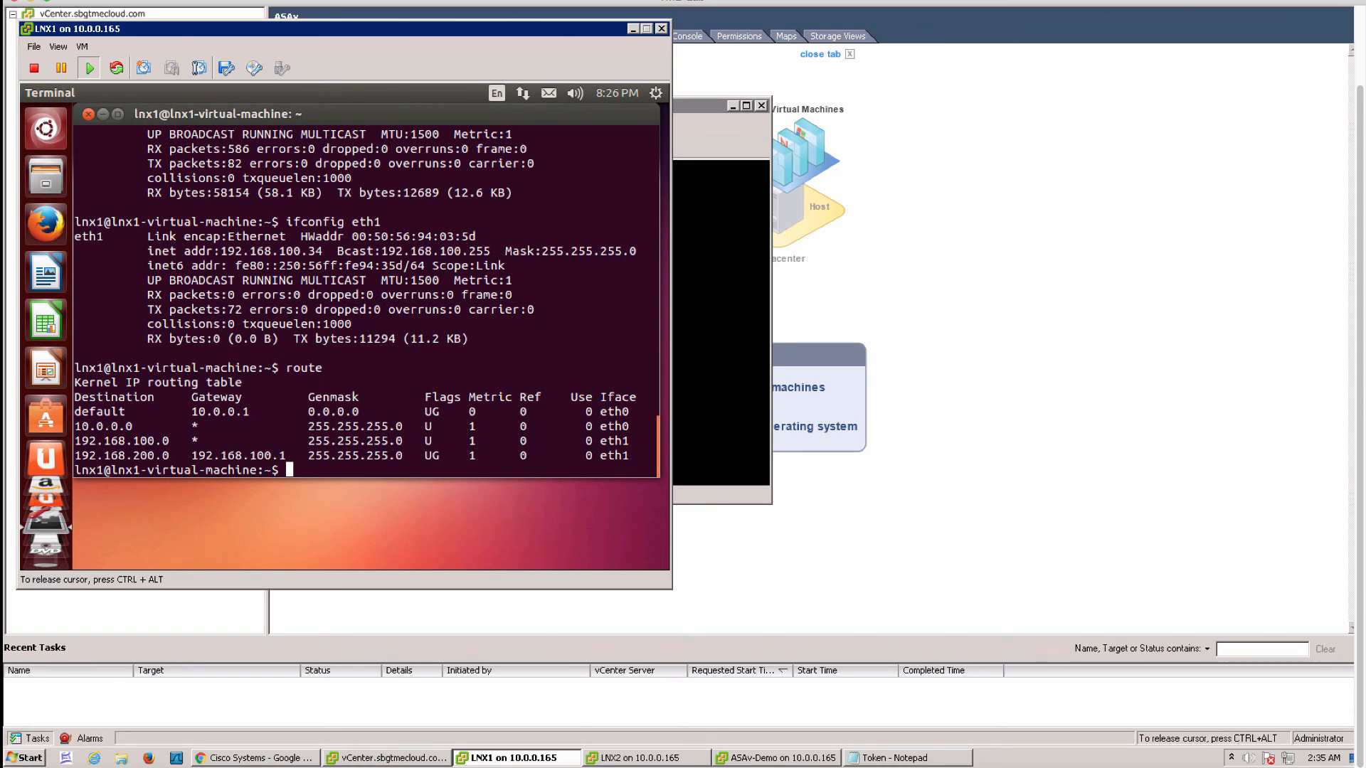
Ping the ASA inside address 192.168.100.1 from LNX1, stopping after several replies
text(ping 192.168.100.1)
key(Return)
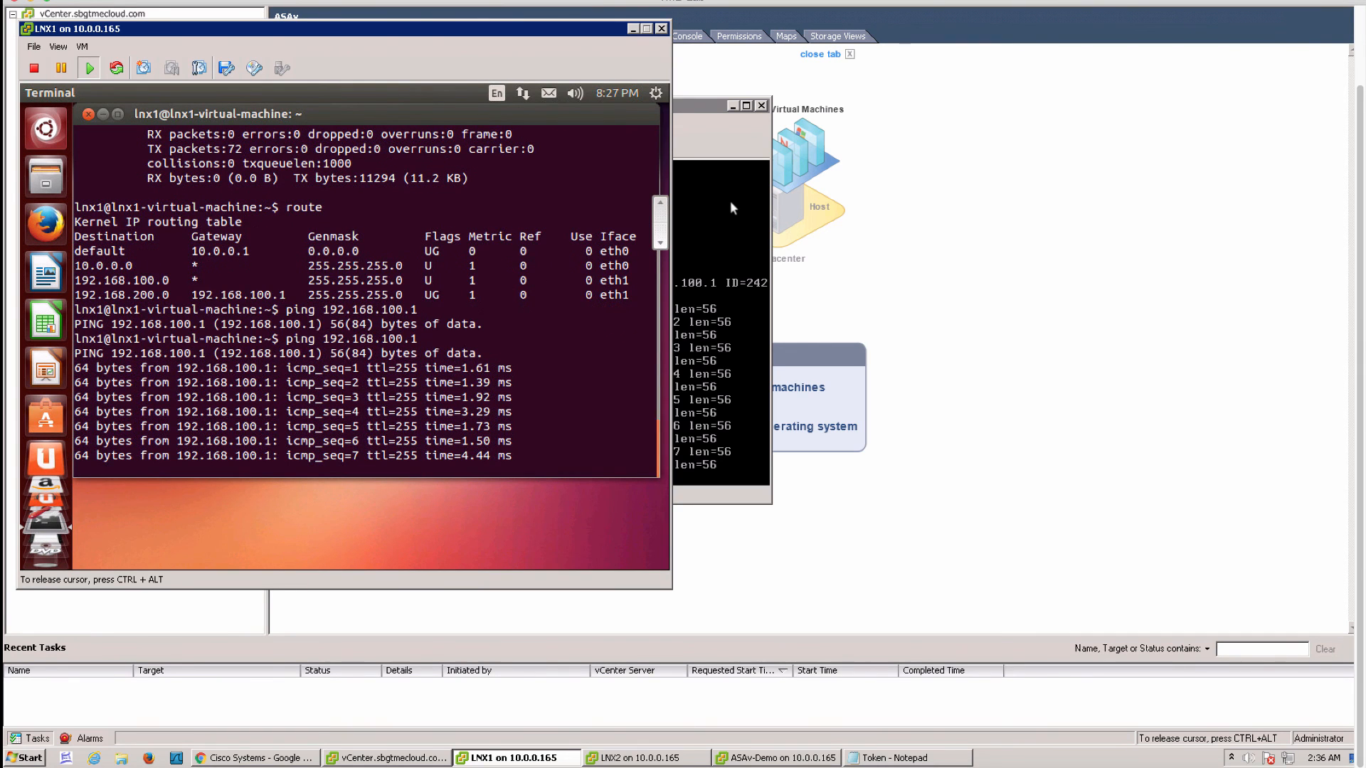
key(ctrl+z)
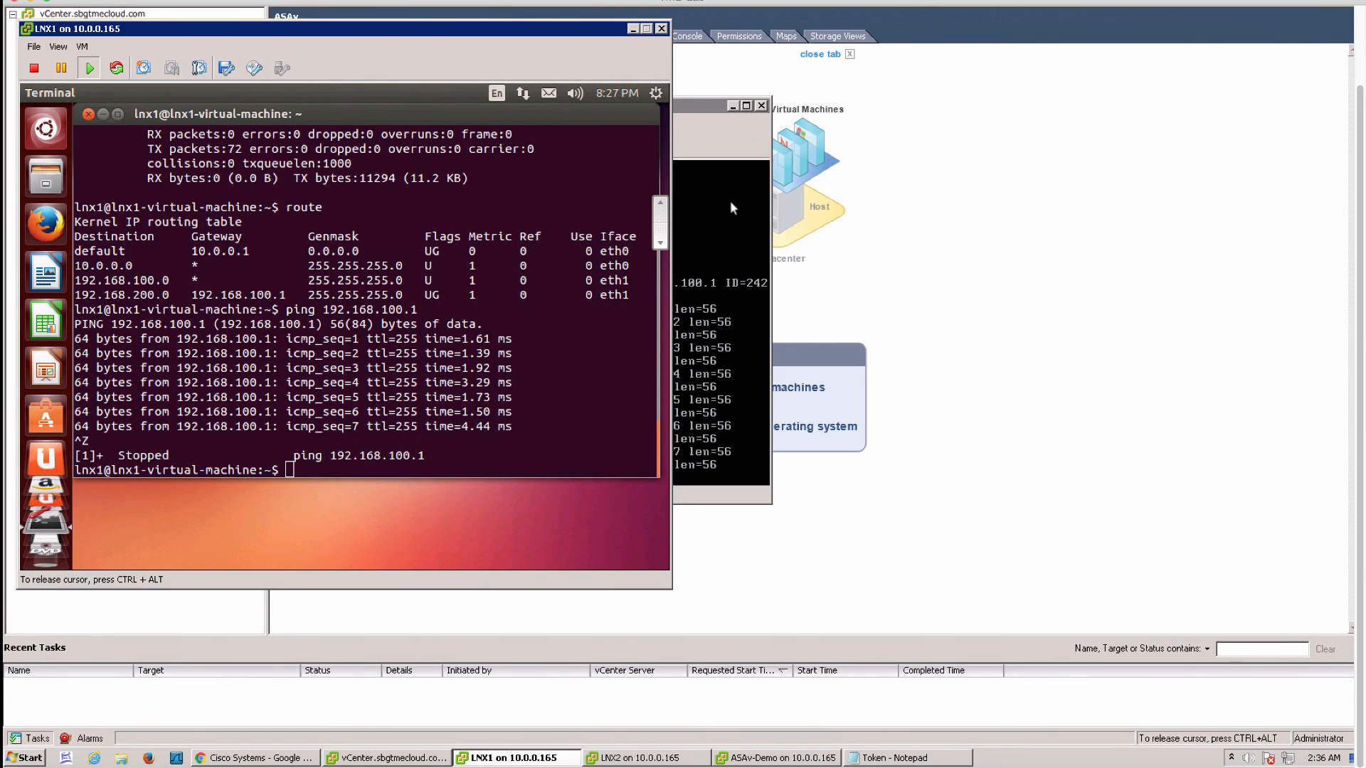
Switch from the ASA console to LNX2 and unlock it with its password
click(702, 262)
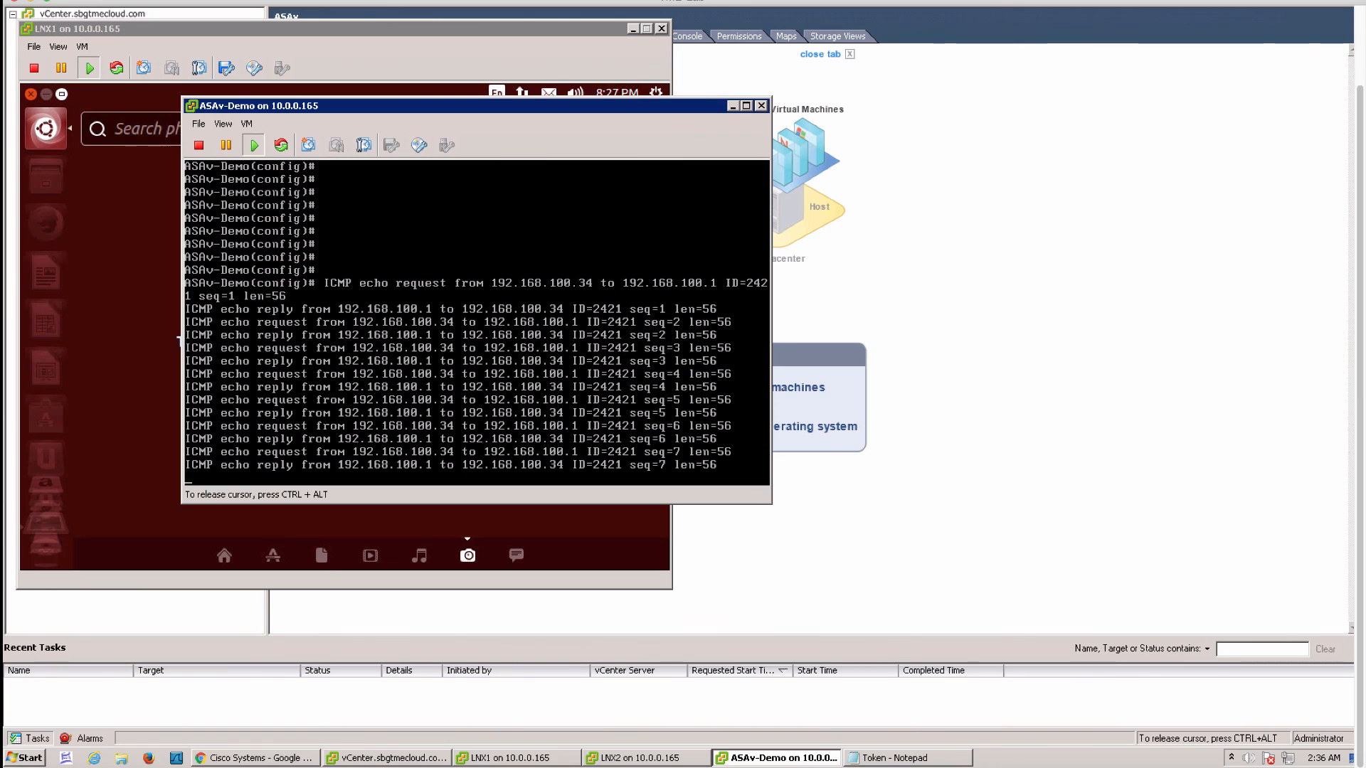
key(ctrl+alt)
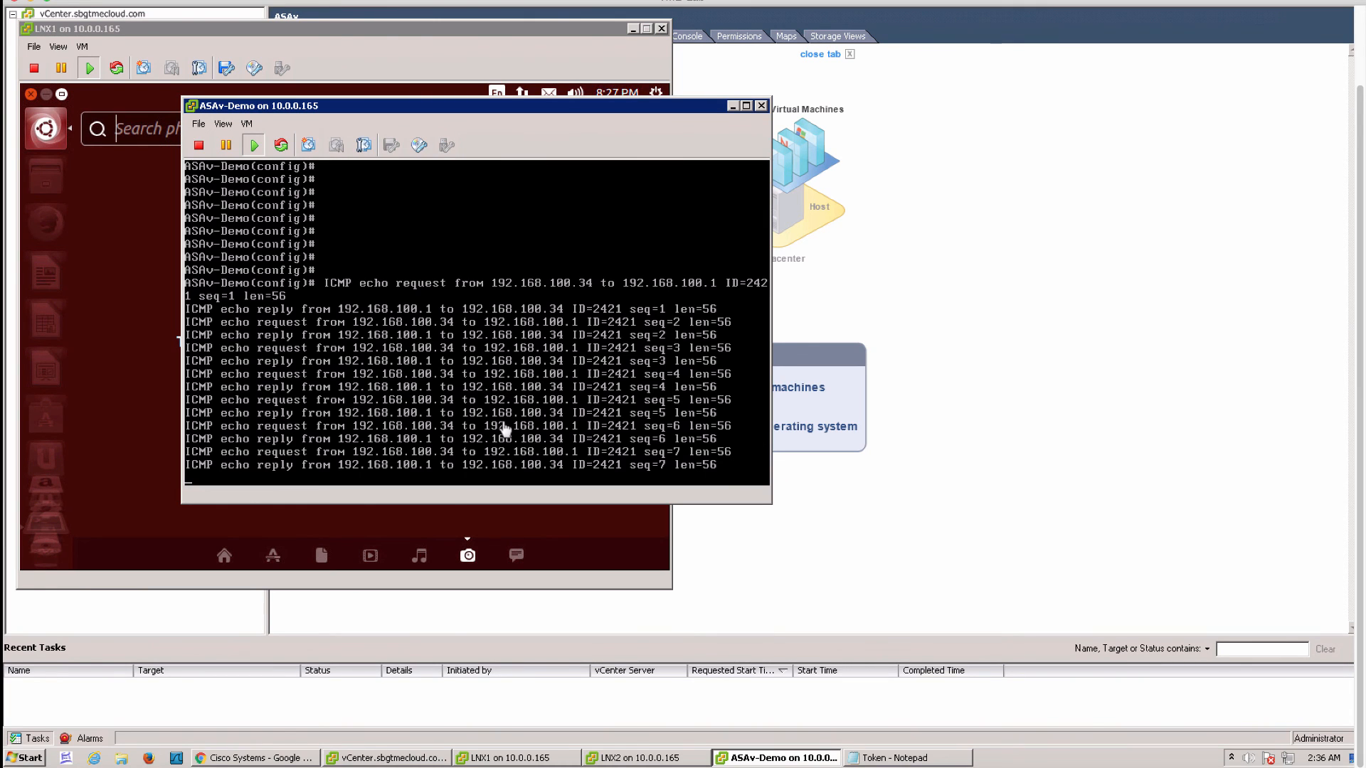
click(658, 758)
click(880, 415)
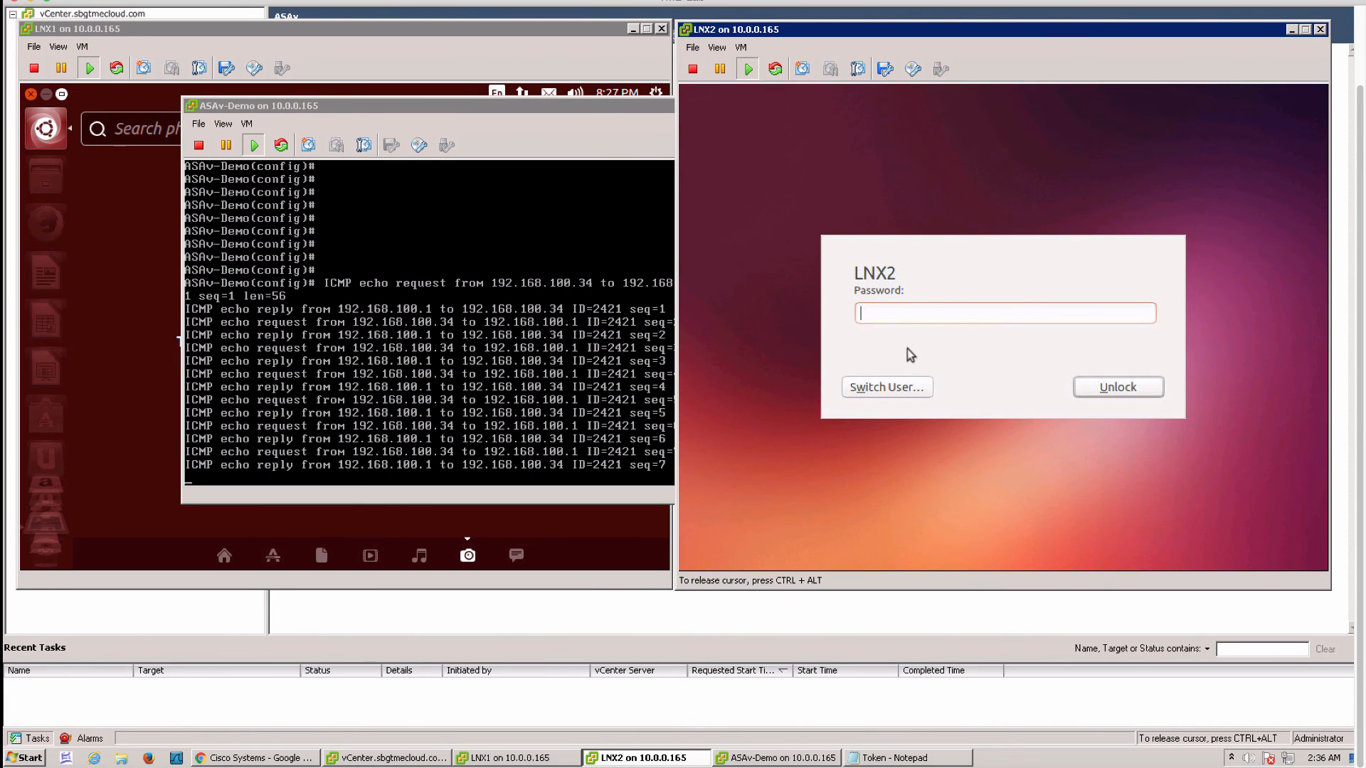
key(Return)
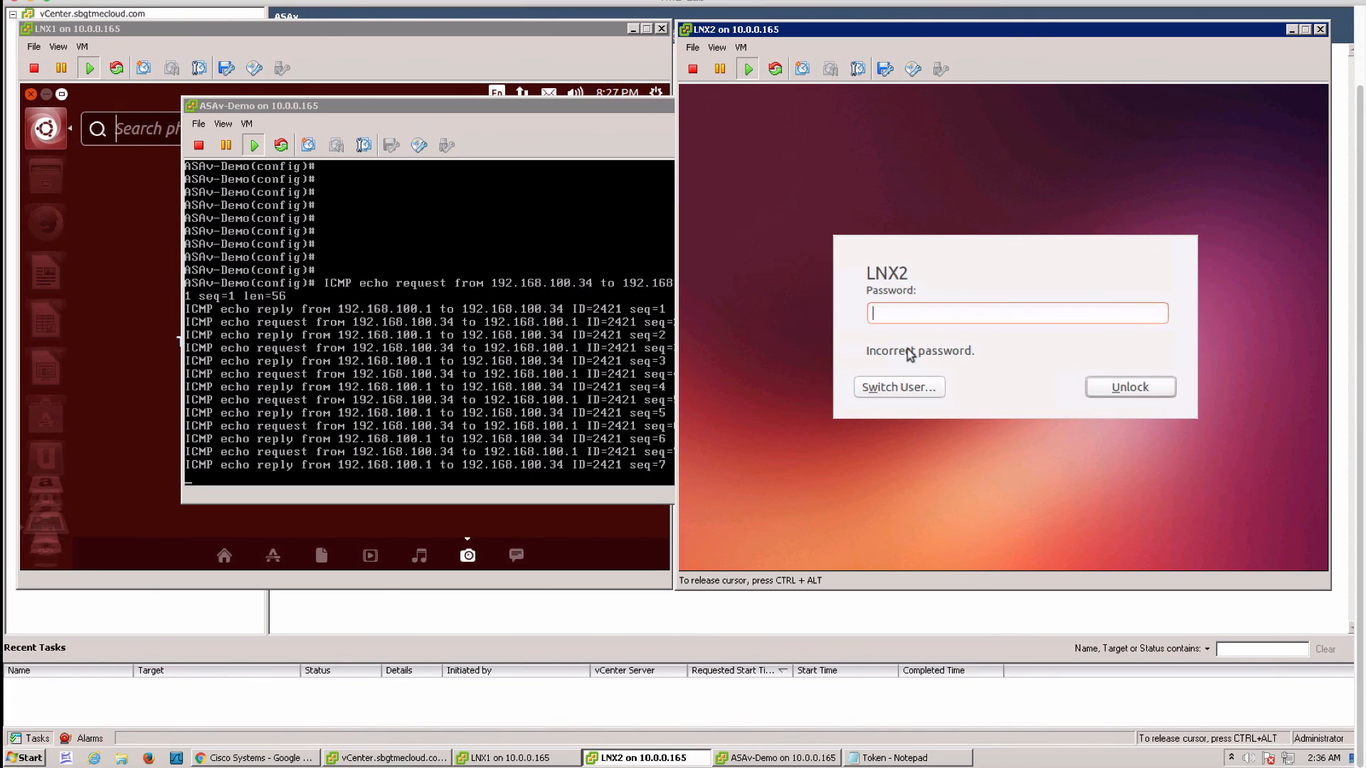
text(ubuntu)
key(Return)
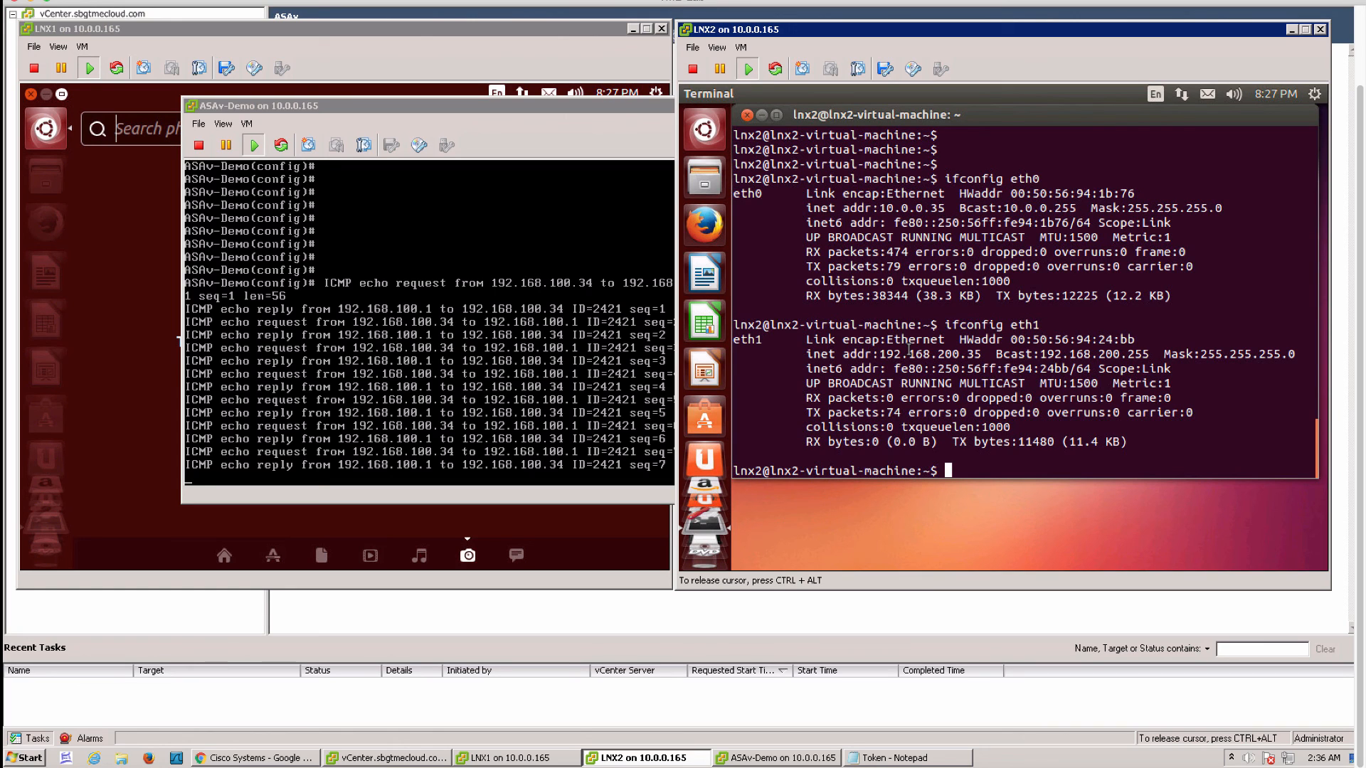
Ping the ASA outside address 192.168.200.1 from LNX2, stop it, and add blank lines
text(ping 192.168.200.1)
key(Return)
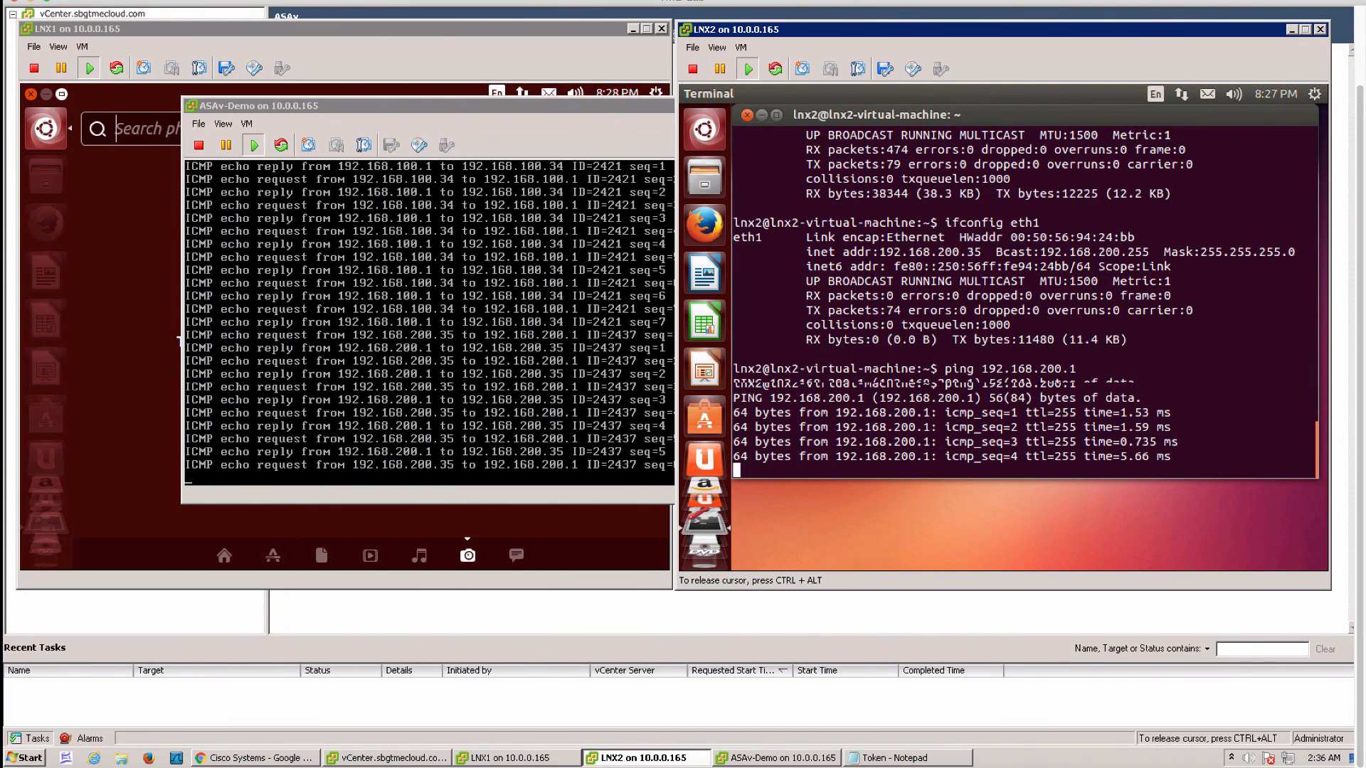
key(ctrl+z)
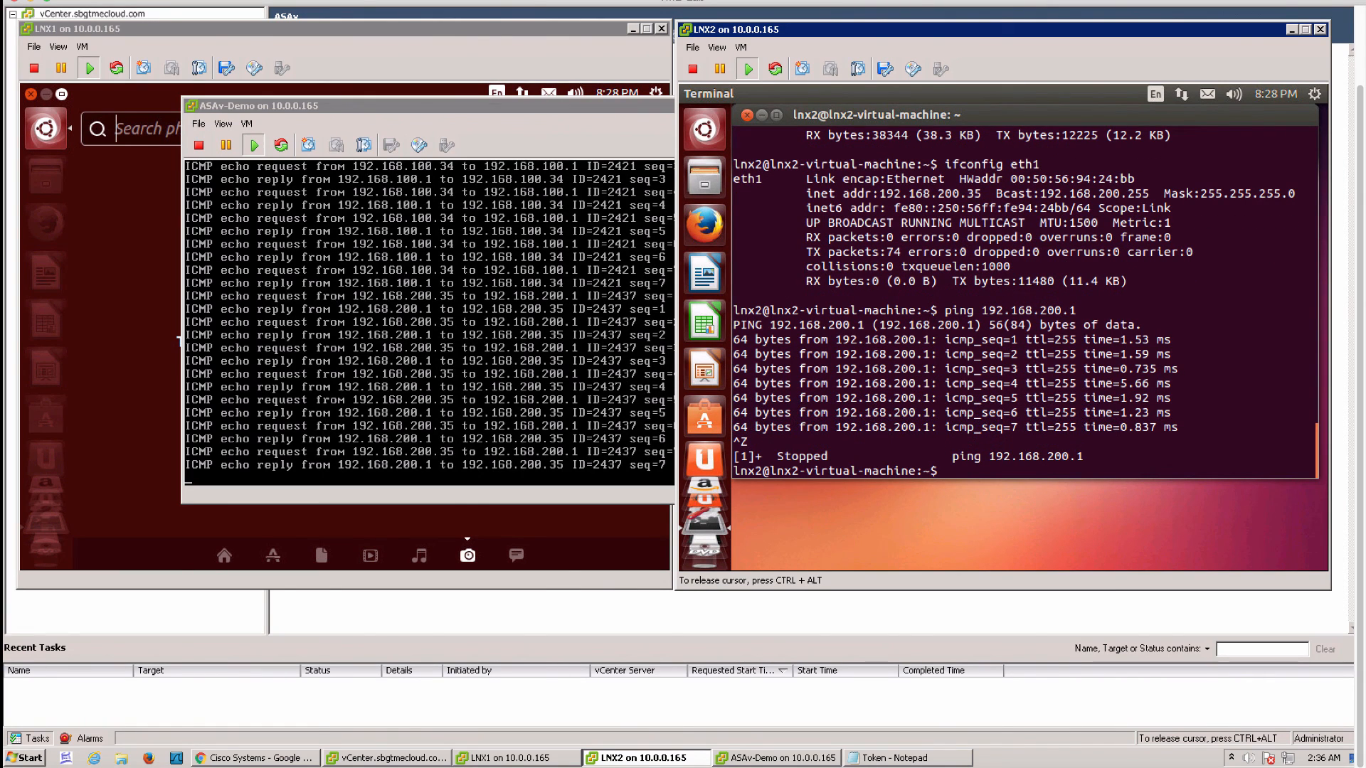
key(Return)
key(Return)
key(Return)
key(Return)
key(Return)
key(Return)
key(Return)
key(Return)
key(Return)
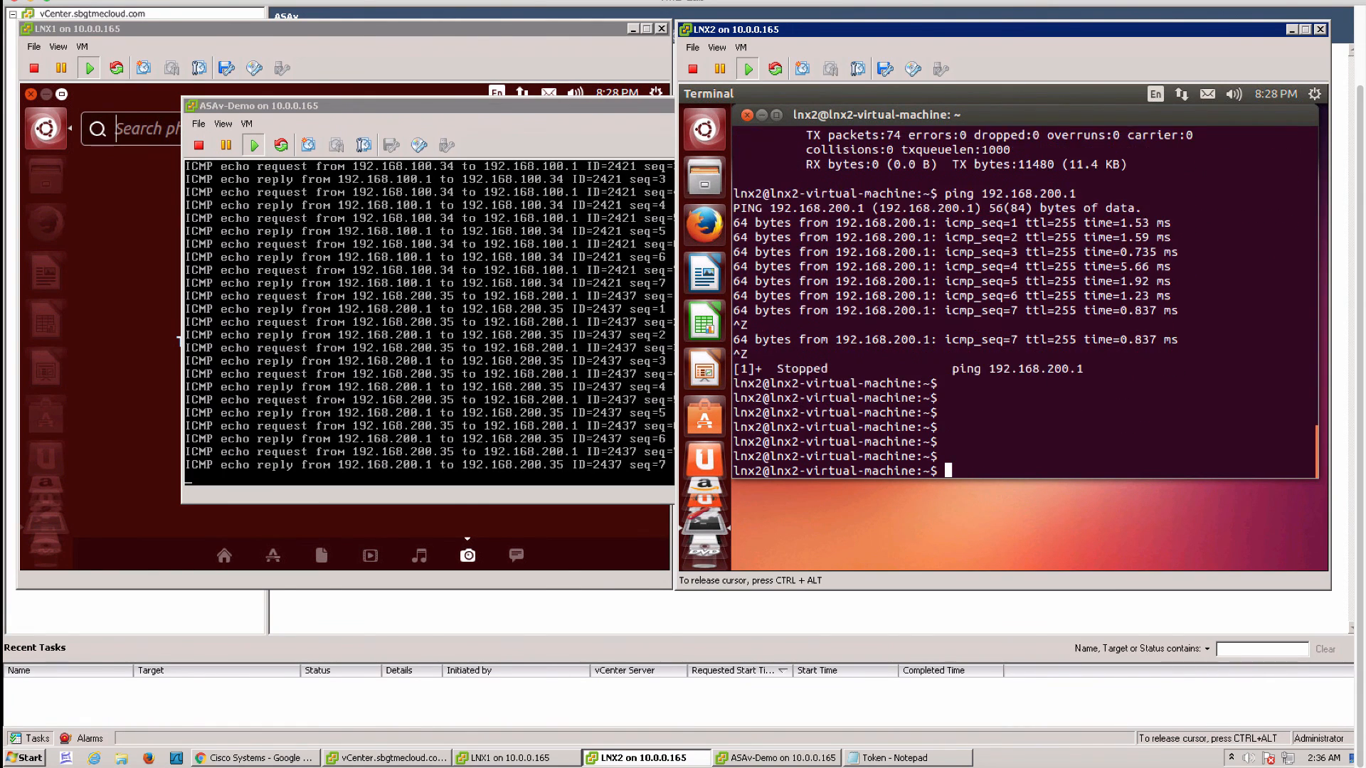
key(Return)
key(Return)
key(Return)
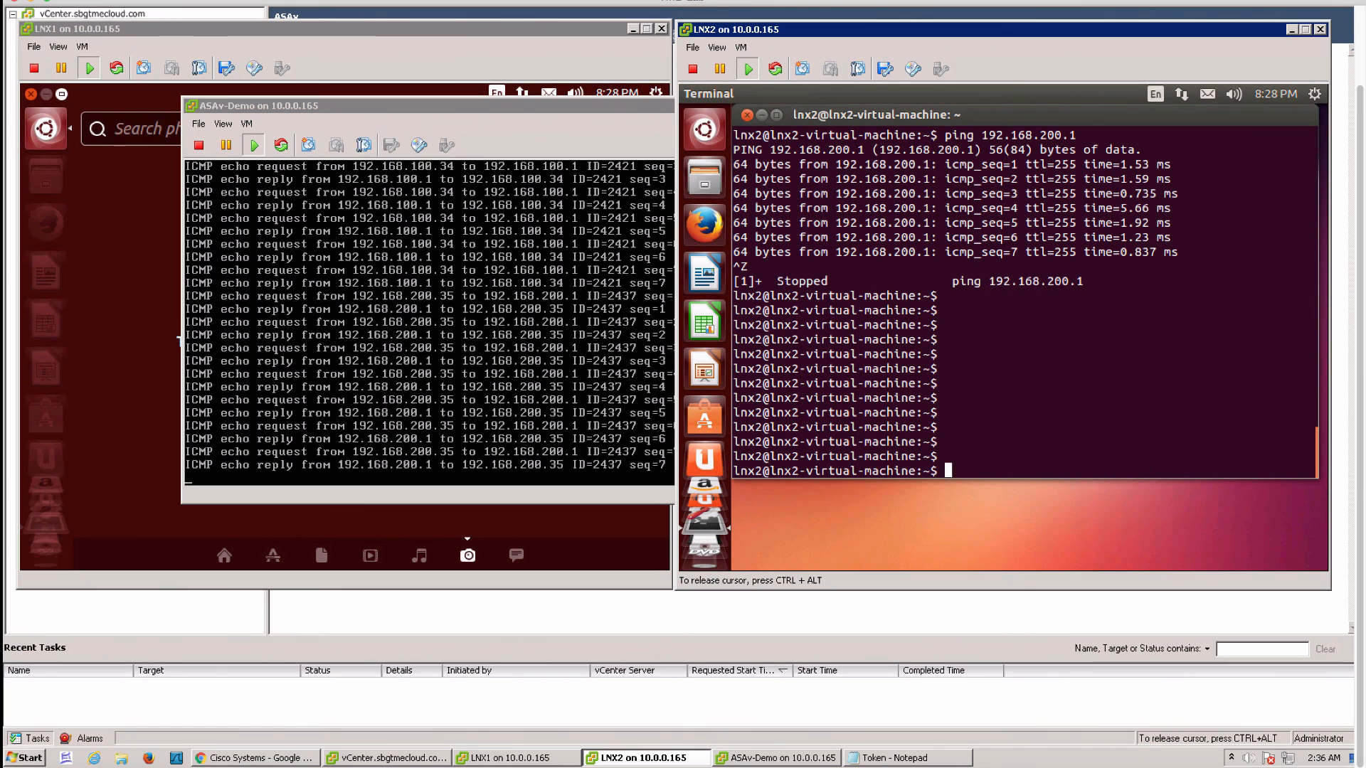
Ping LNX1 at 192.168.100.34 from LNX2 for five replies, then view the ASA's ICMP log
text(ping 192.168.100.)
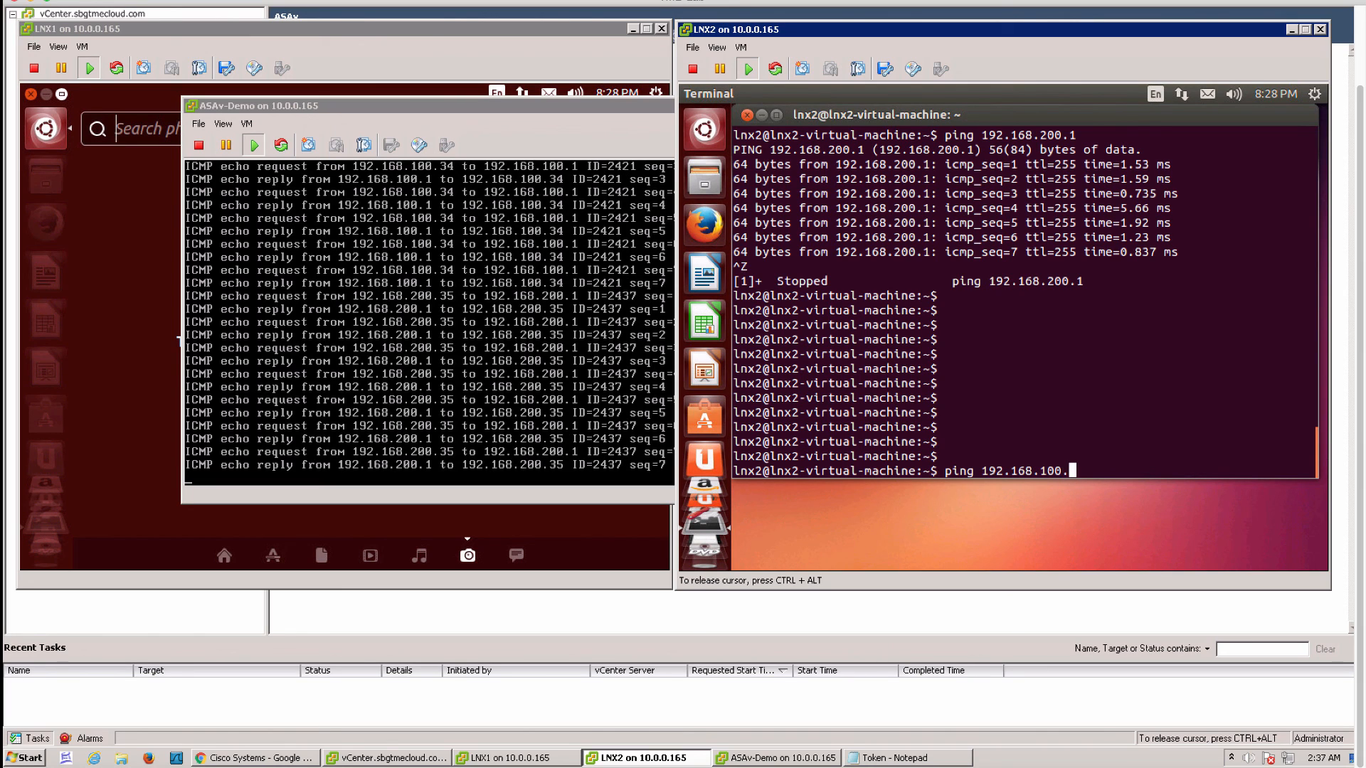
text(34)
key(Return)
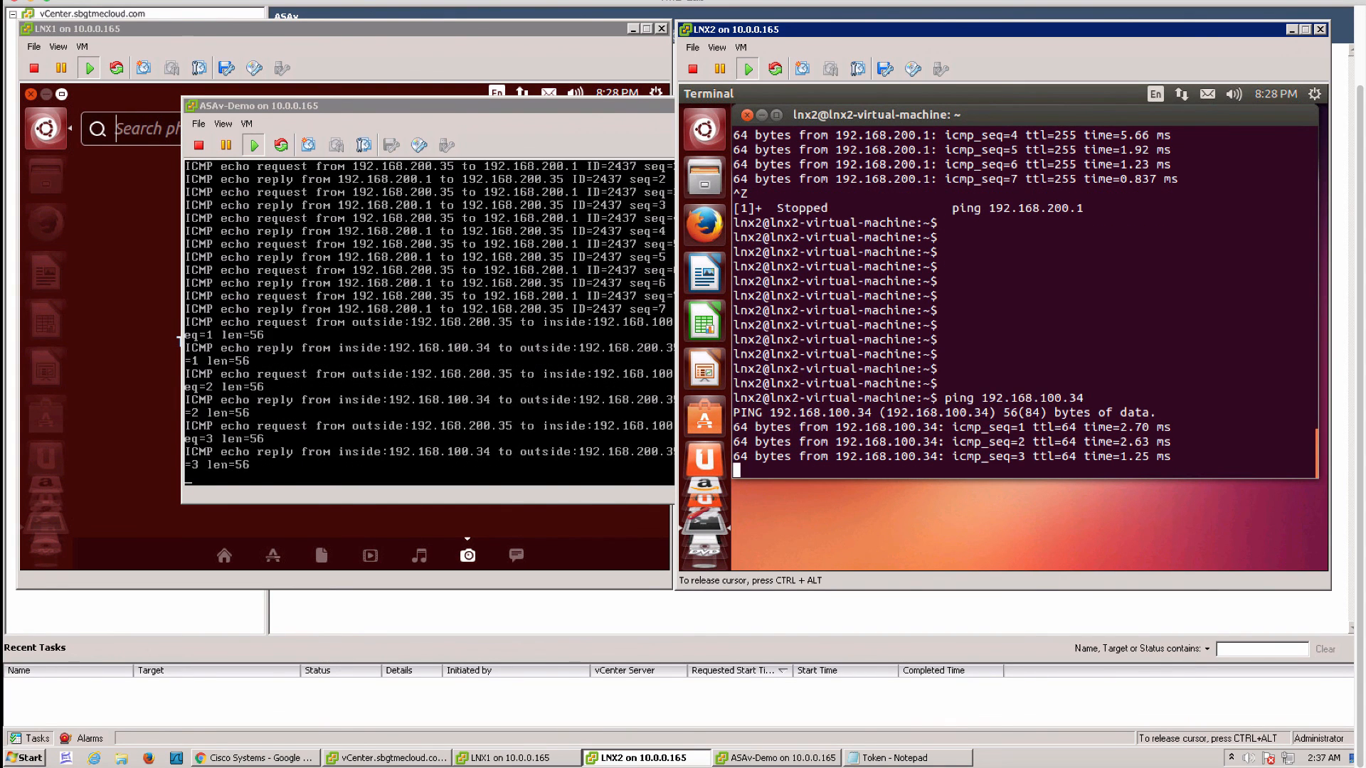
key(ctrl+z)
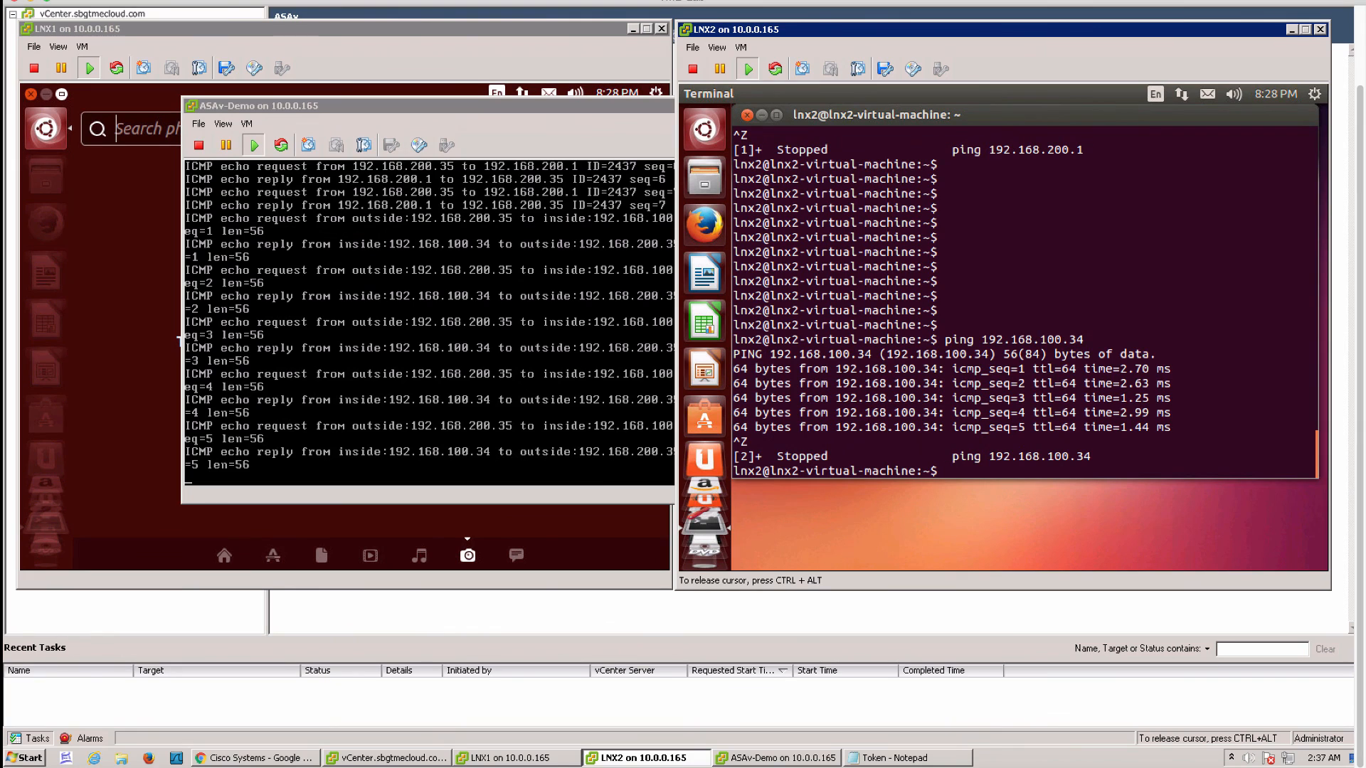
click(559, 343)
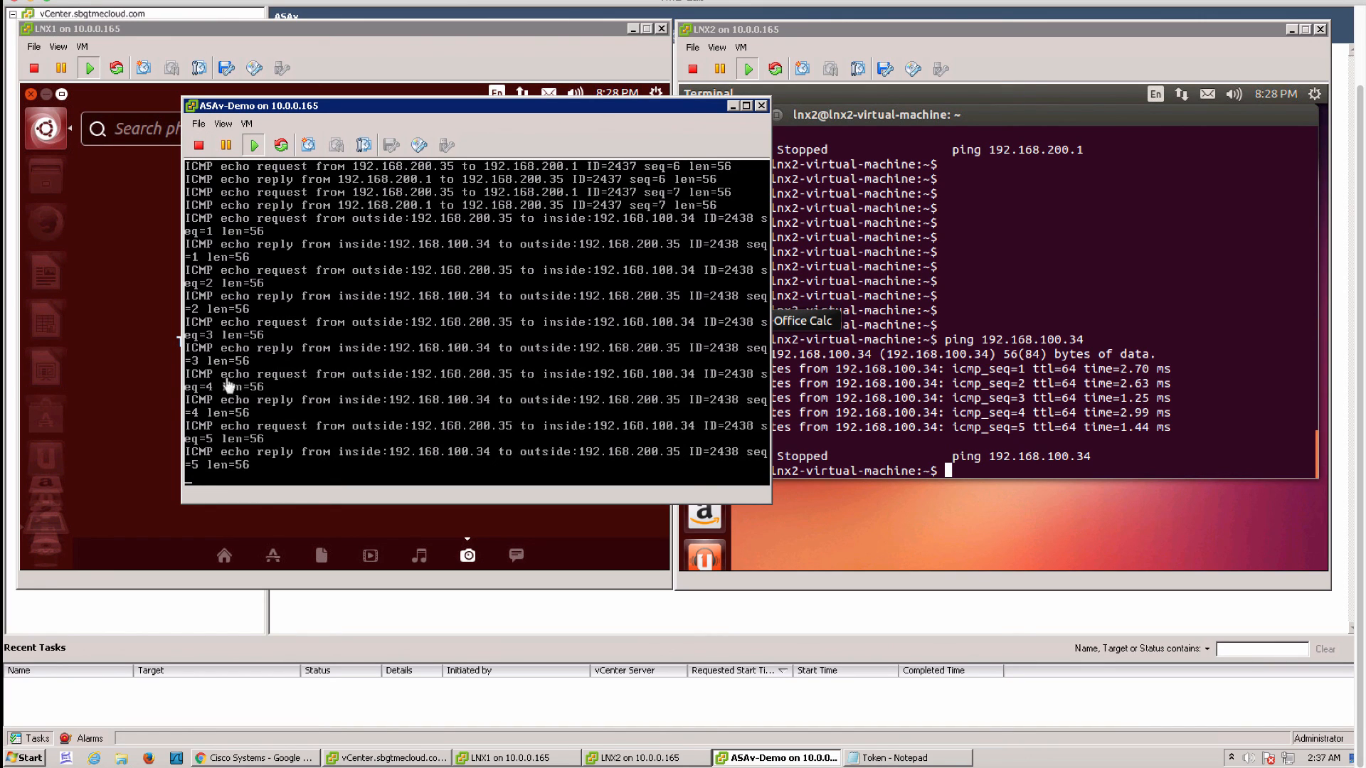
On LNX1, find Terminal through the dash search and return to the terminal session
click(155, 382)
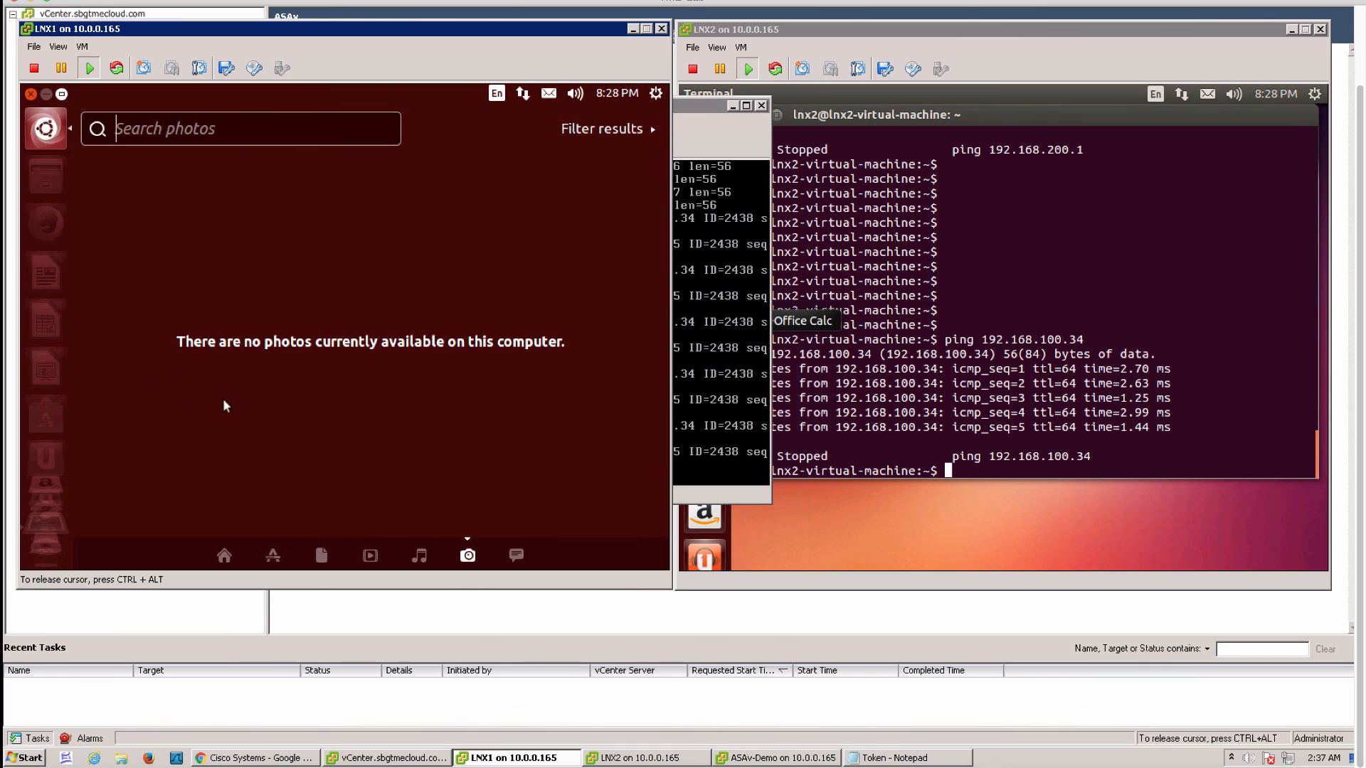
click(167, 129)
text(terminal)
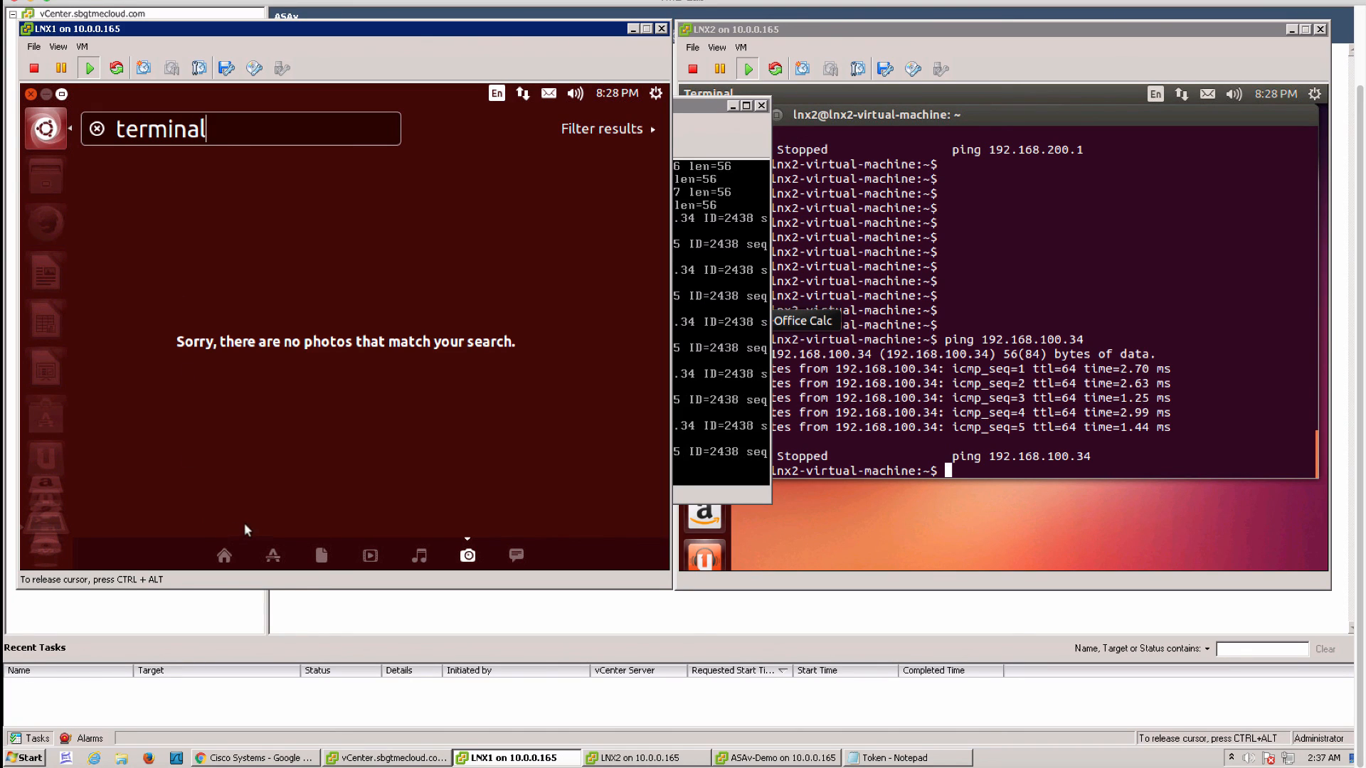
click(224, 555)
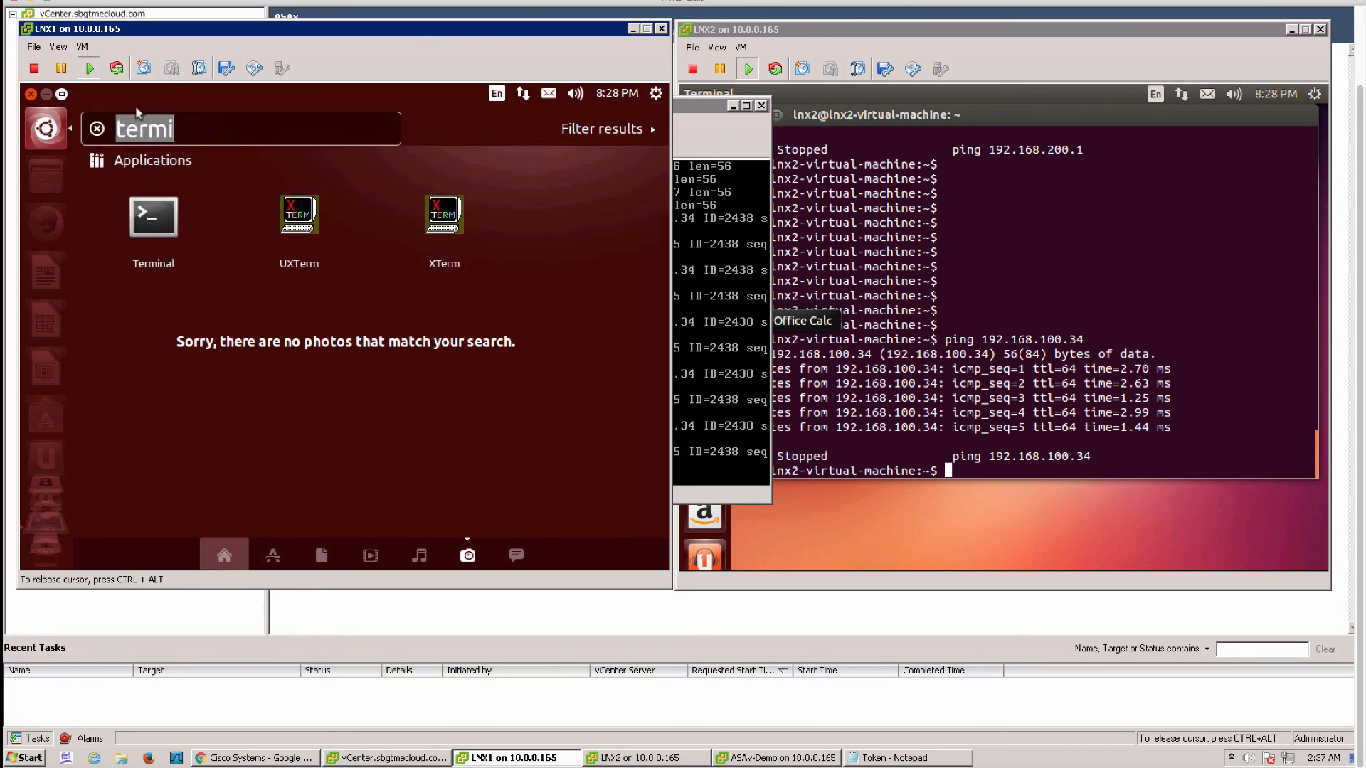
click(162, 219)
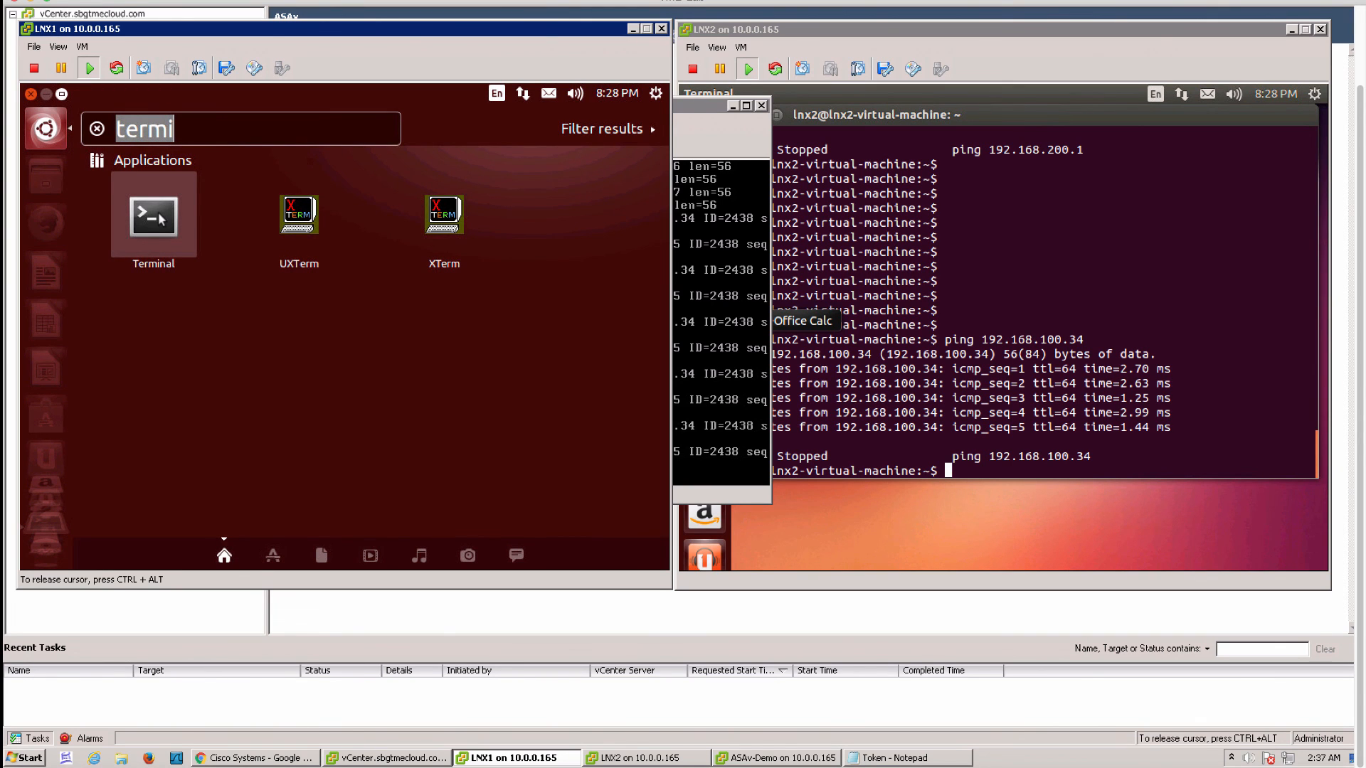
click(162, 219)
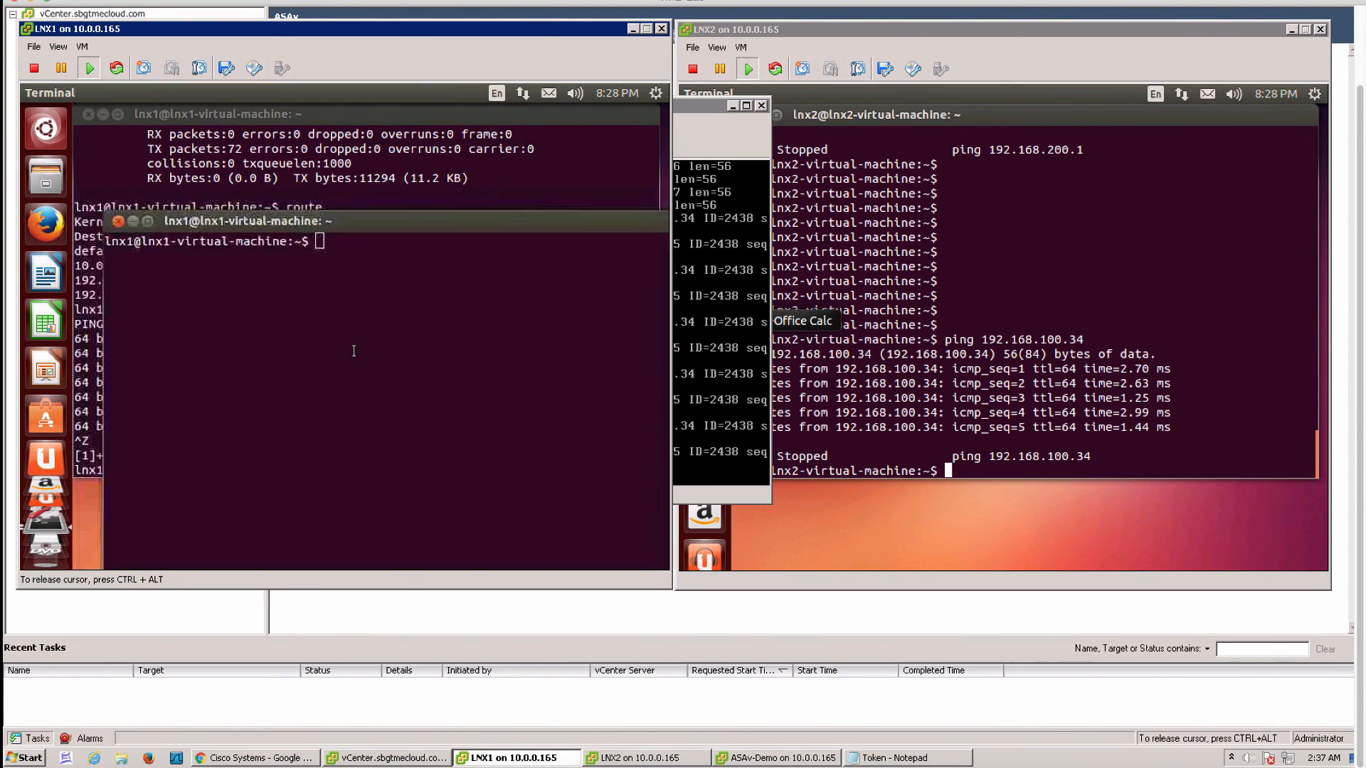
click(254, 164)
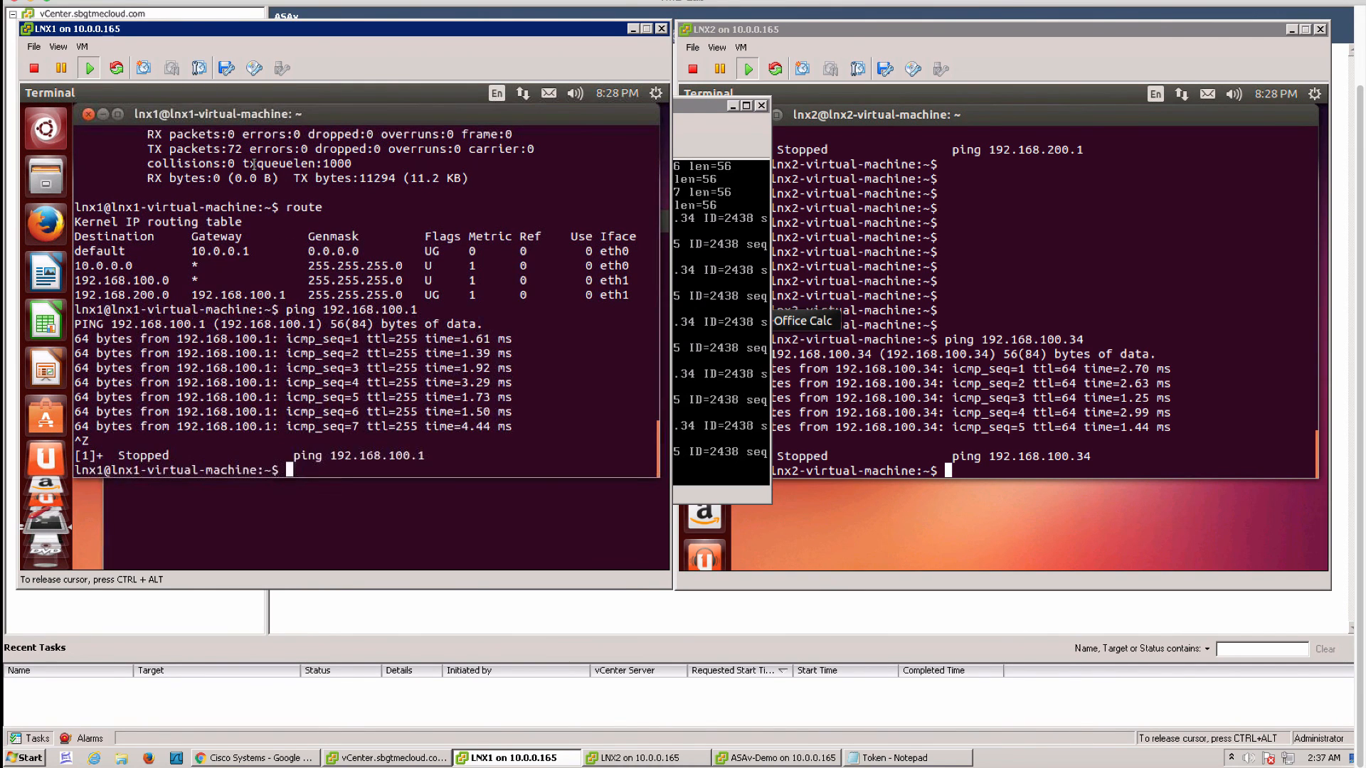
Ping 192.168.200.35 from LNX1 and check the echoes in the ASAv-Demo console log
text(ping 192.168.200.35)
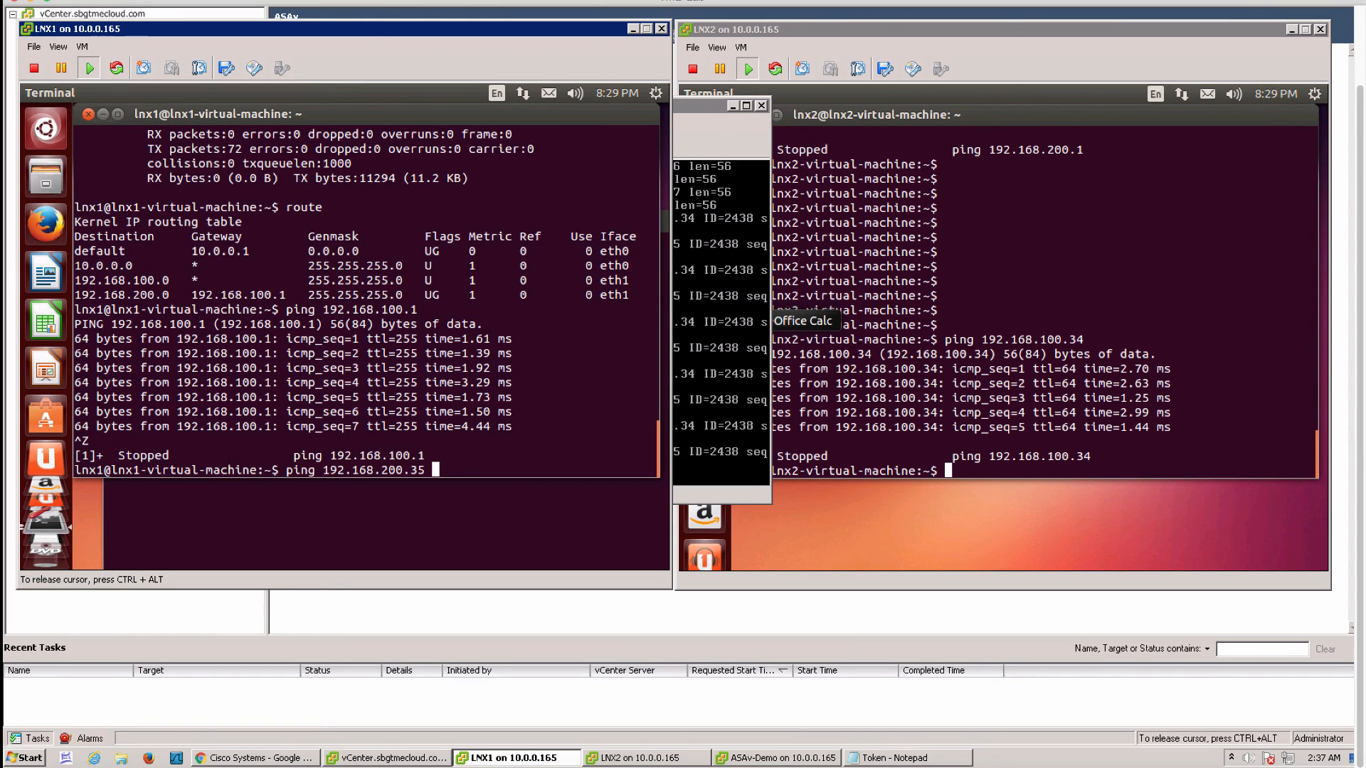
key(Return)
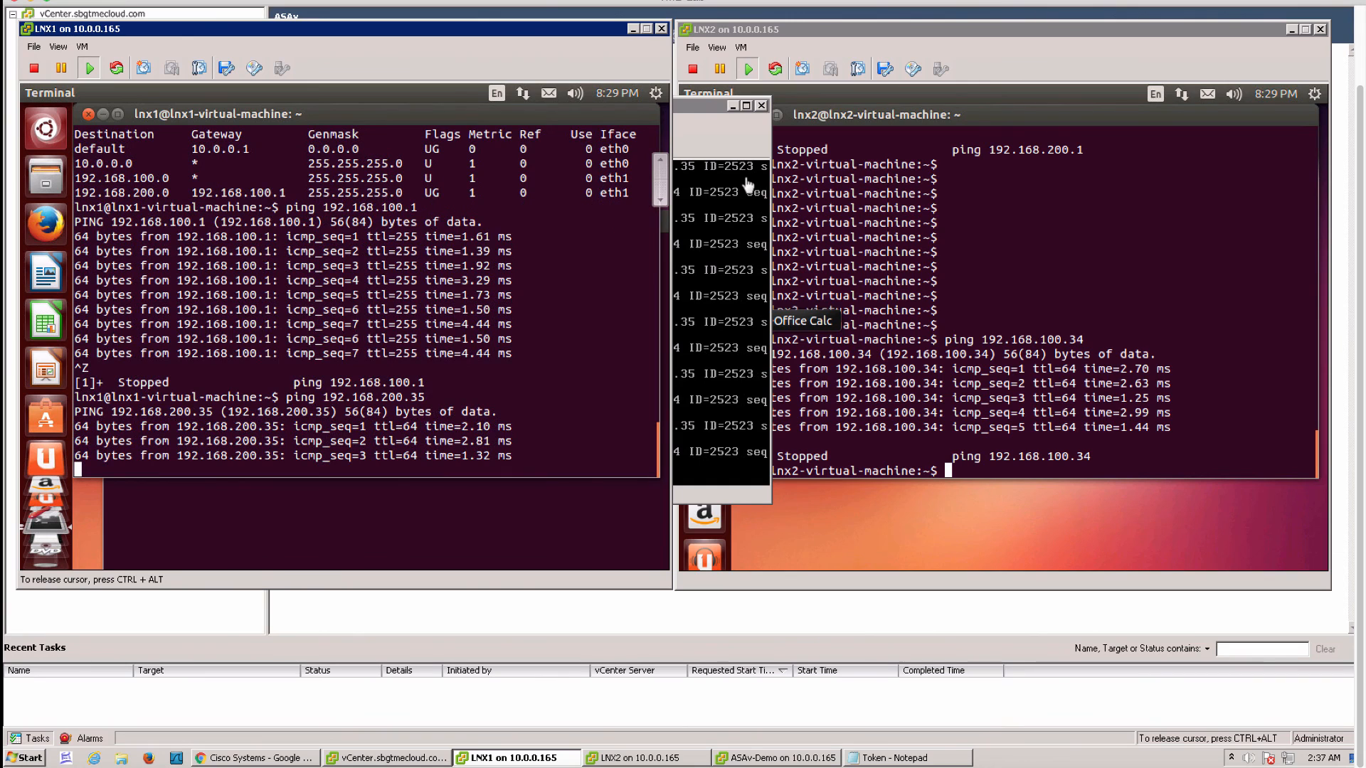
click(717, 256)
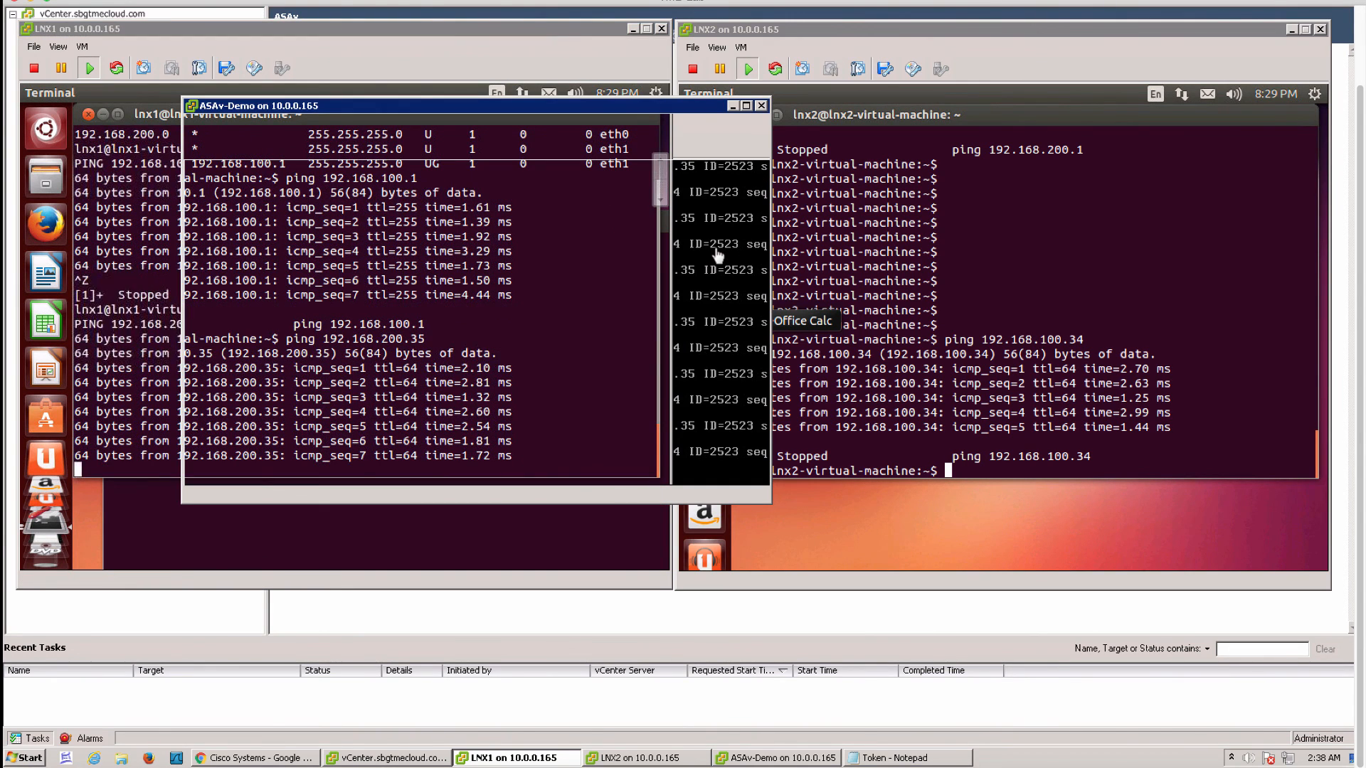